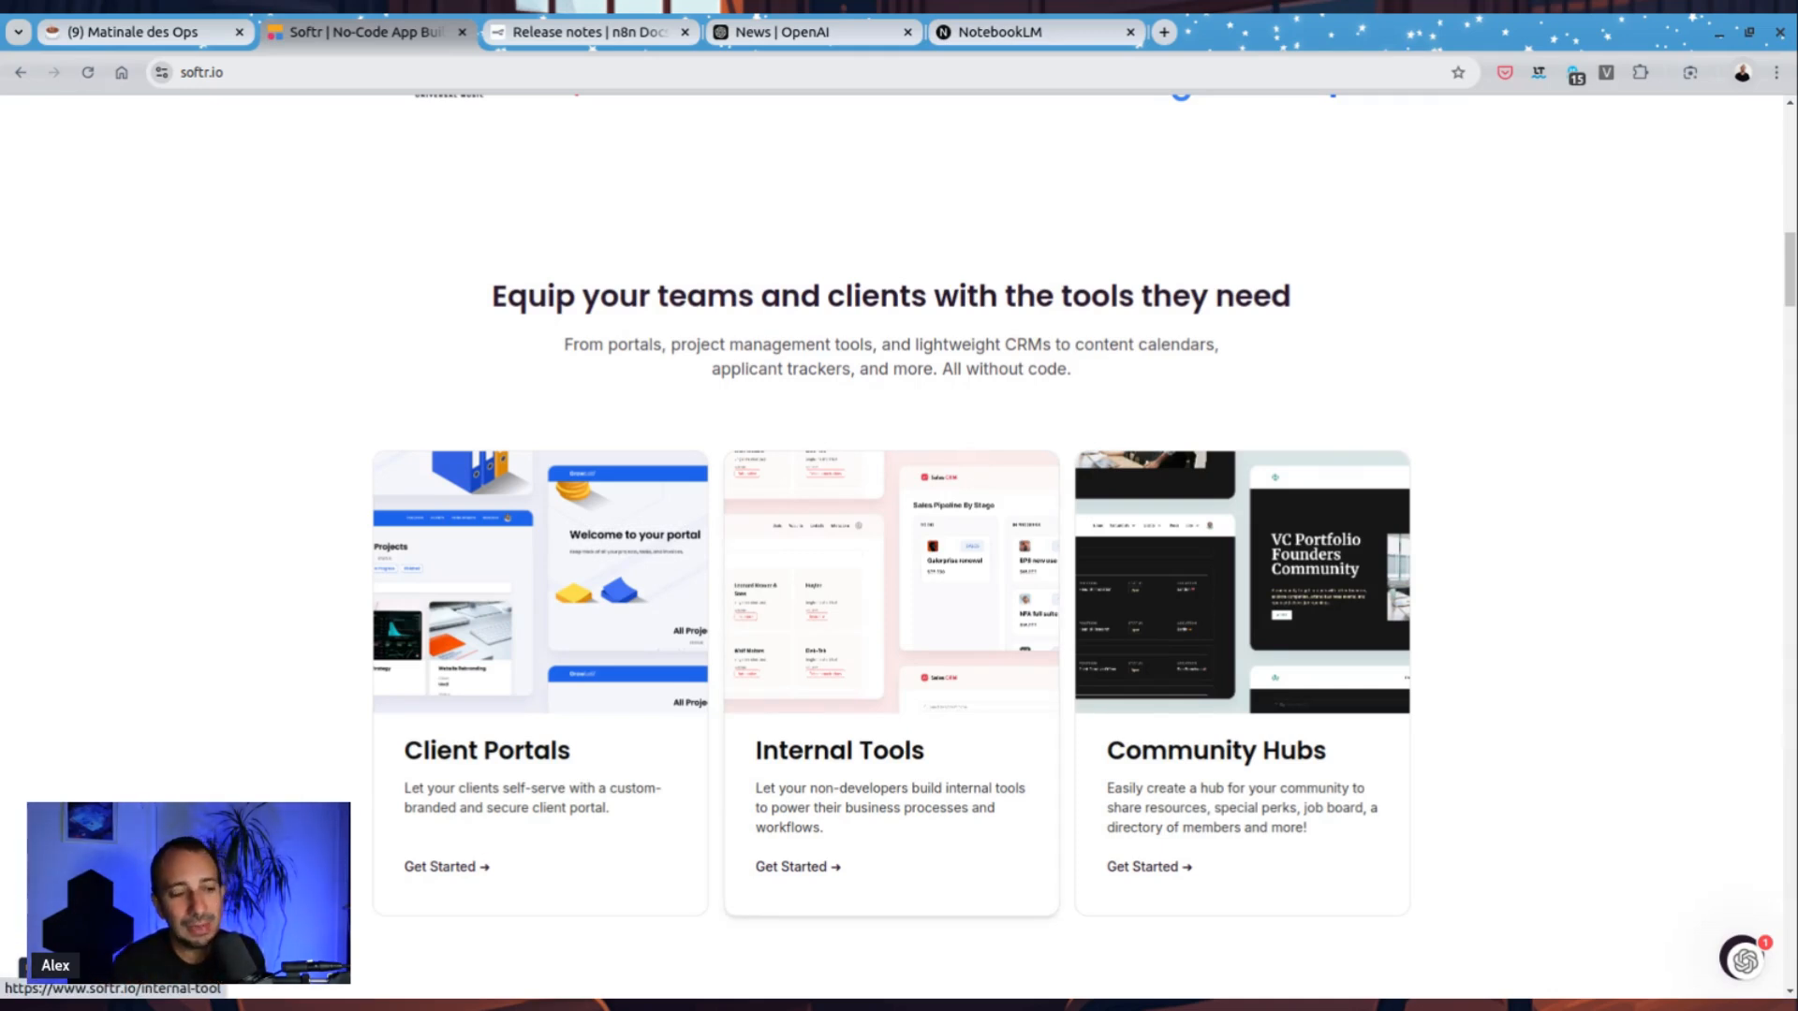
# Step: Look through the Softr homepage's use cases, supported data sources and building-block sections
pyautogui.scroll(-3, 684, 510)
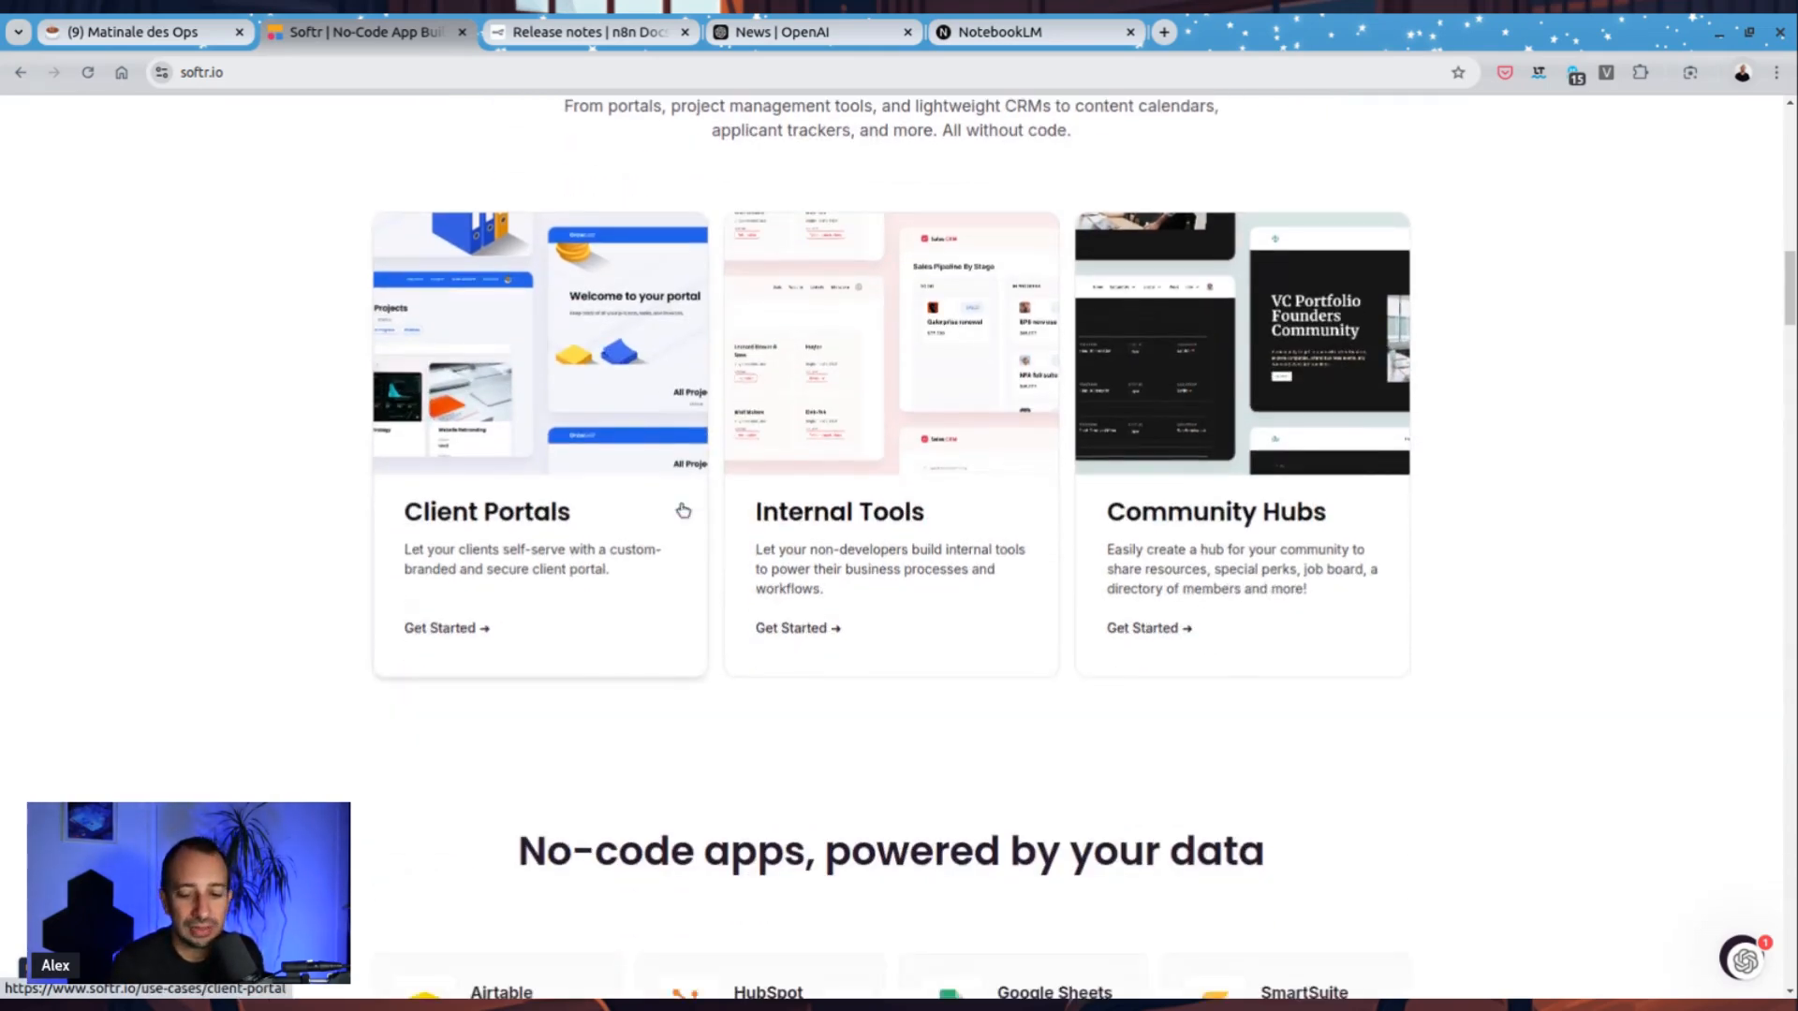
pyautogui.scroll(-4, 727, 571)
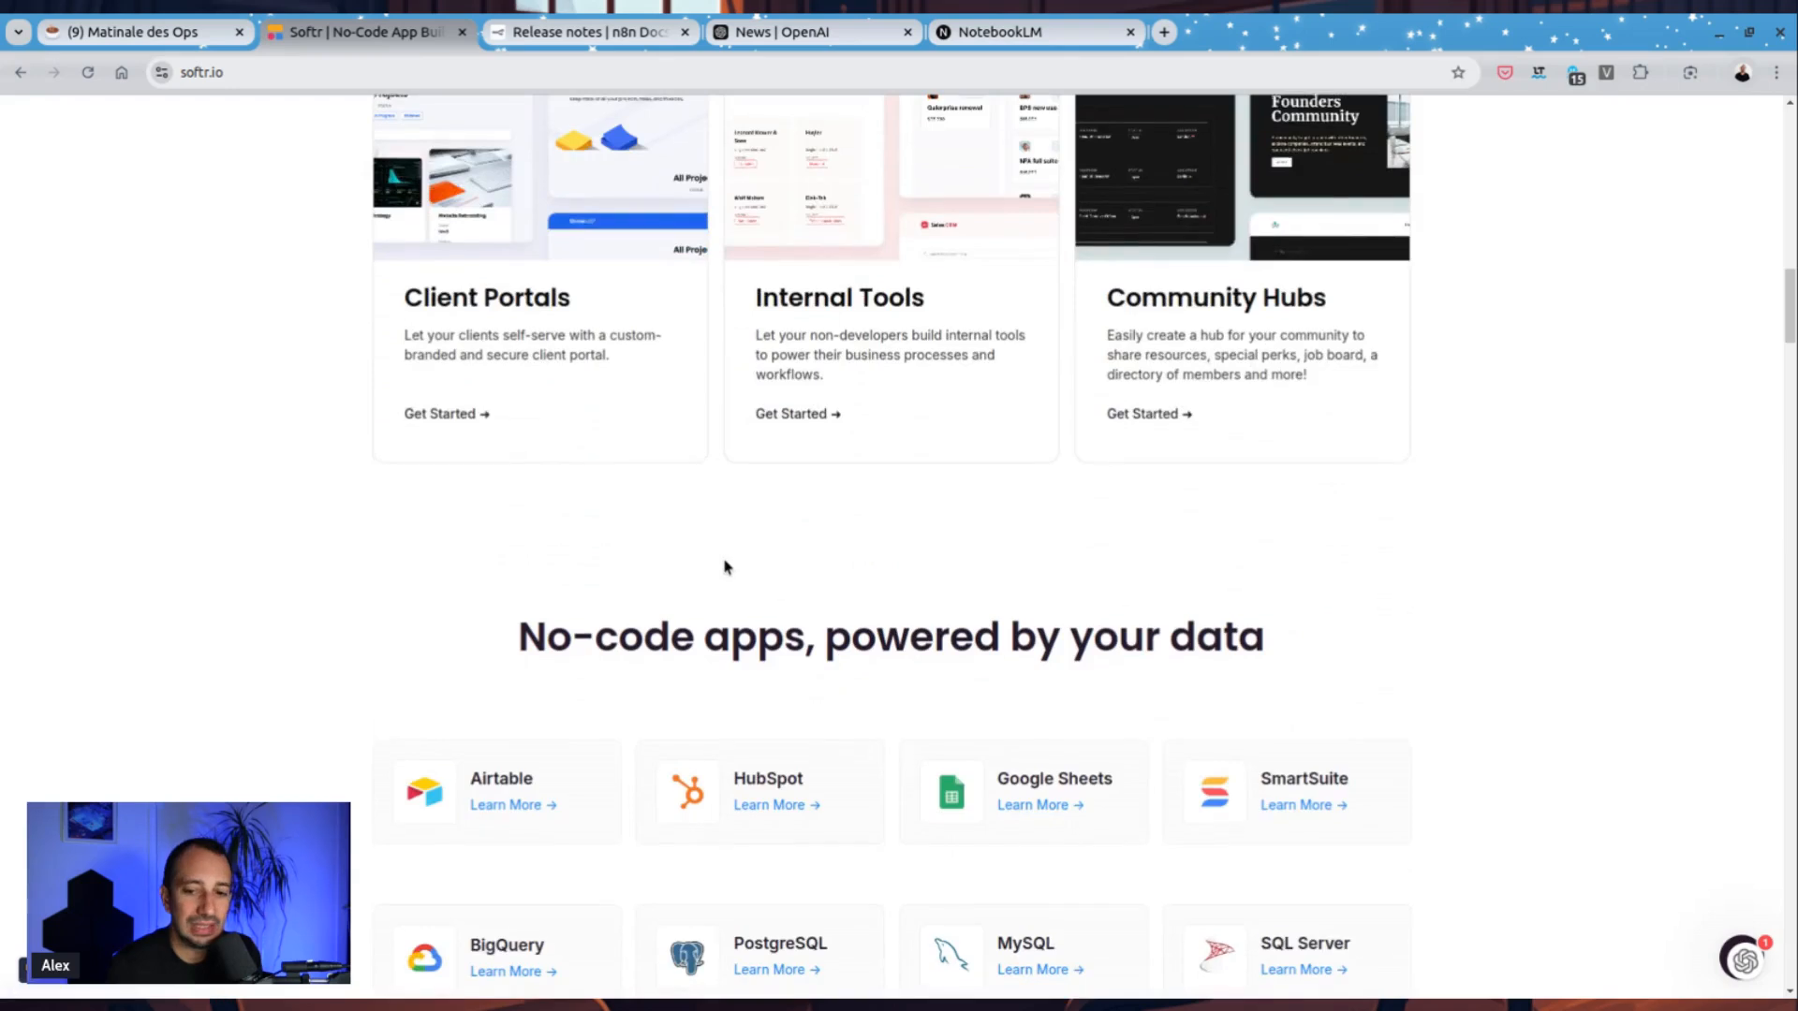
pyautogui.scroll(-1, 727, 567)
pyautogui.scroll(-2, 421, 402)
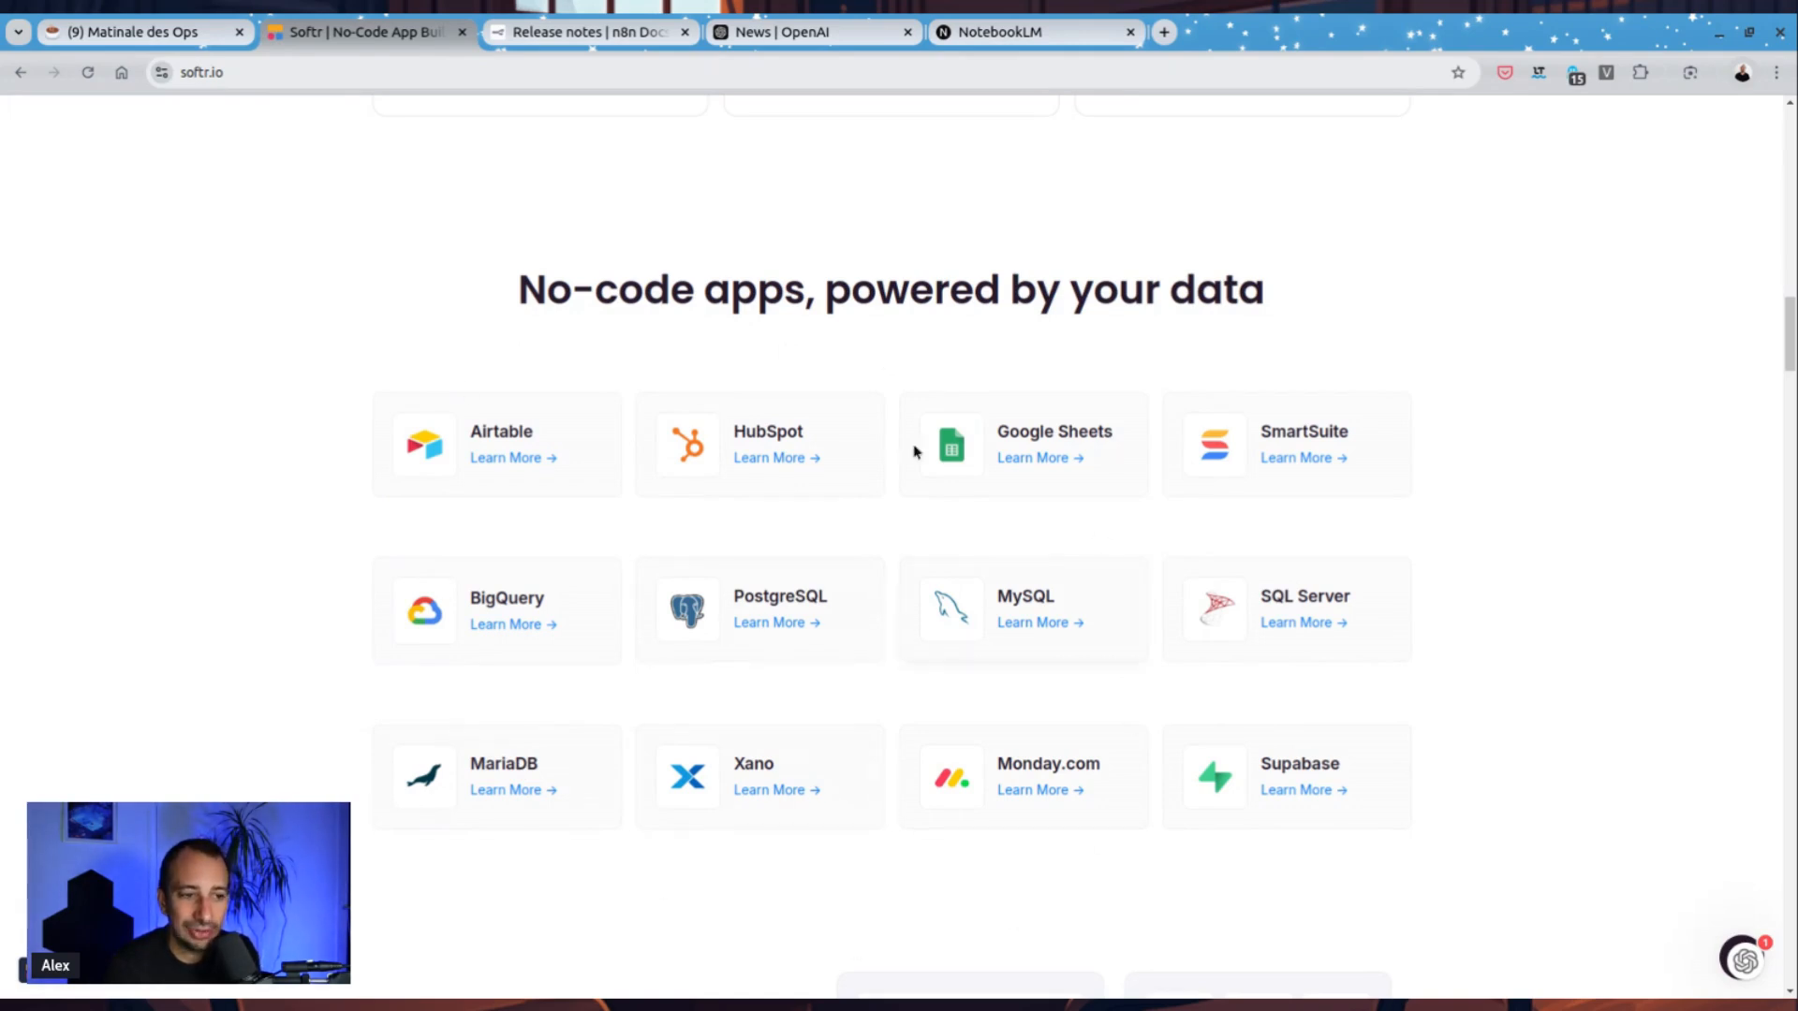
pyautogui.scroll(-1, 997, 764)
pyautogui.scroll(1, 952, 746)
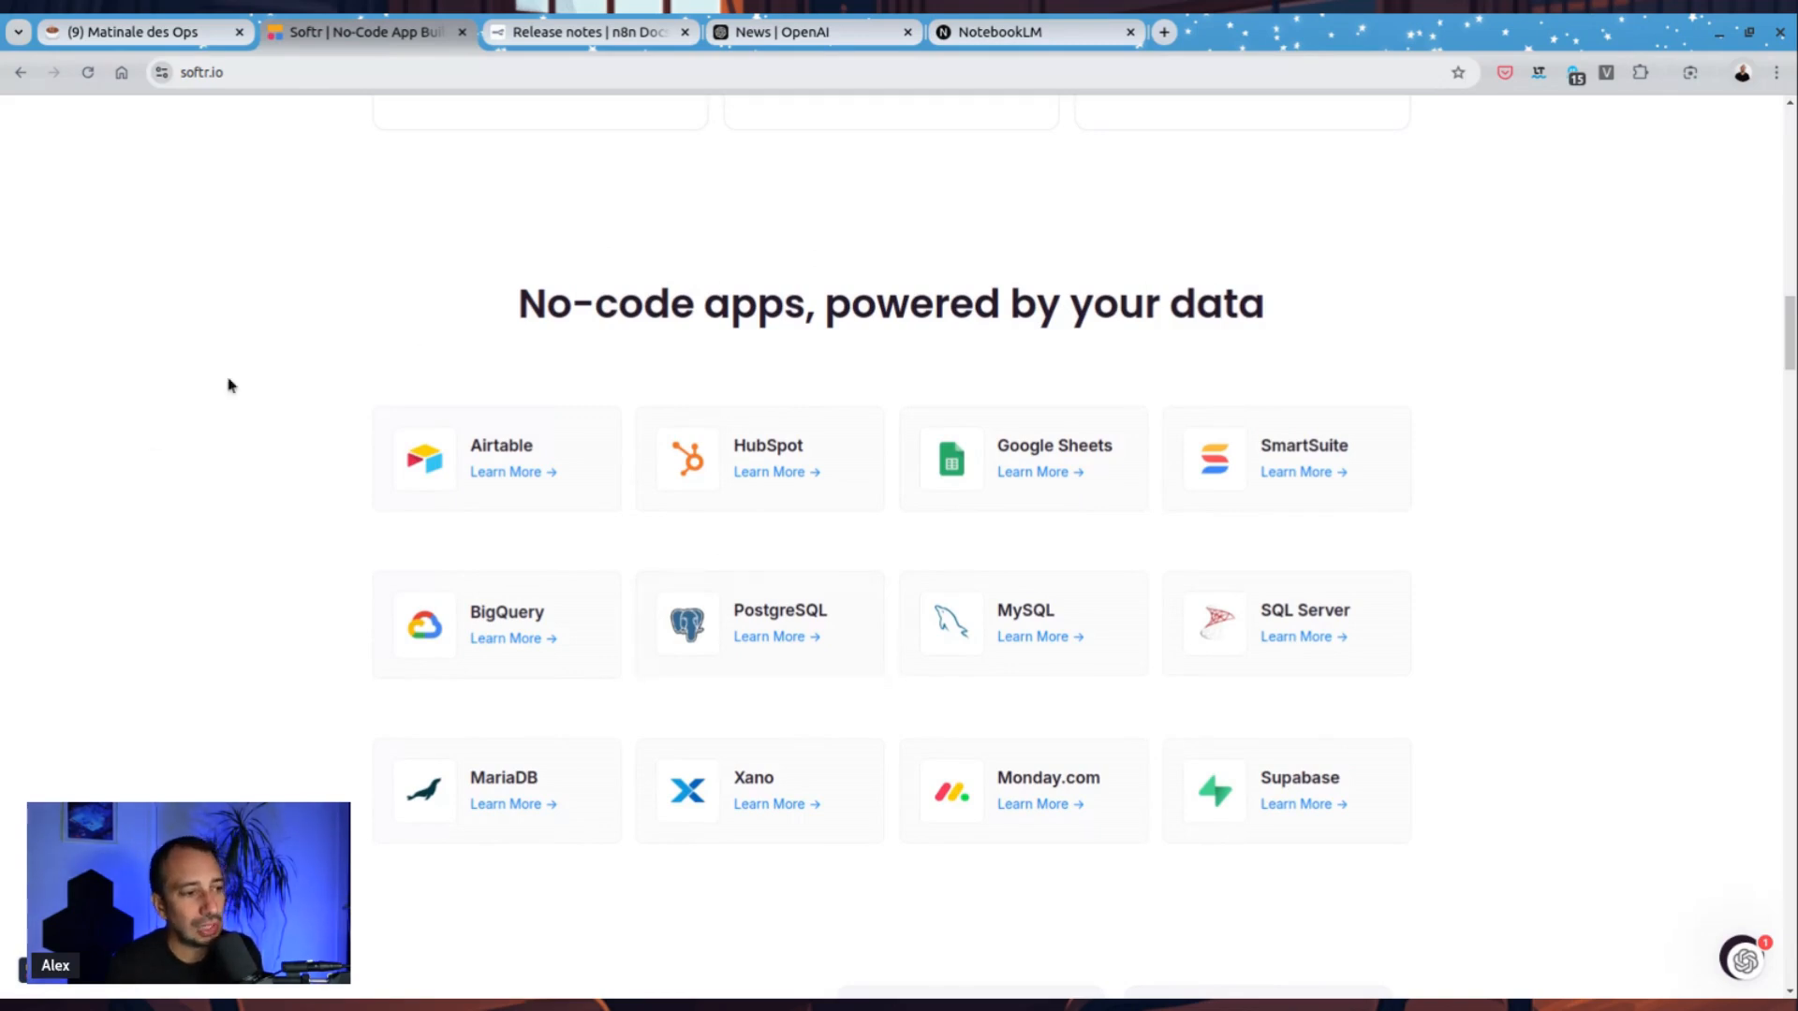
pyautogui.scroll(-1, 848, 624)
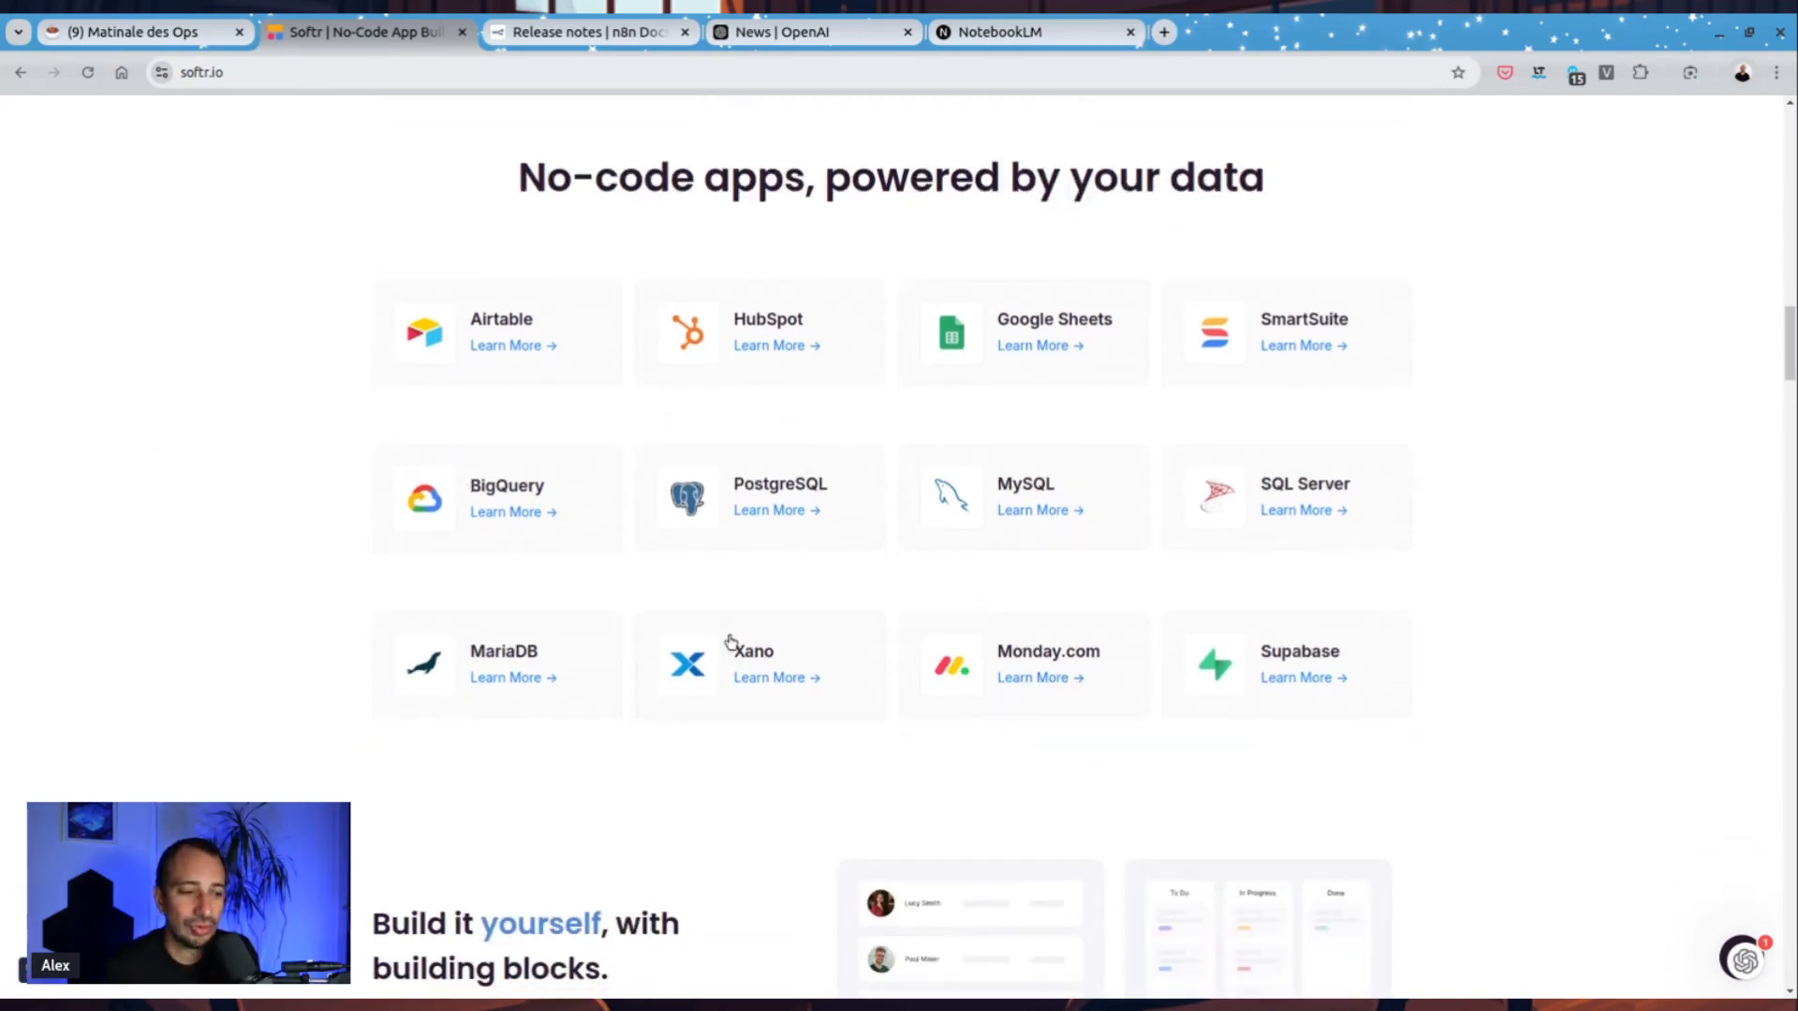
pyautogui.scroll(1, 944, 873)
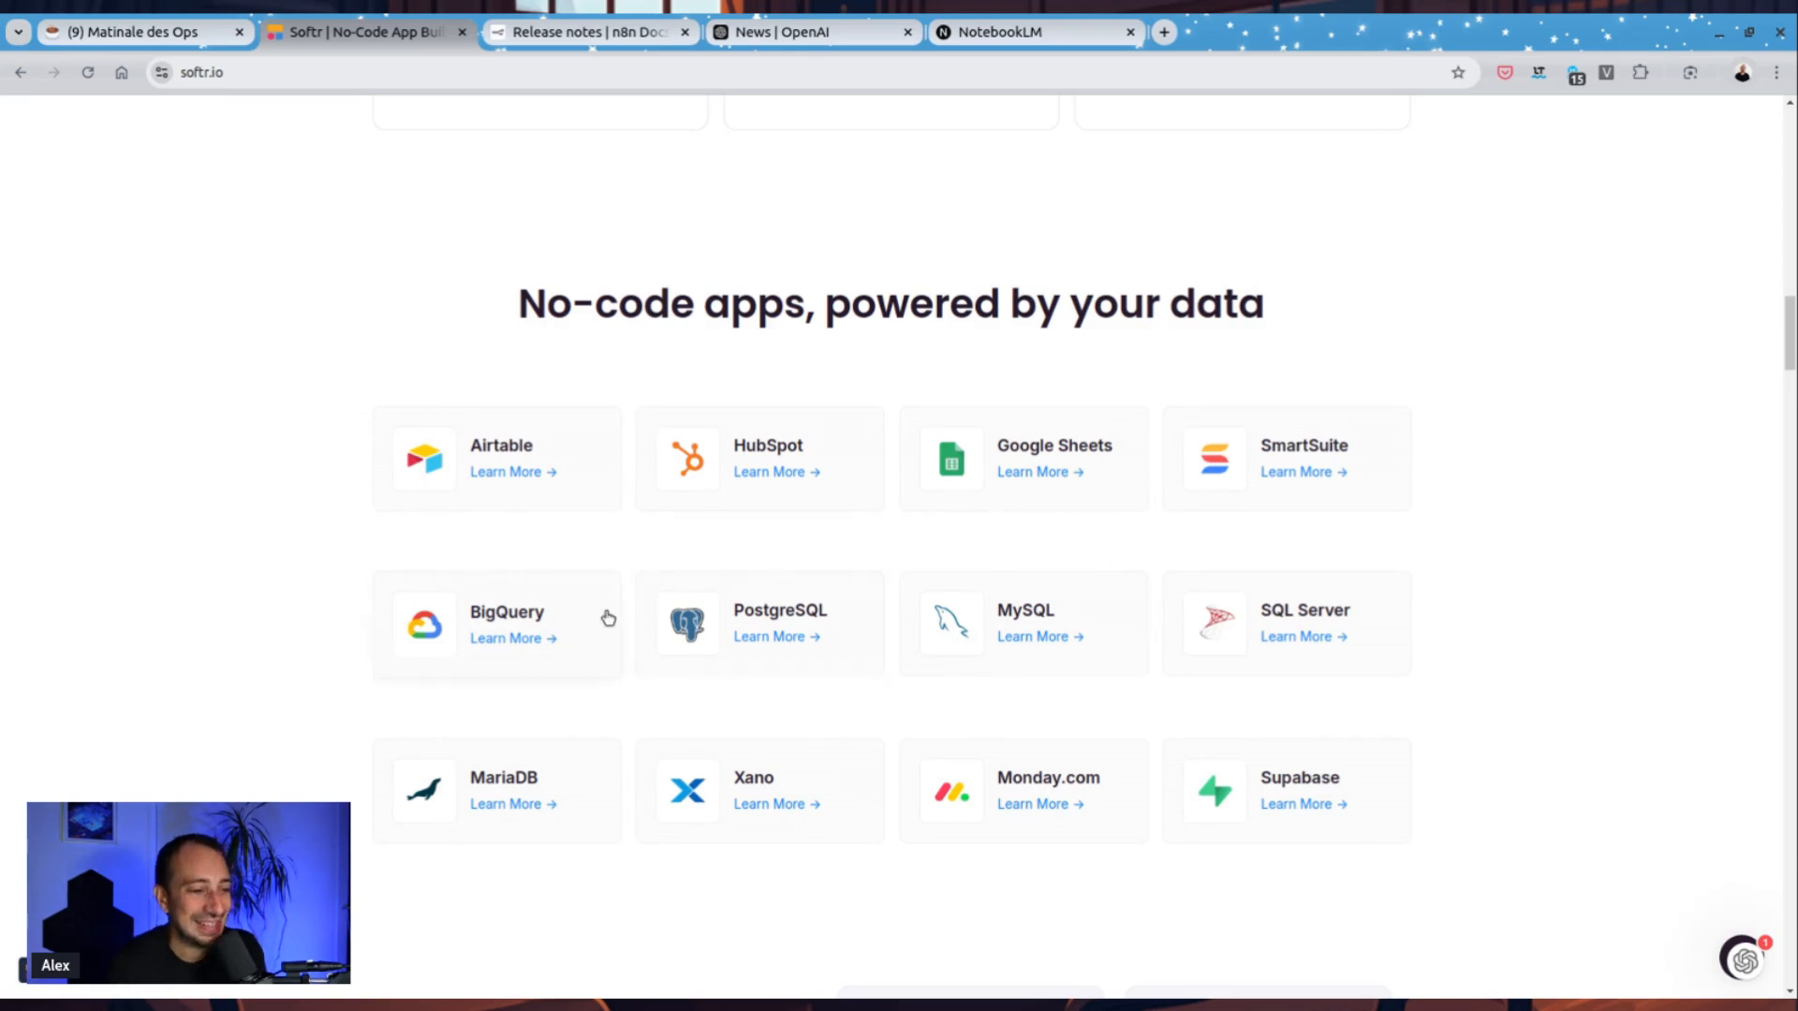
pyautogui.scroll(-2, 497, 513)
pyautogui.scroll(-1, 481, 511)
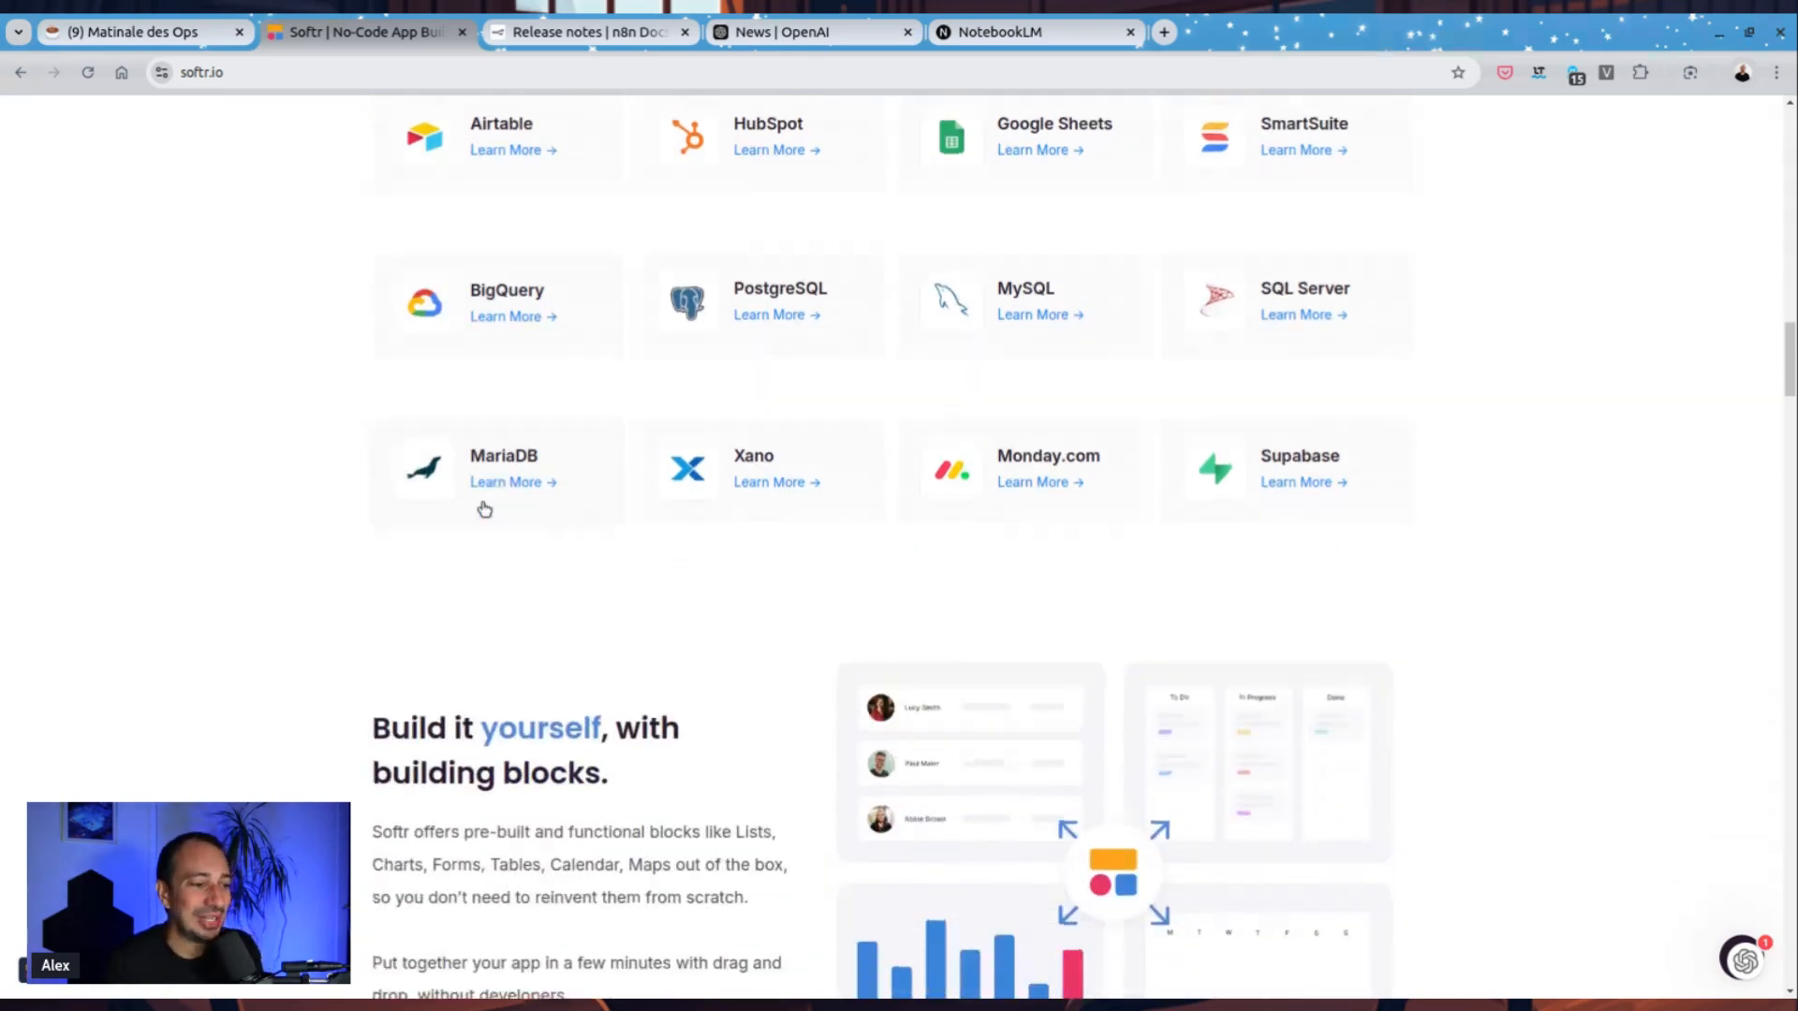
pyautogui.scroll(2, 481, 511)
pyautogui.scroll(-4, 482, 511)
pyautogui.scroll(-3, 497, 533)
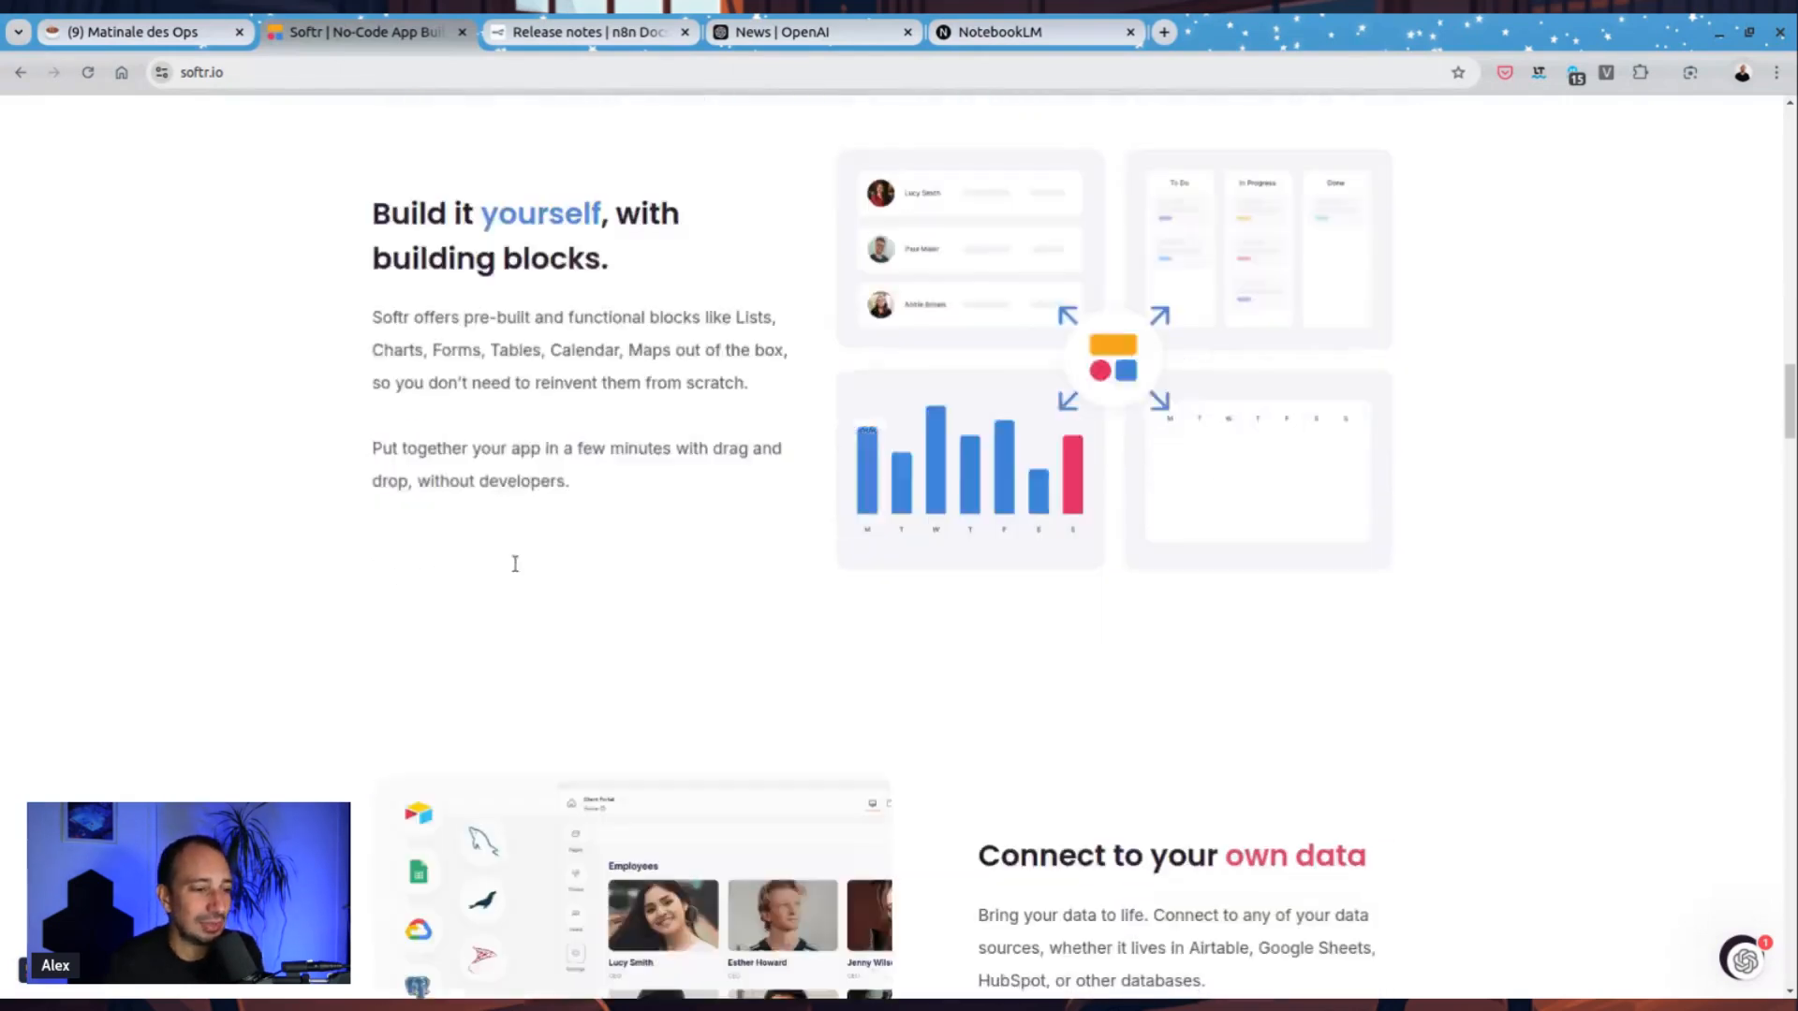
# Step: Log in to Softr Studio with the Google account and dismiss the free-trial offer
pyautogui.scroll(15, 514, 570)
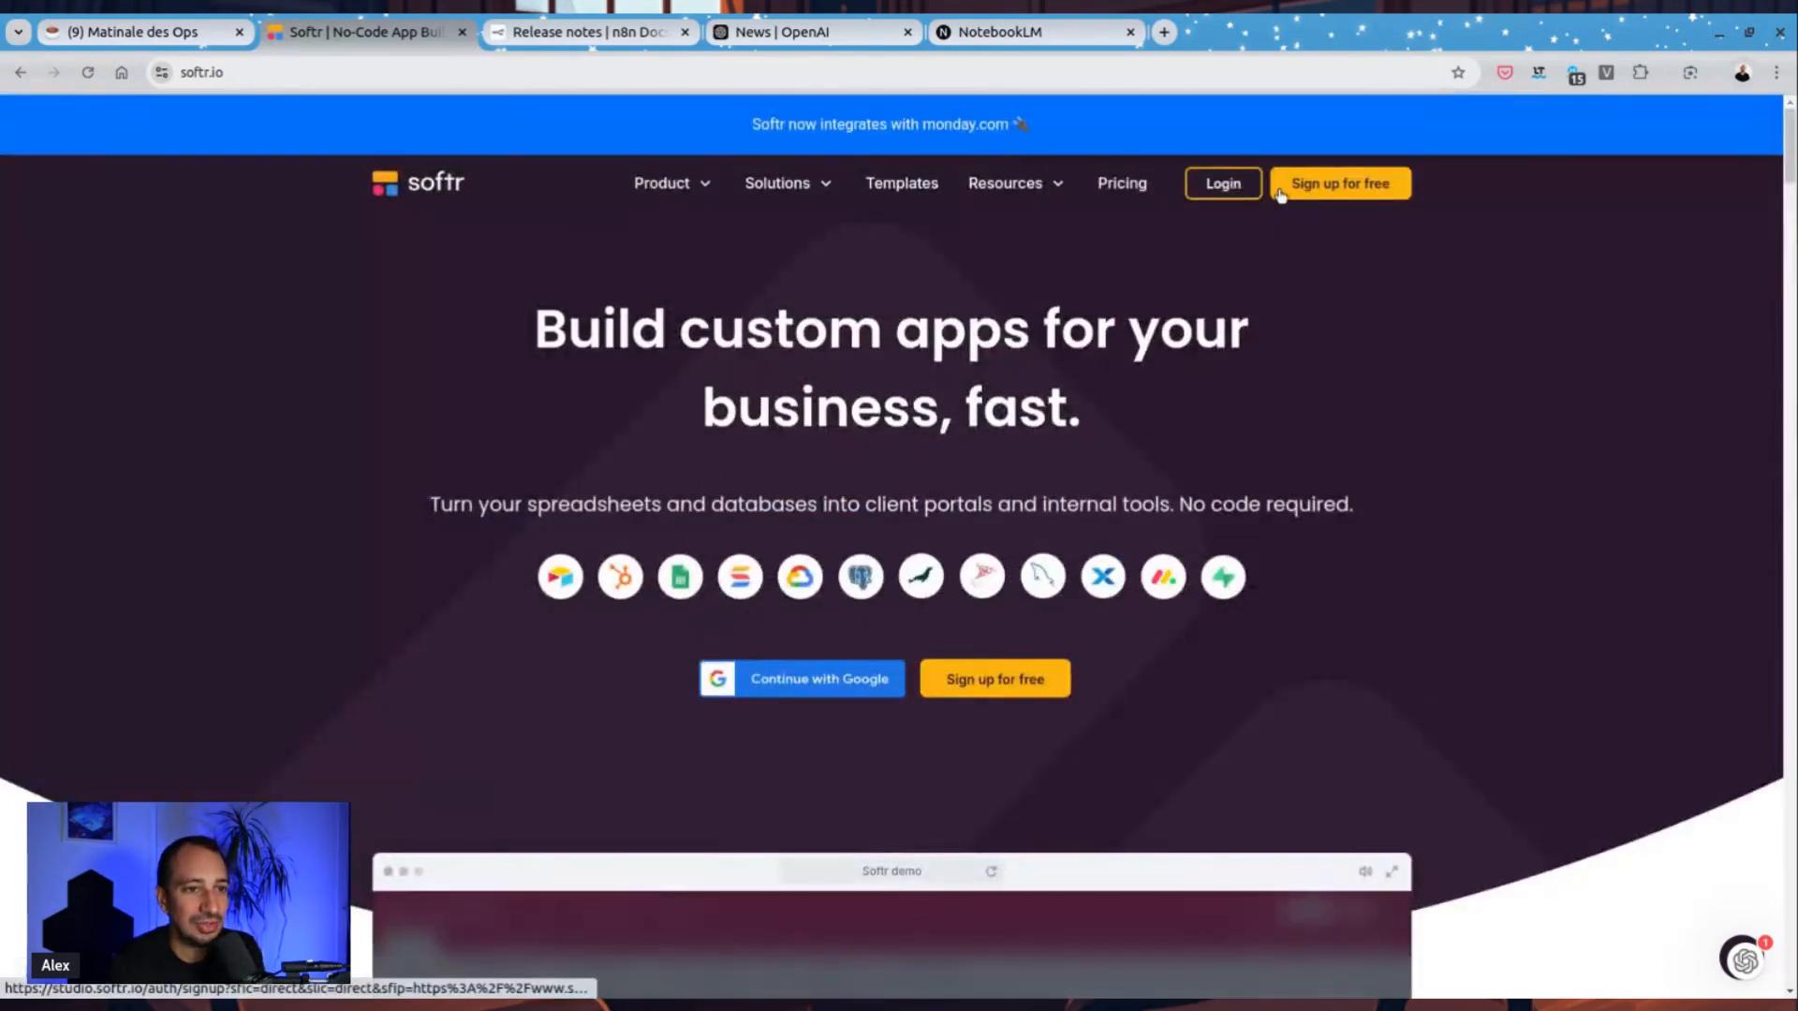
pyautogui.click(1220, 184)
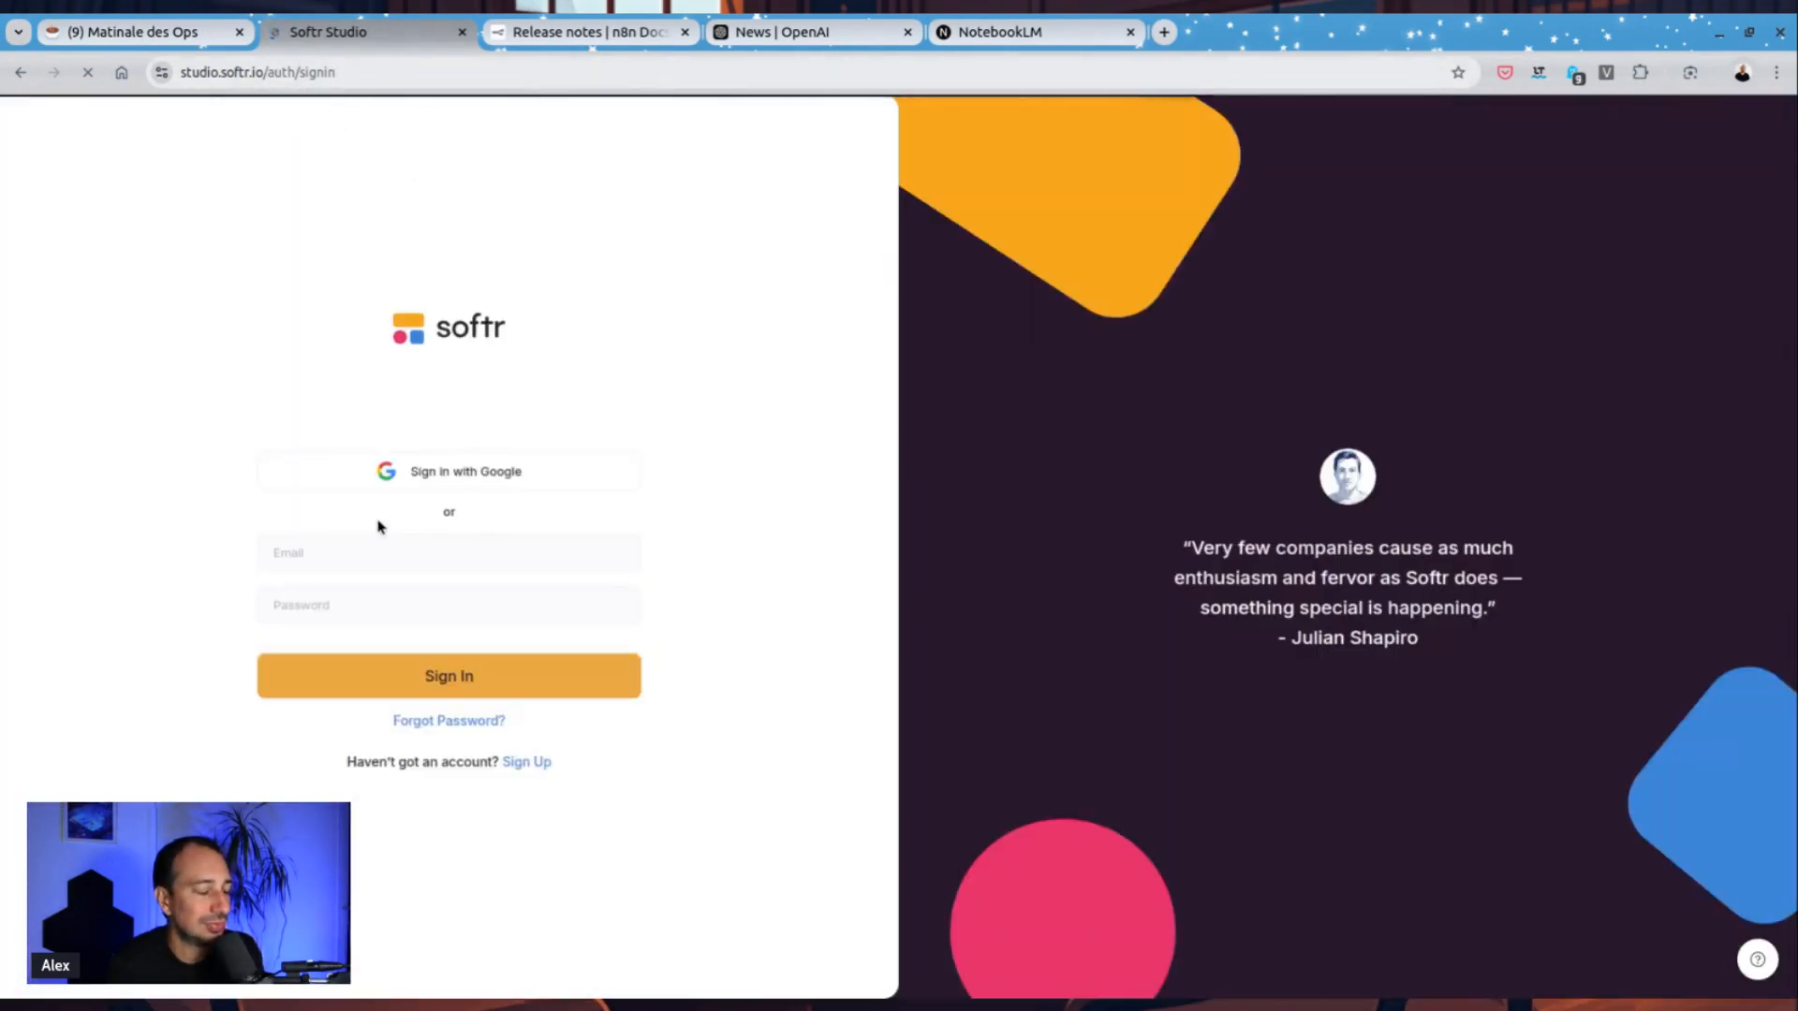
pyautogui.click(349, 553)
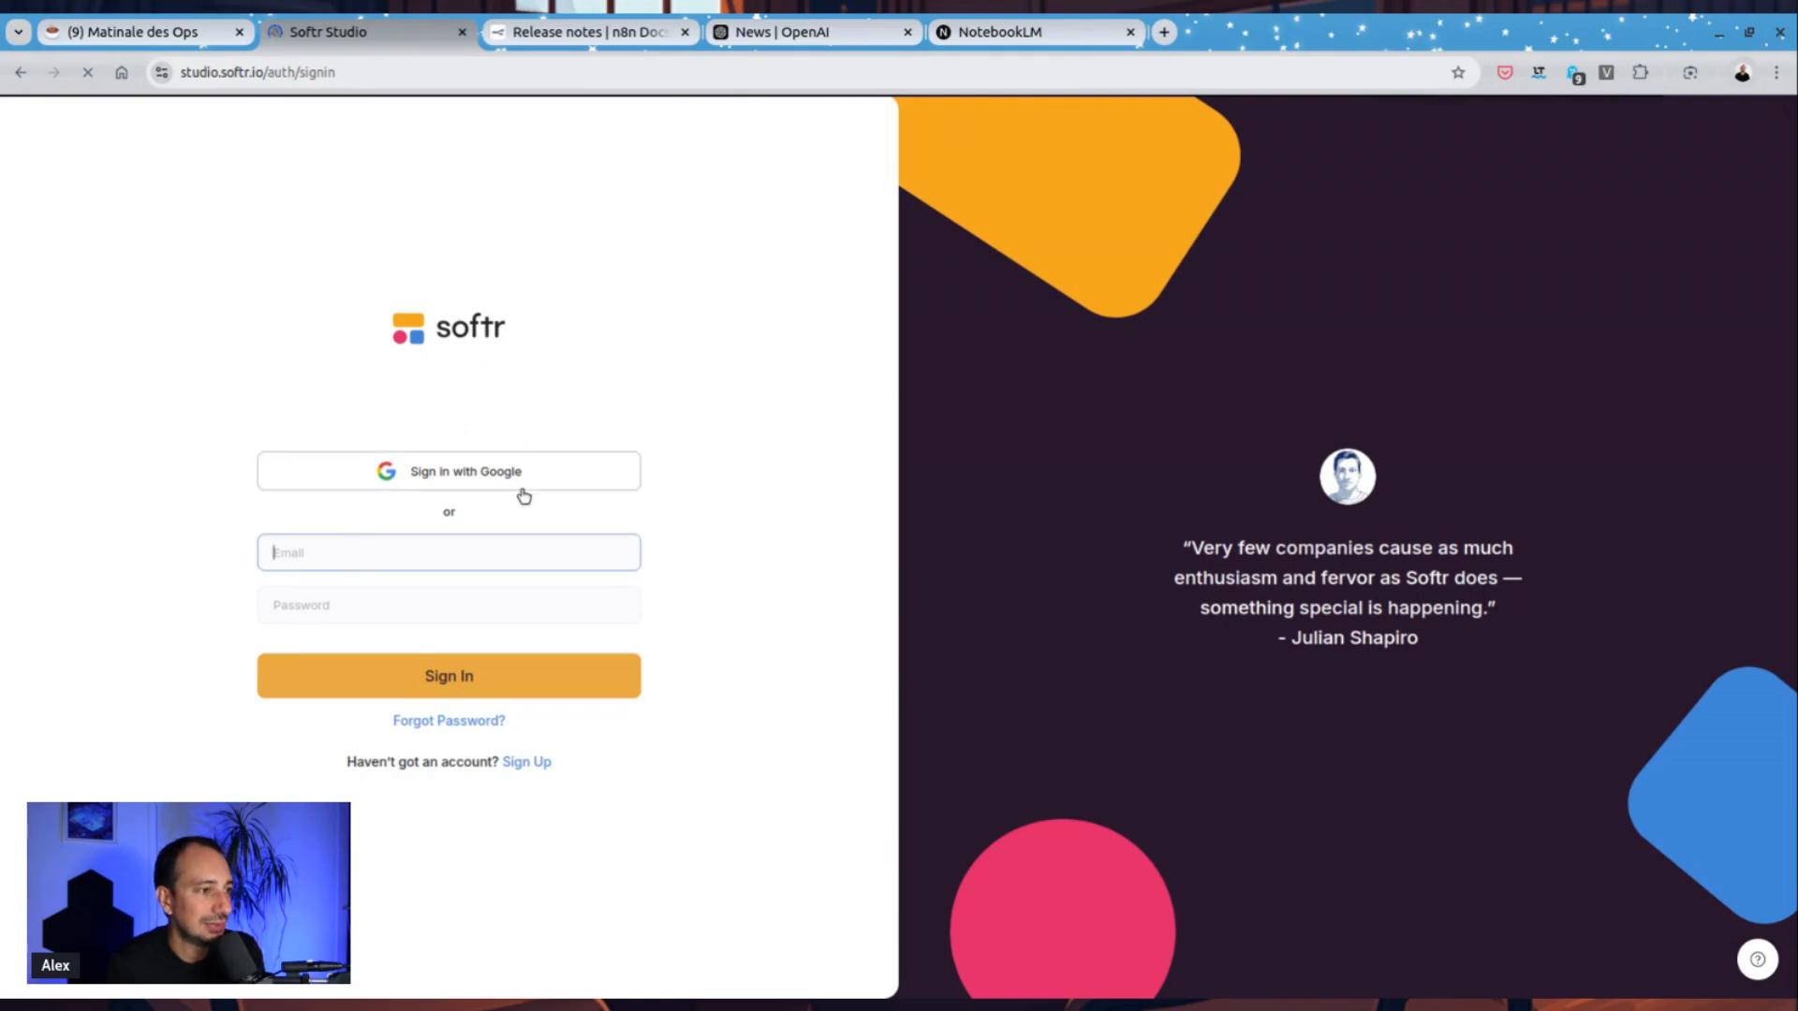
pyautogui.click(450, 485)
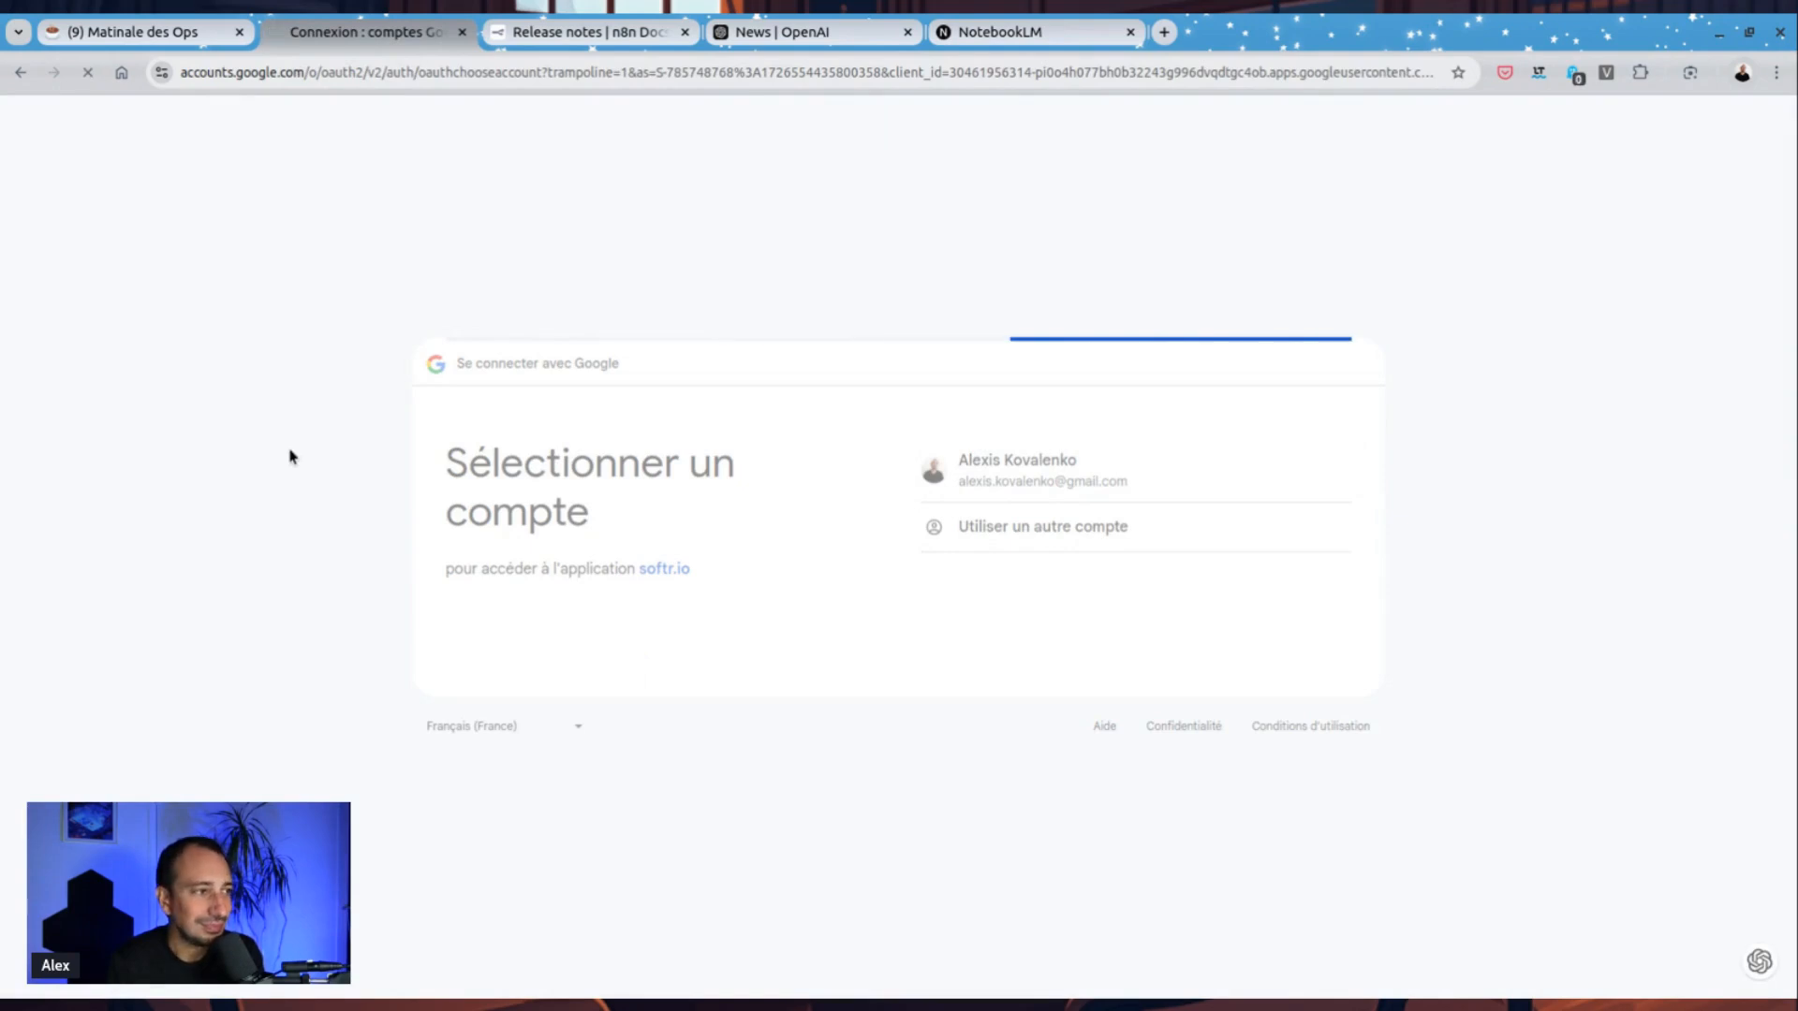
pyautogui.click(1058, 659)
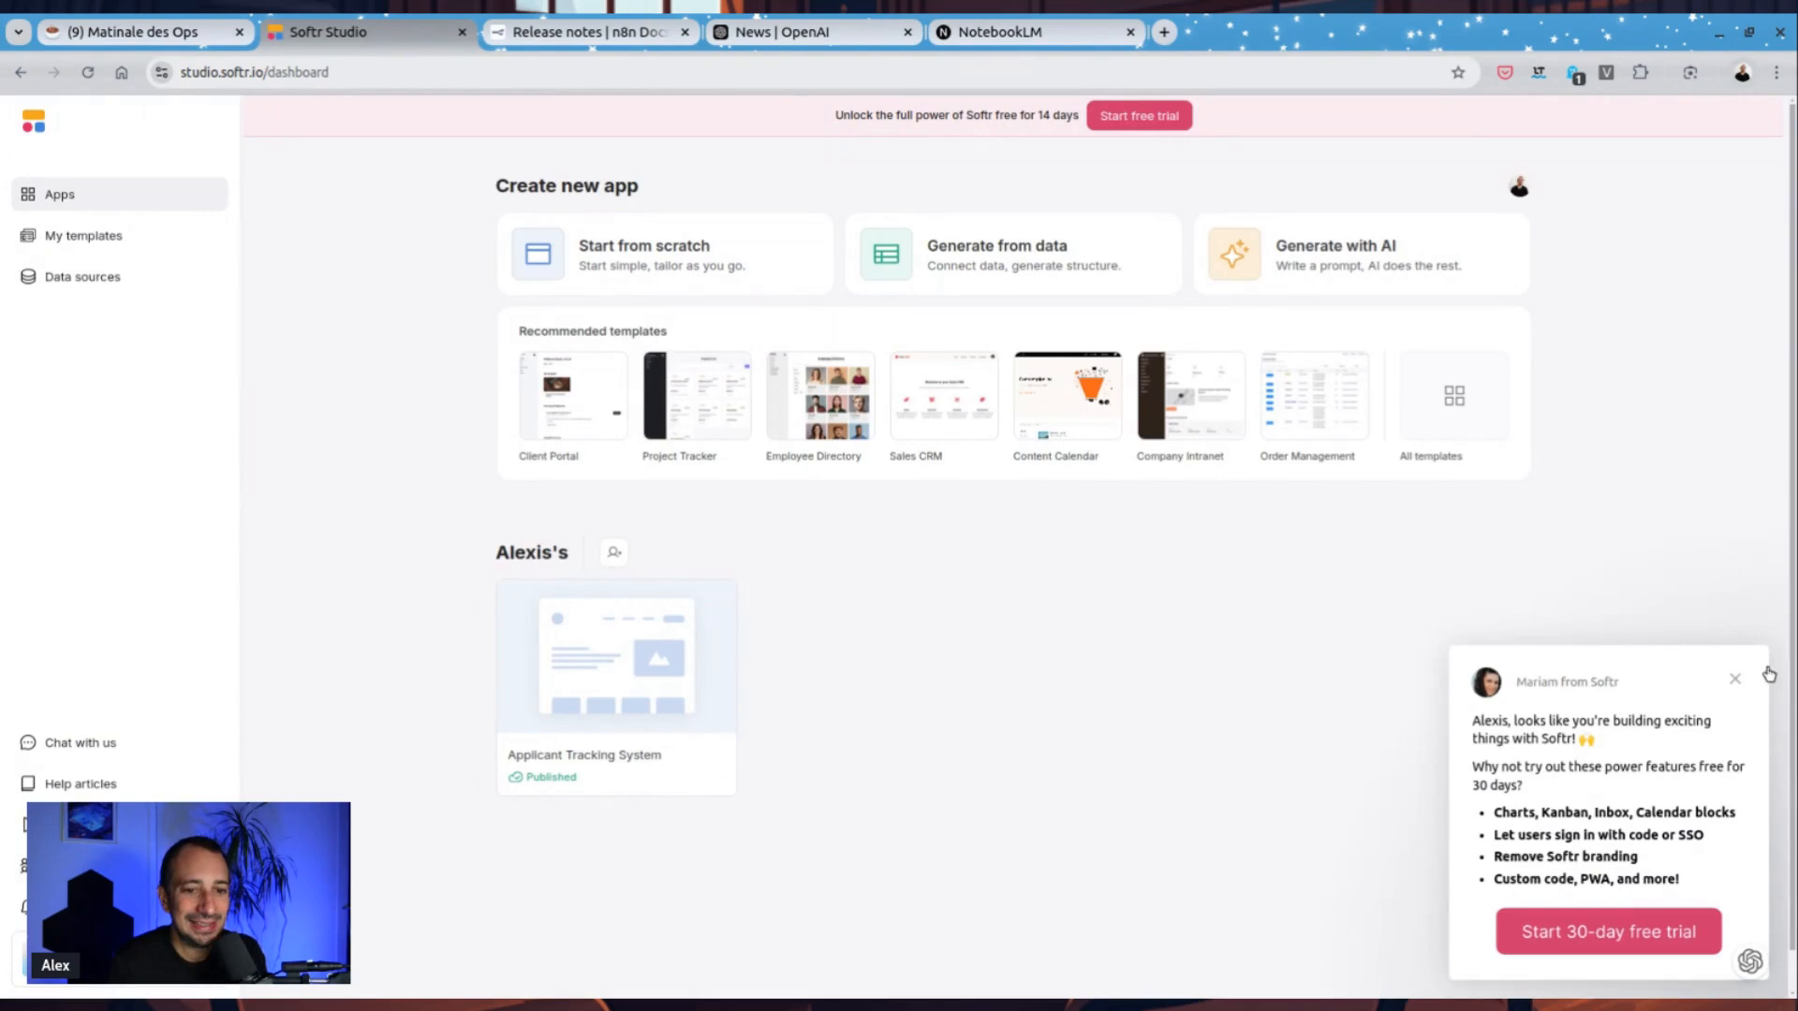
pyautogui.click(1735, 679)
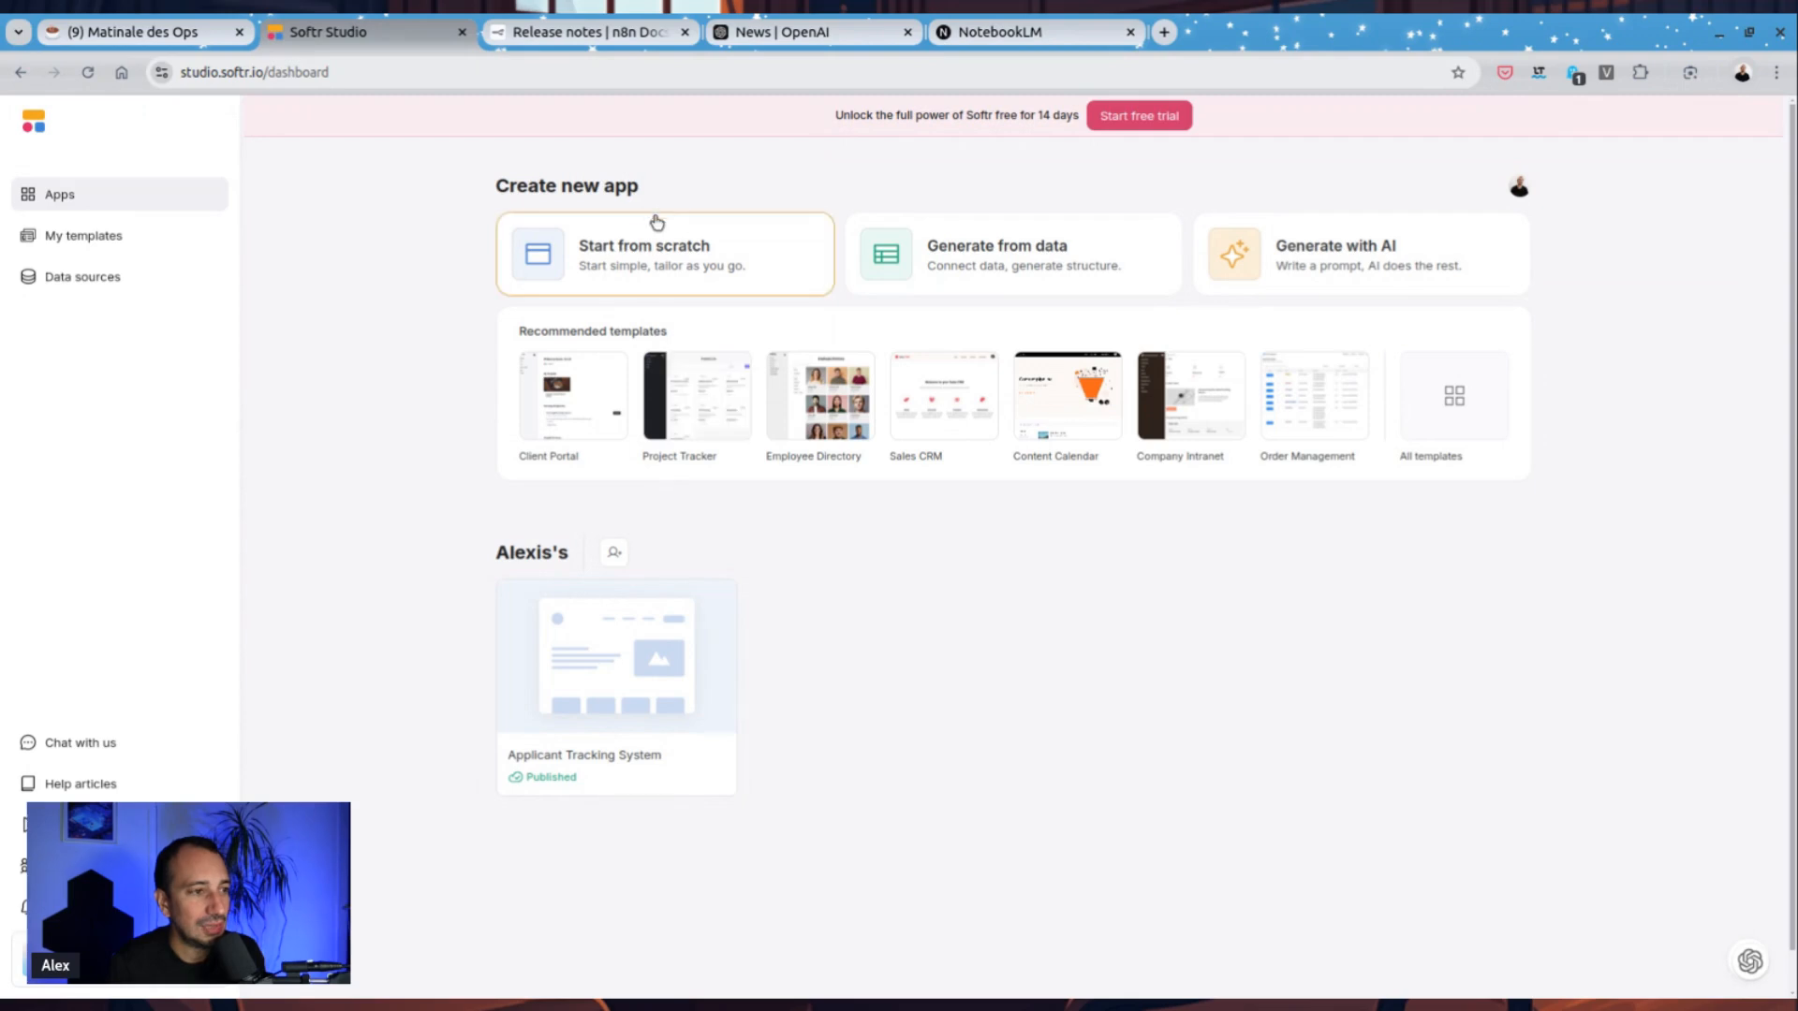
# Step: Check the pre-built pages offered for a from-scratch app, and browse the full gallery of app templates
pyautogui.click(666, 280)
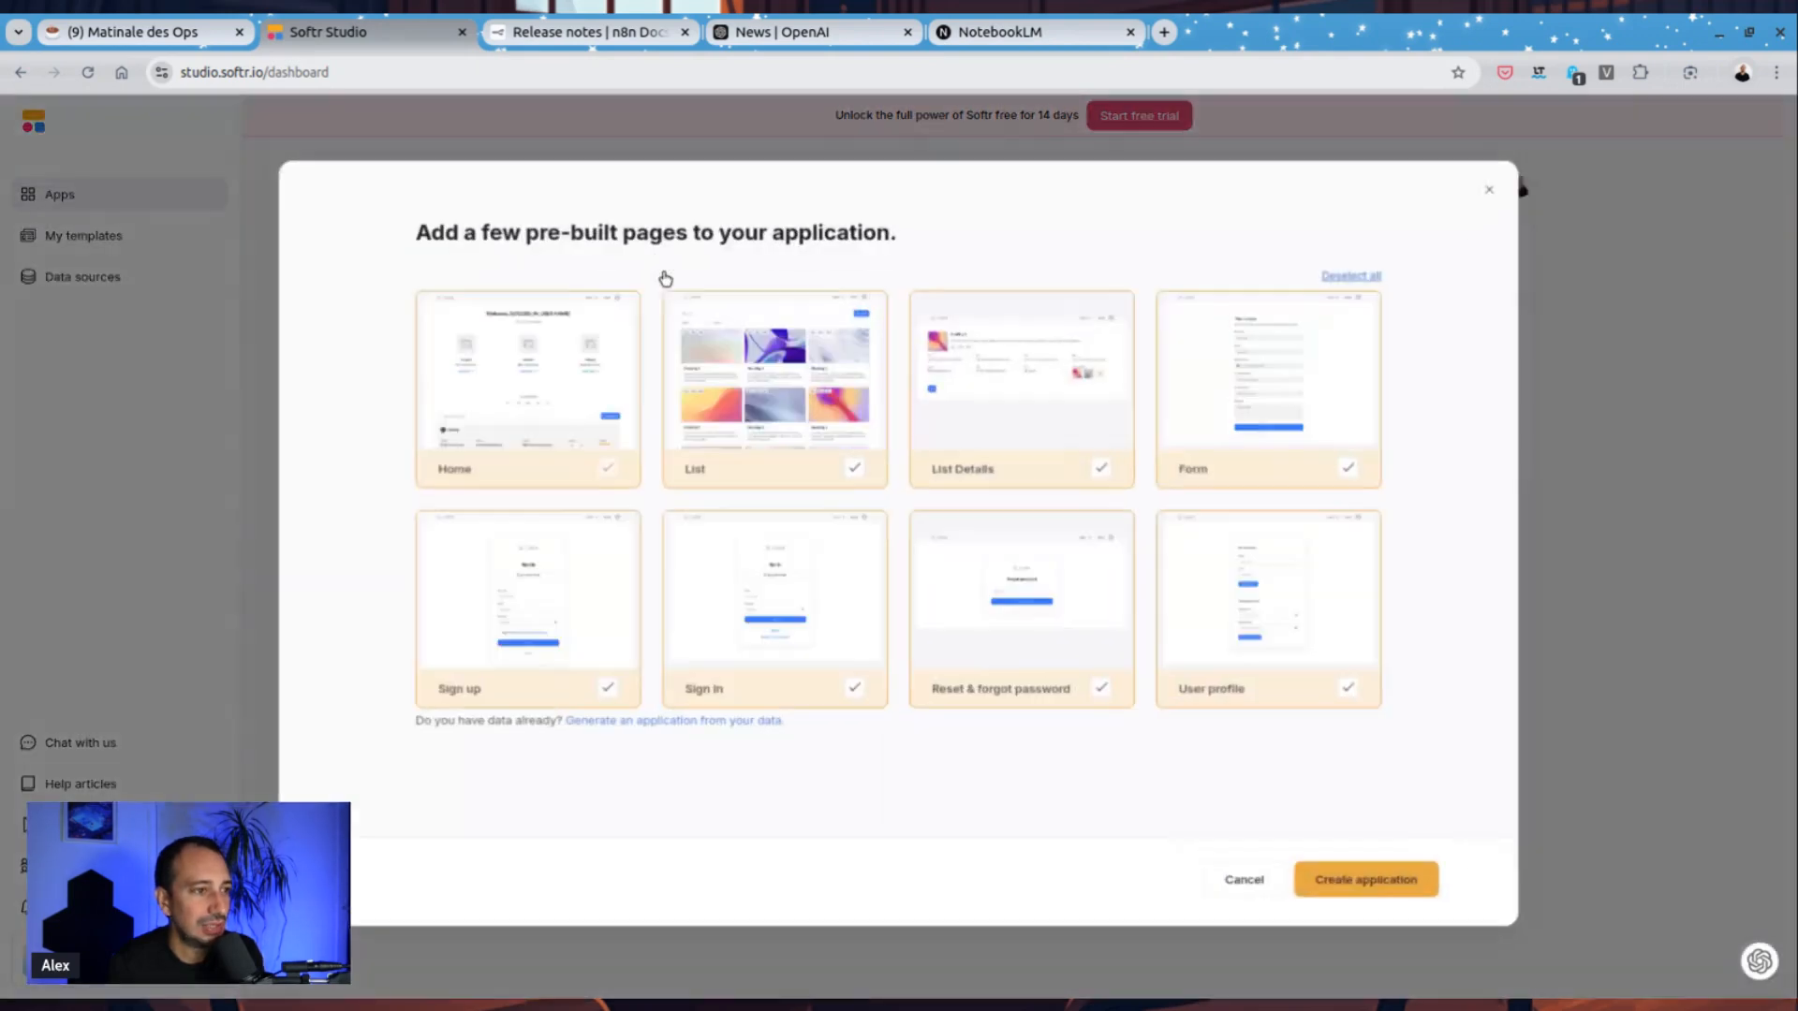
pyautogui.click(1522, 184)
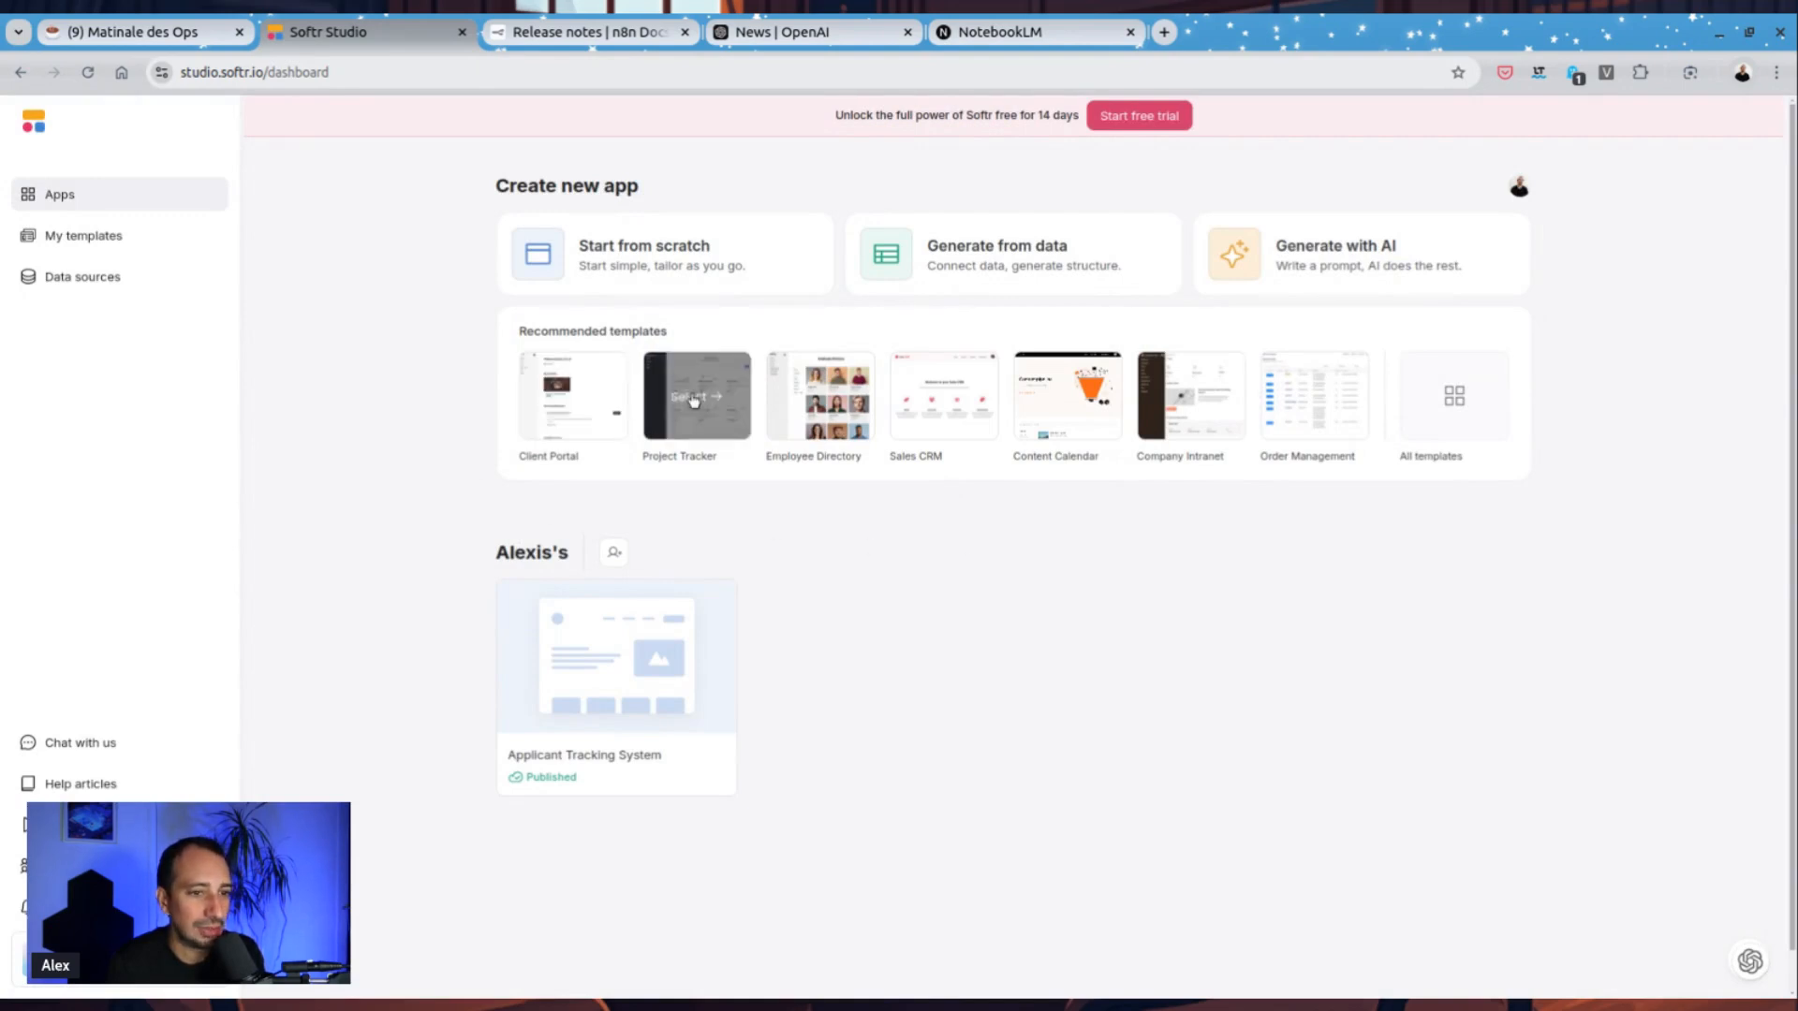
pyautogui.click(1466, 437)
pyautogui.scroll(-6, 1277, 602)
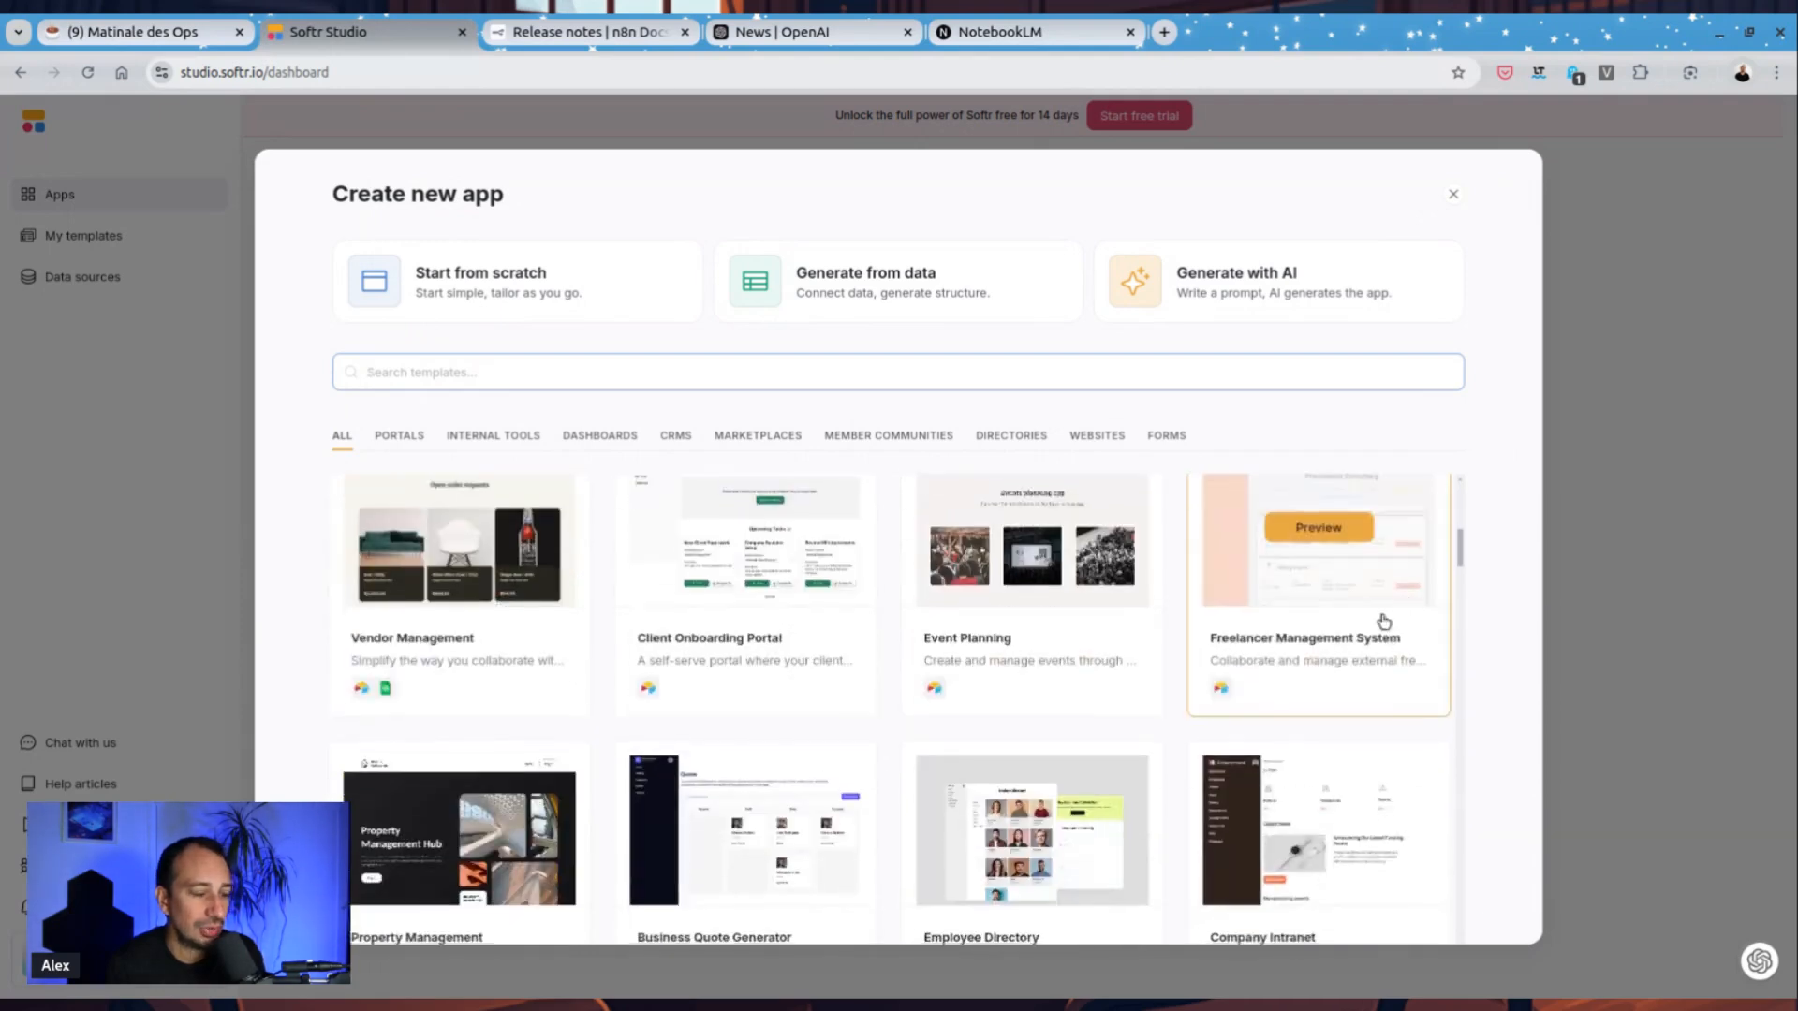
pyautogui.scroll(-3, 1386, 623)
pyautogui.scroll(-5, 1362, 649)
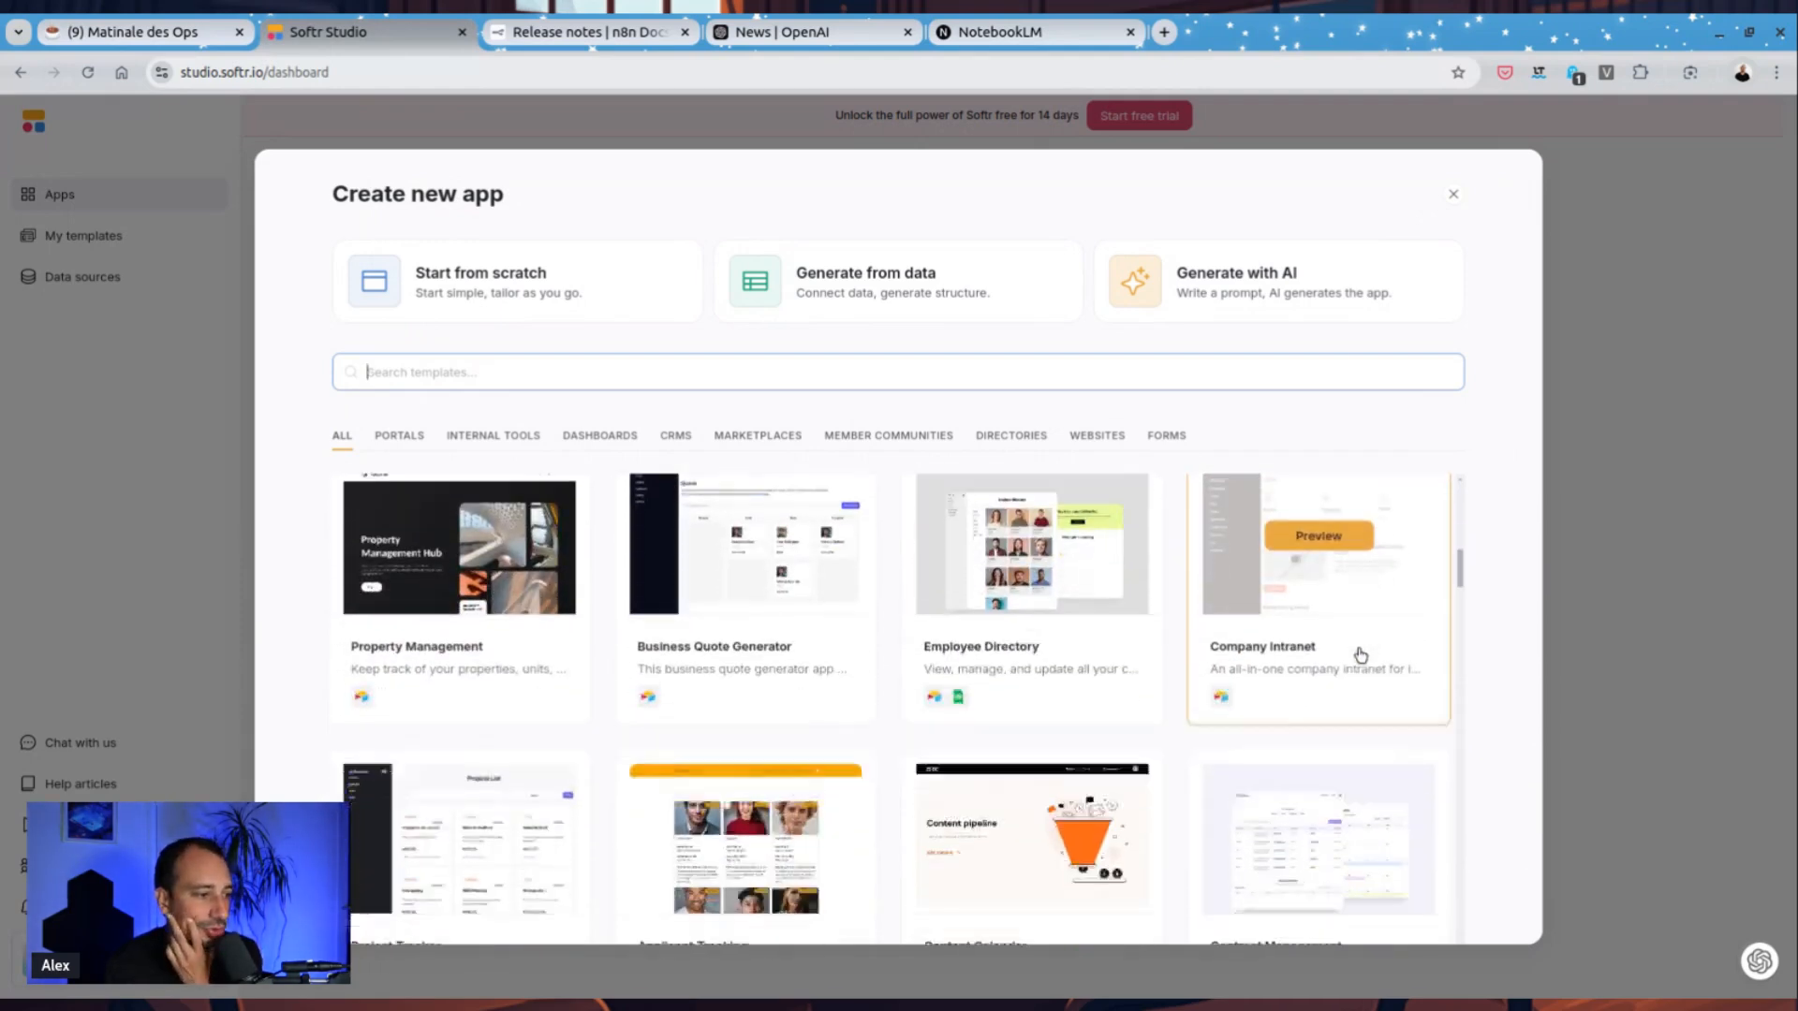
pyautogui.scroll(-4, 1355, 691)
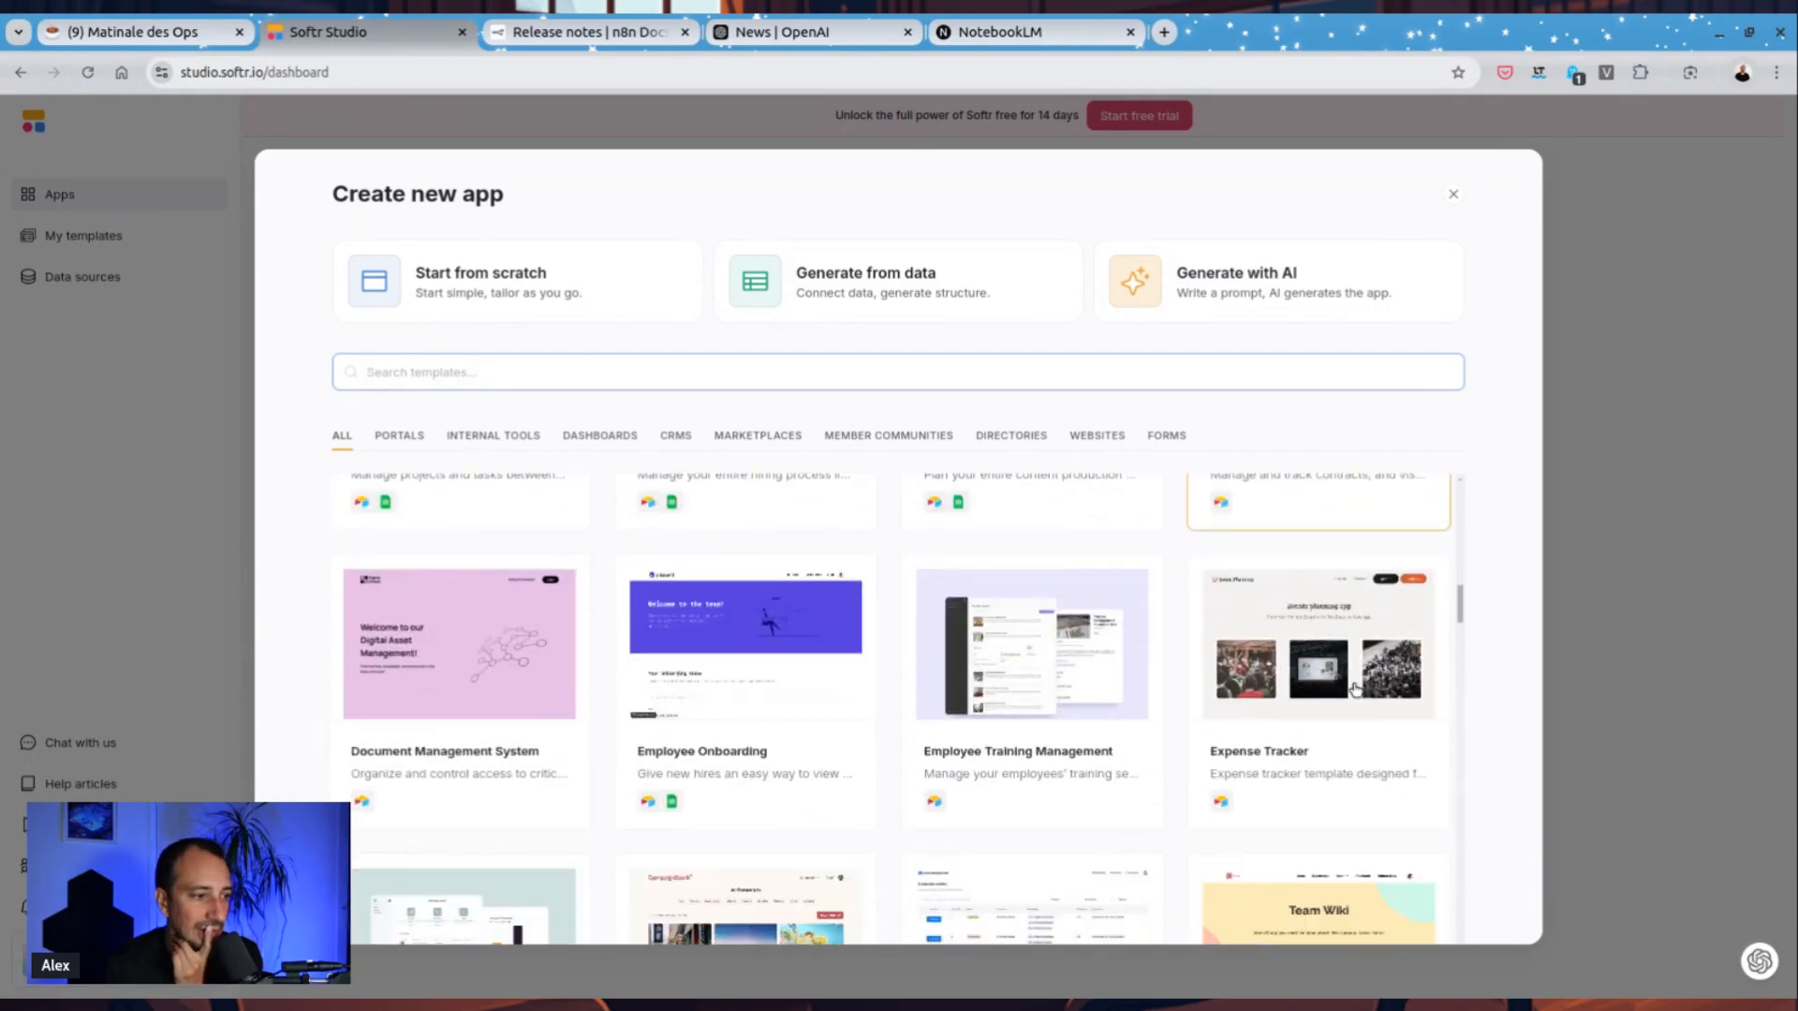
pyautogui.scroll(-6, 1357, 698)
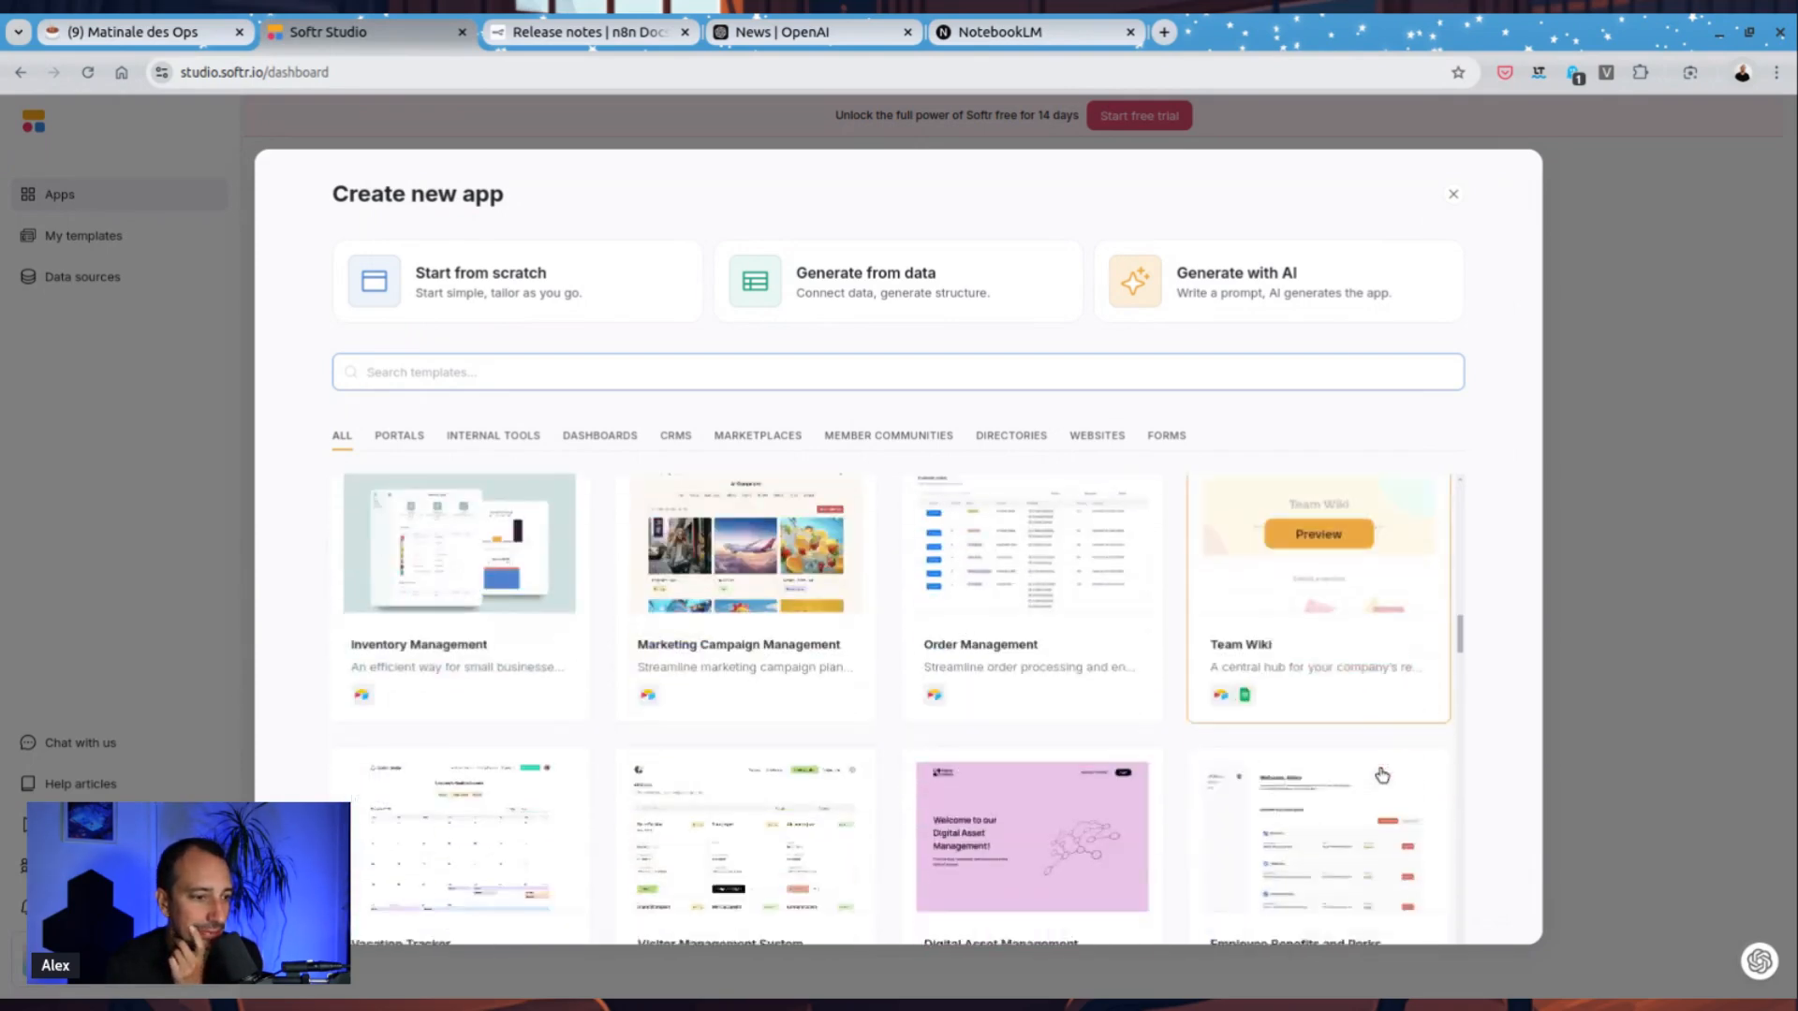
pyautogui.scroll(-3, 1375, 788)
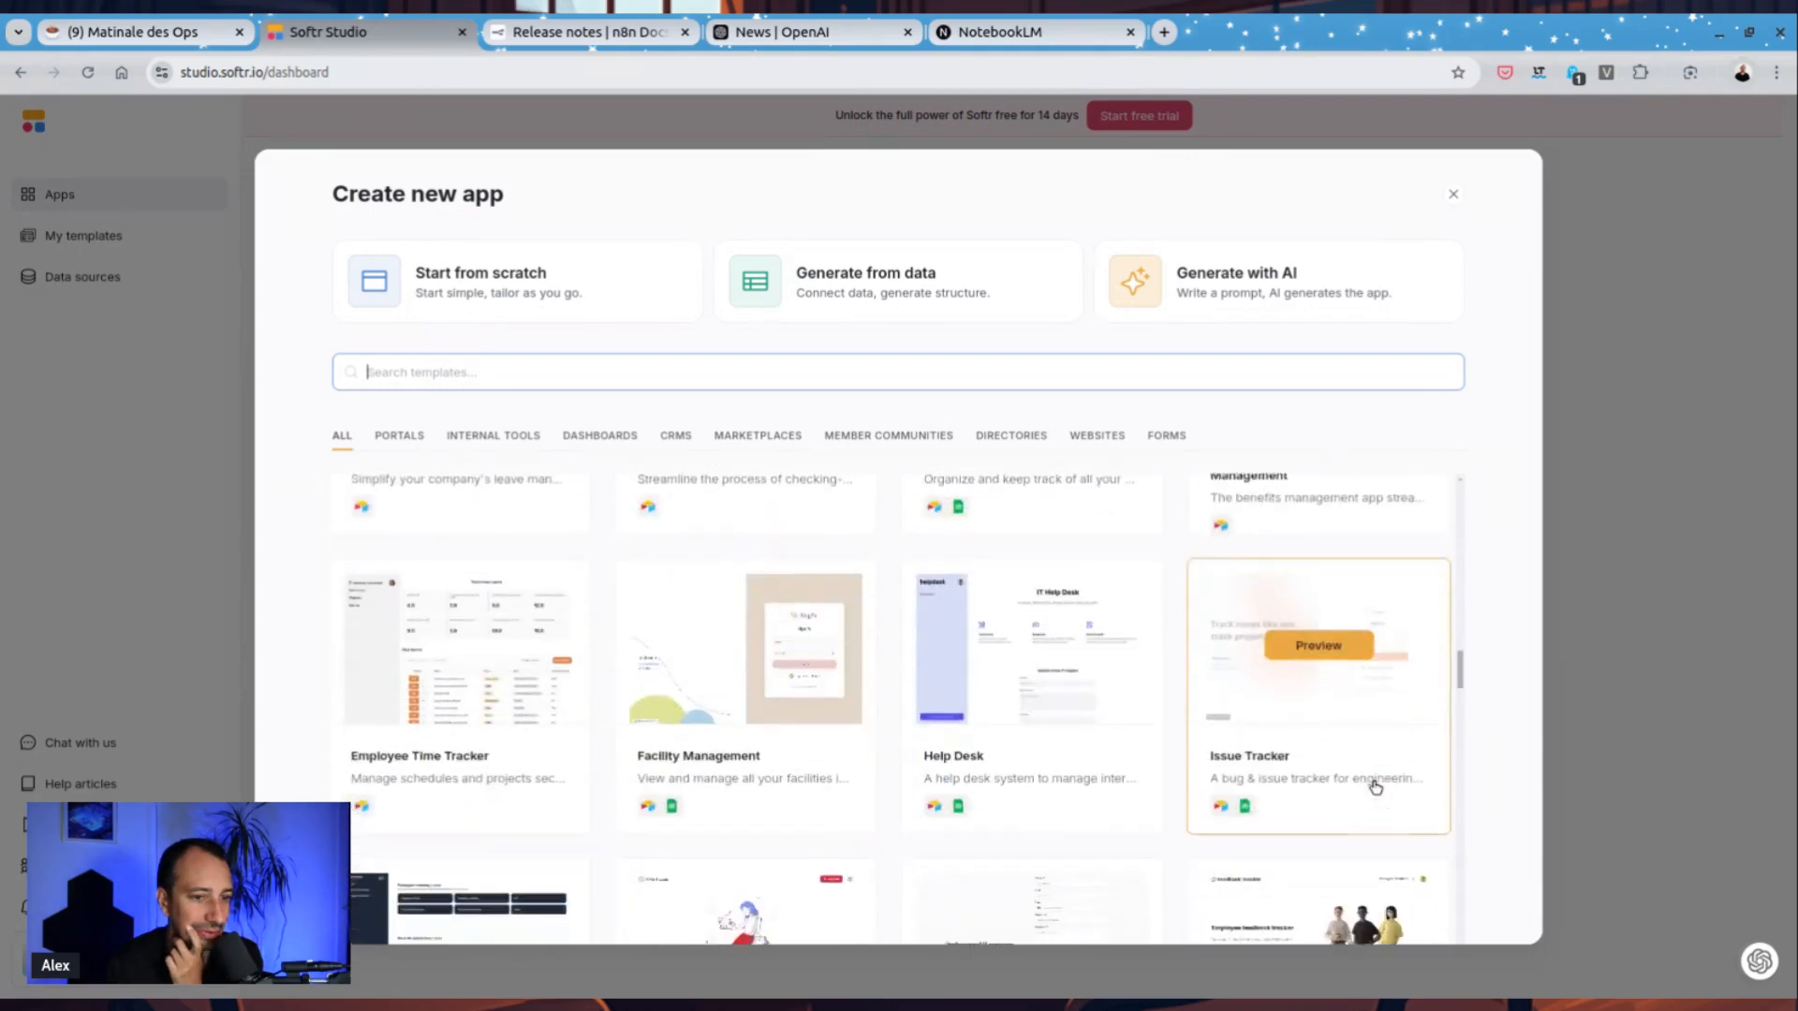
pyautogui.scroll(3, 366, 614)
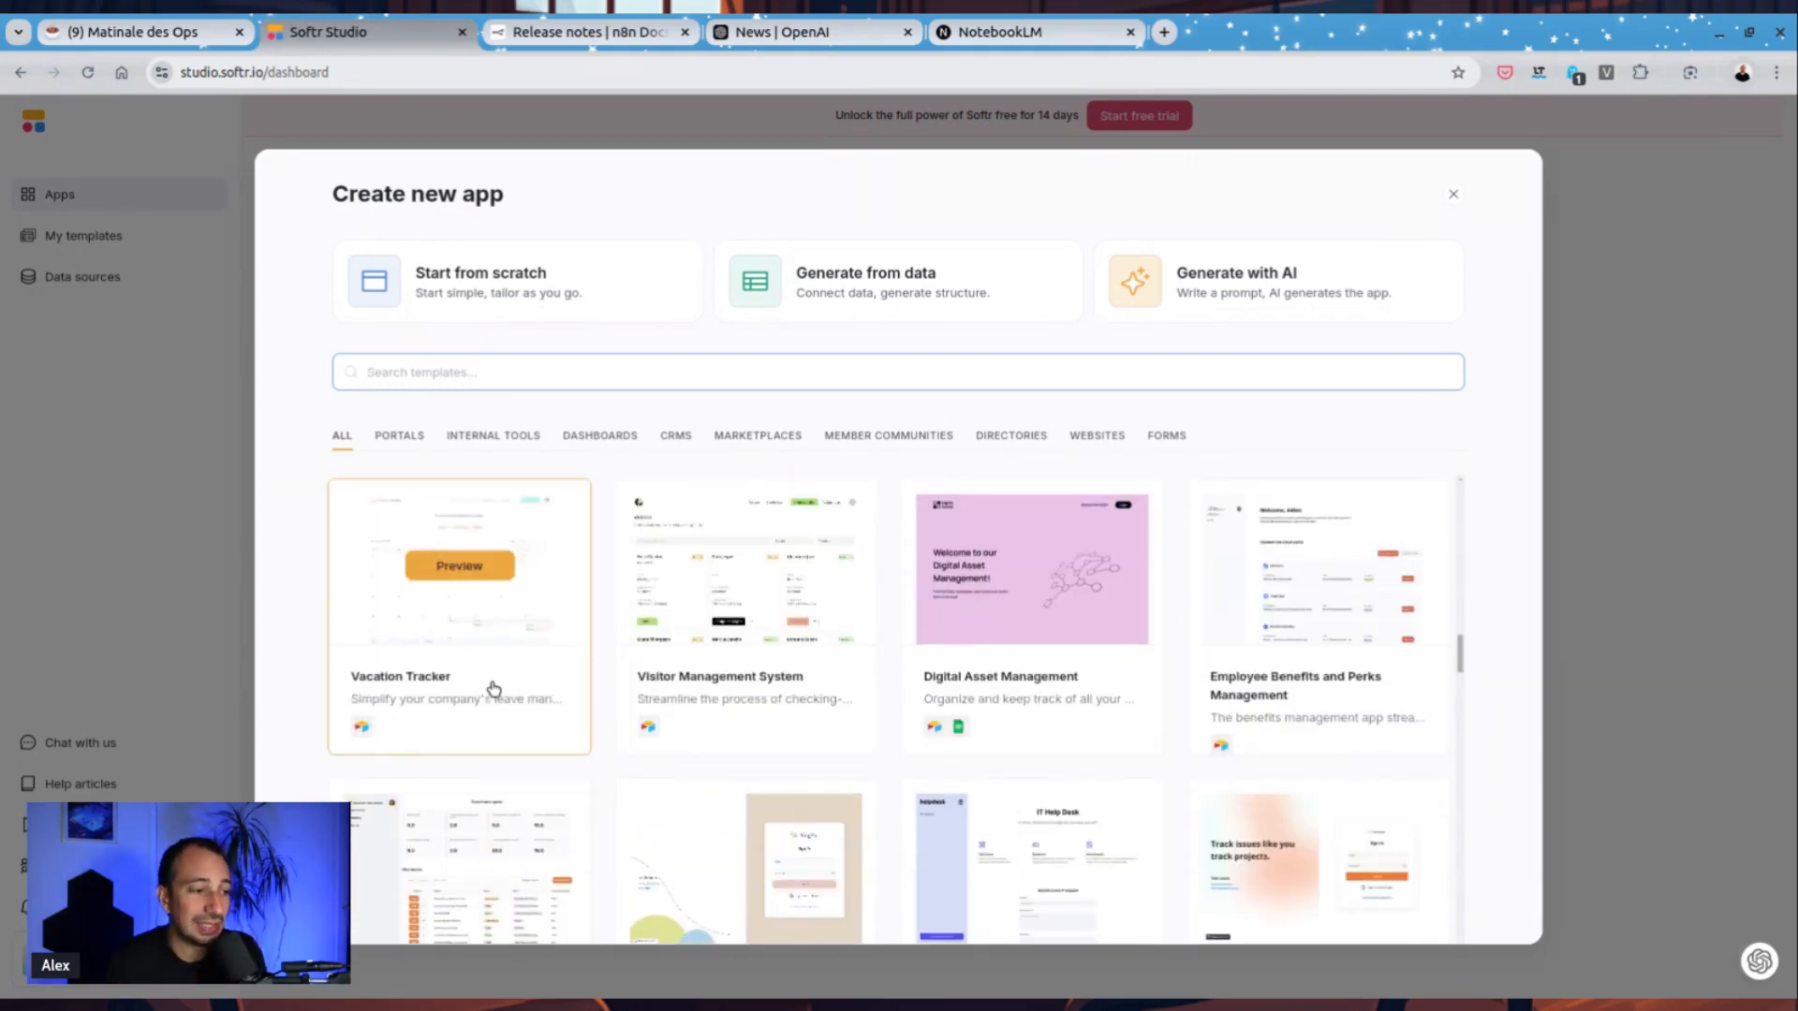
pyautogui.scroll(-5, 527, 576)
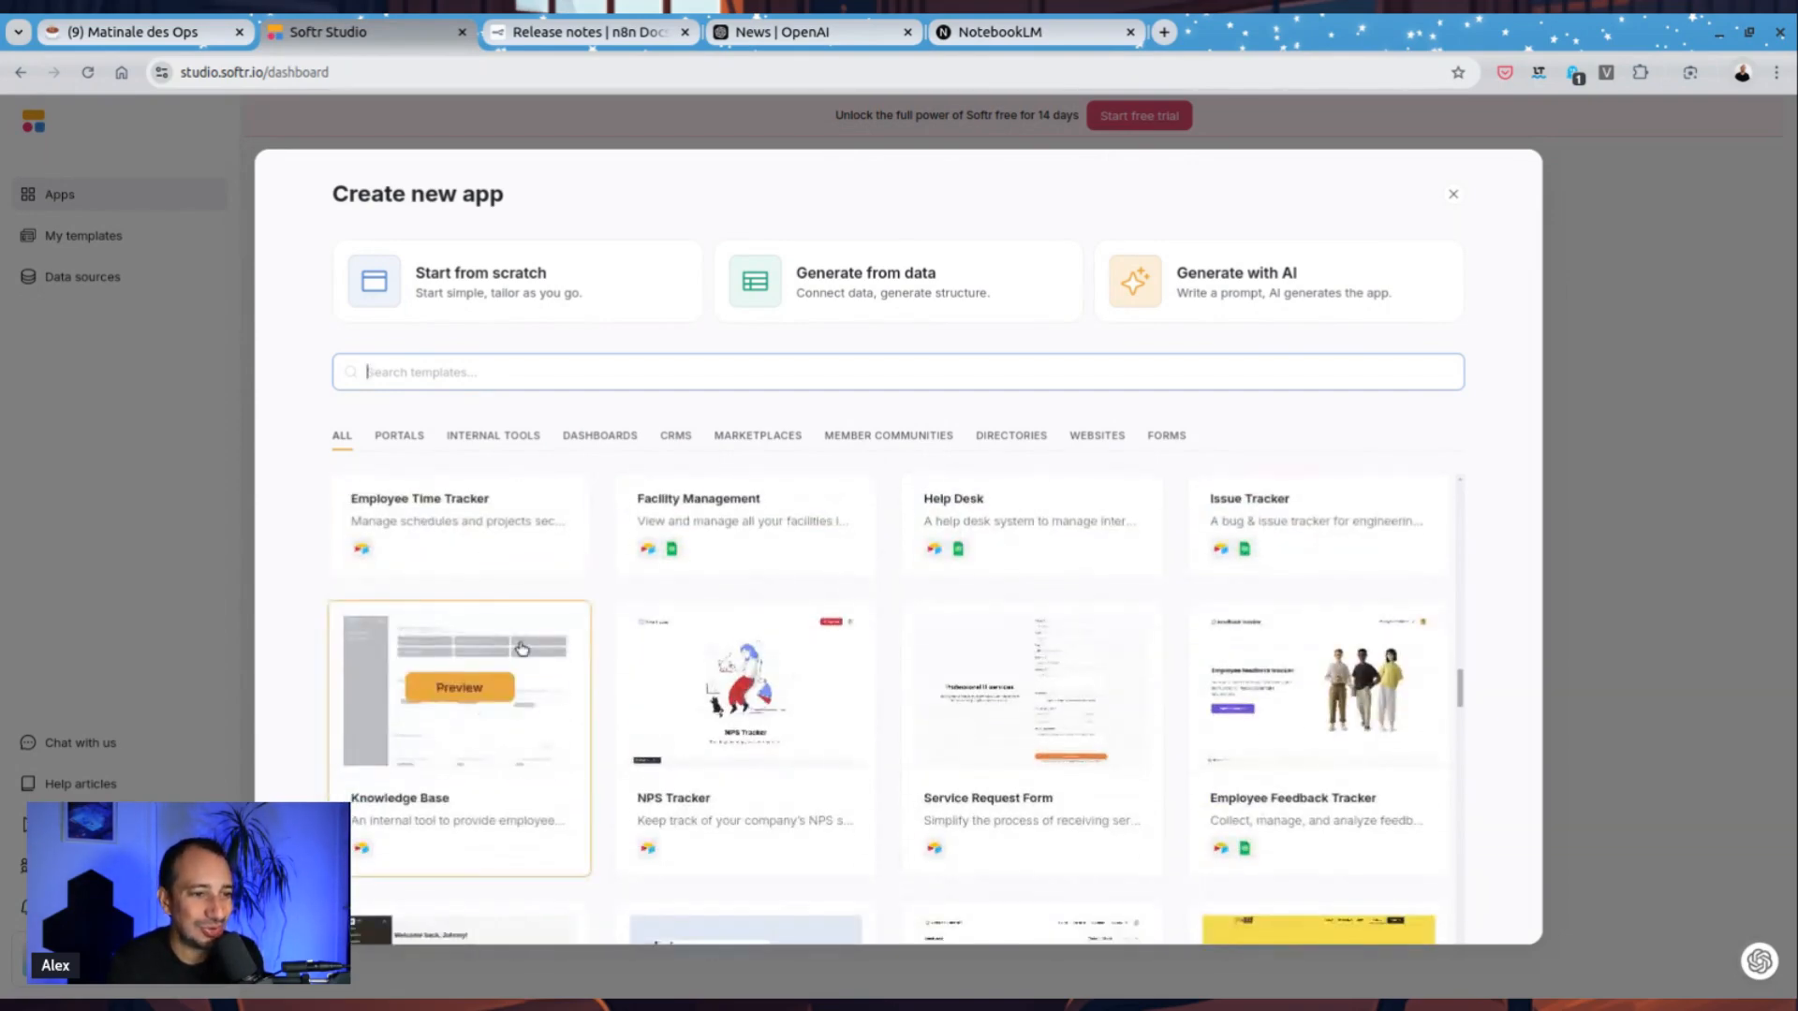
pyautogui.scroll(-3, 847, 671)
pyautogui.scroll(-3, 714, 593)
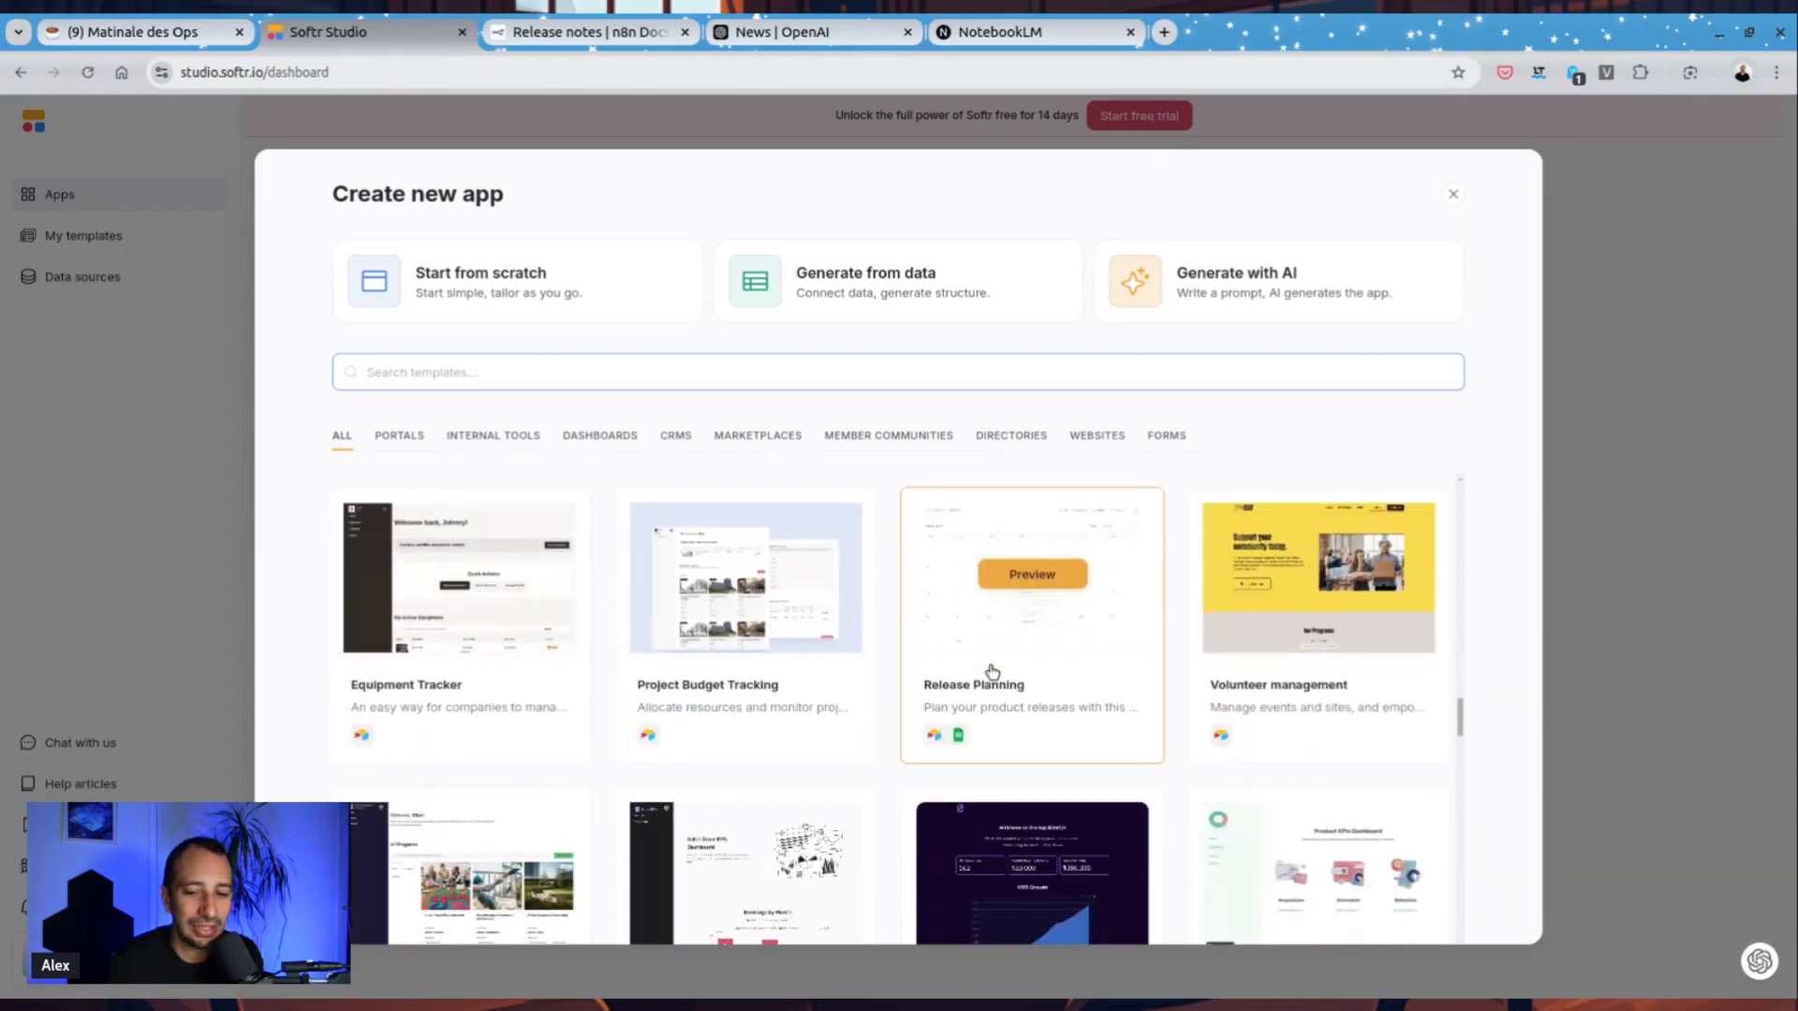
pyautogui.scroll(-5, 1283, 675)
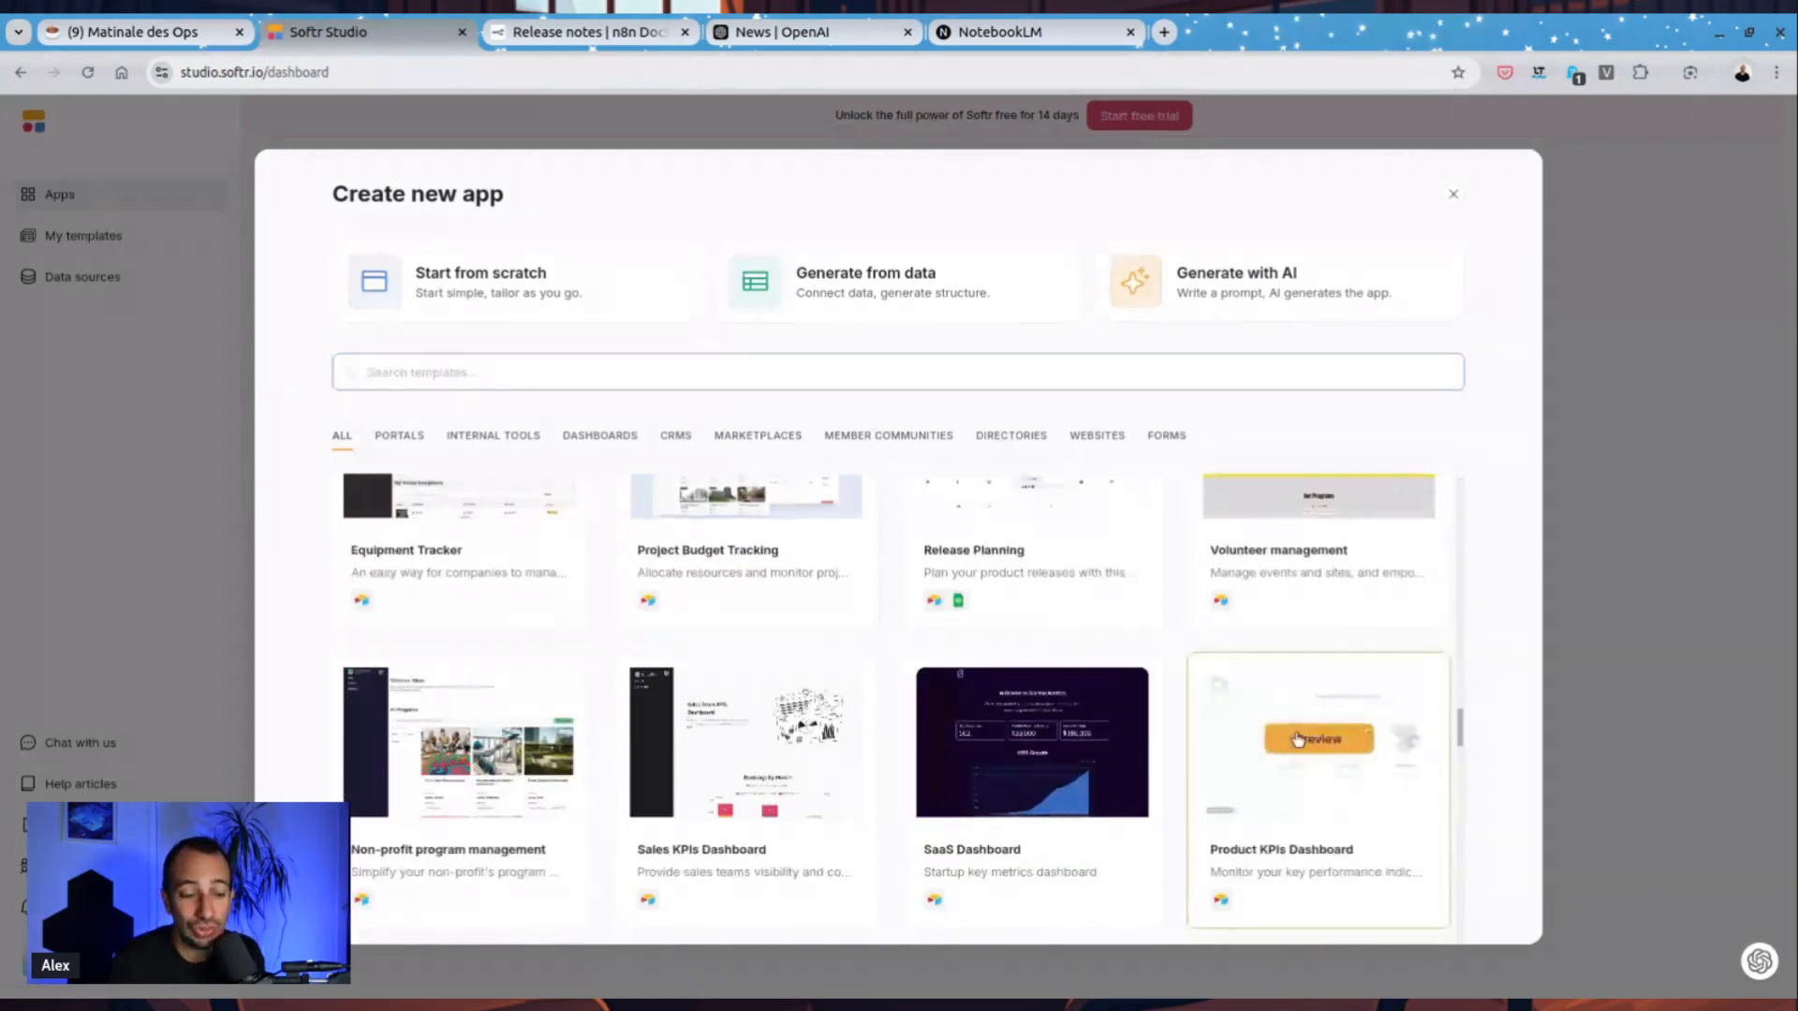
pyautogui.scroll(1, 1190, 638)
pyautogui.scroll(-2, 1191, 637)
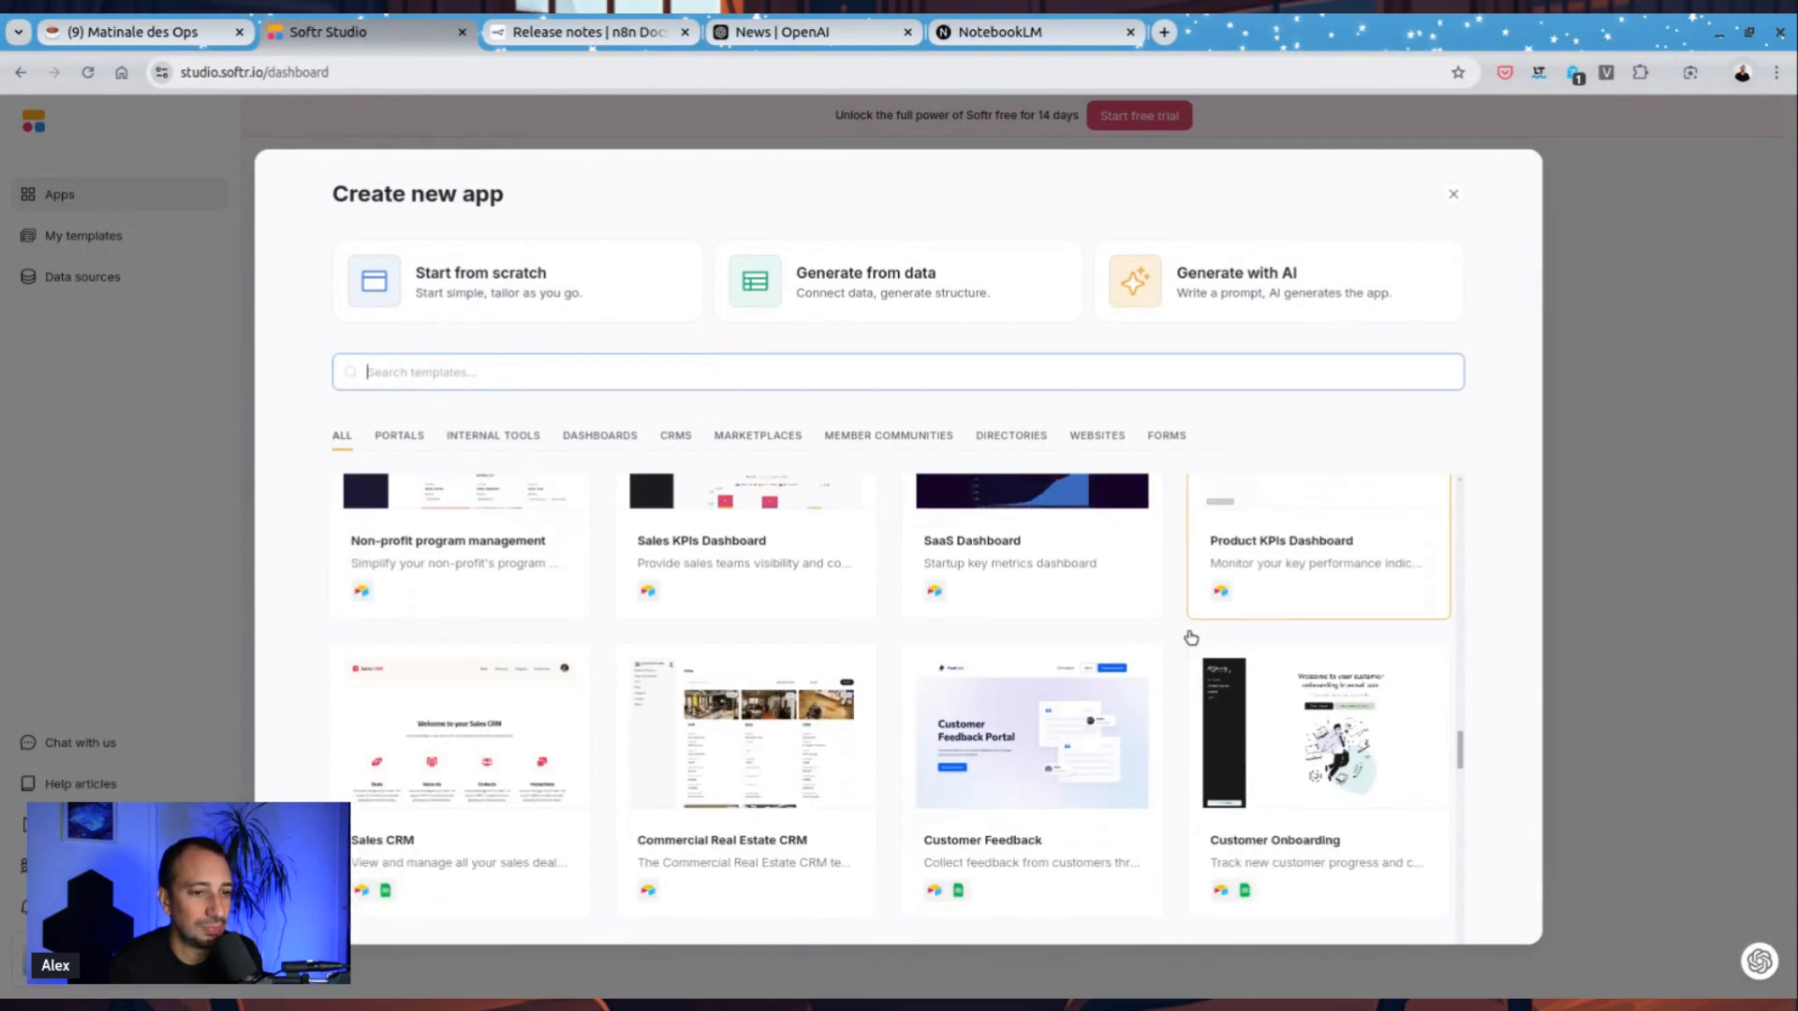
pyautogui.scroll(-3, 1030, 670)
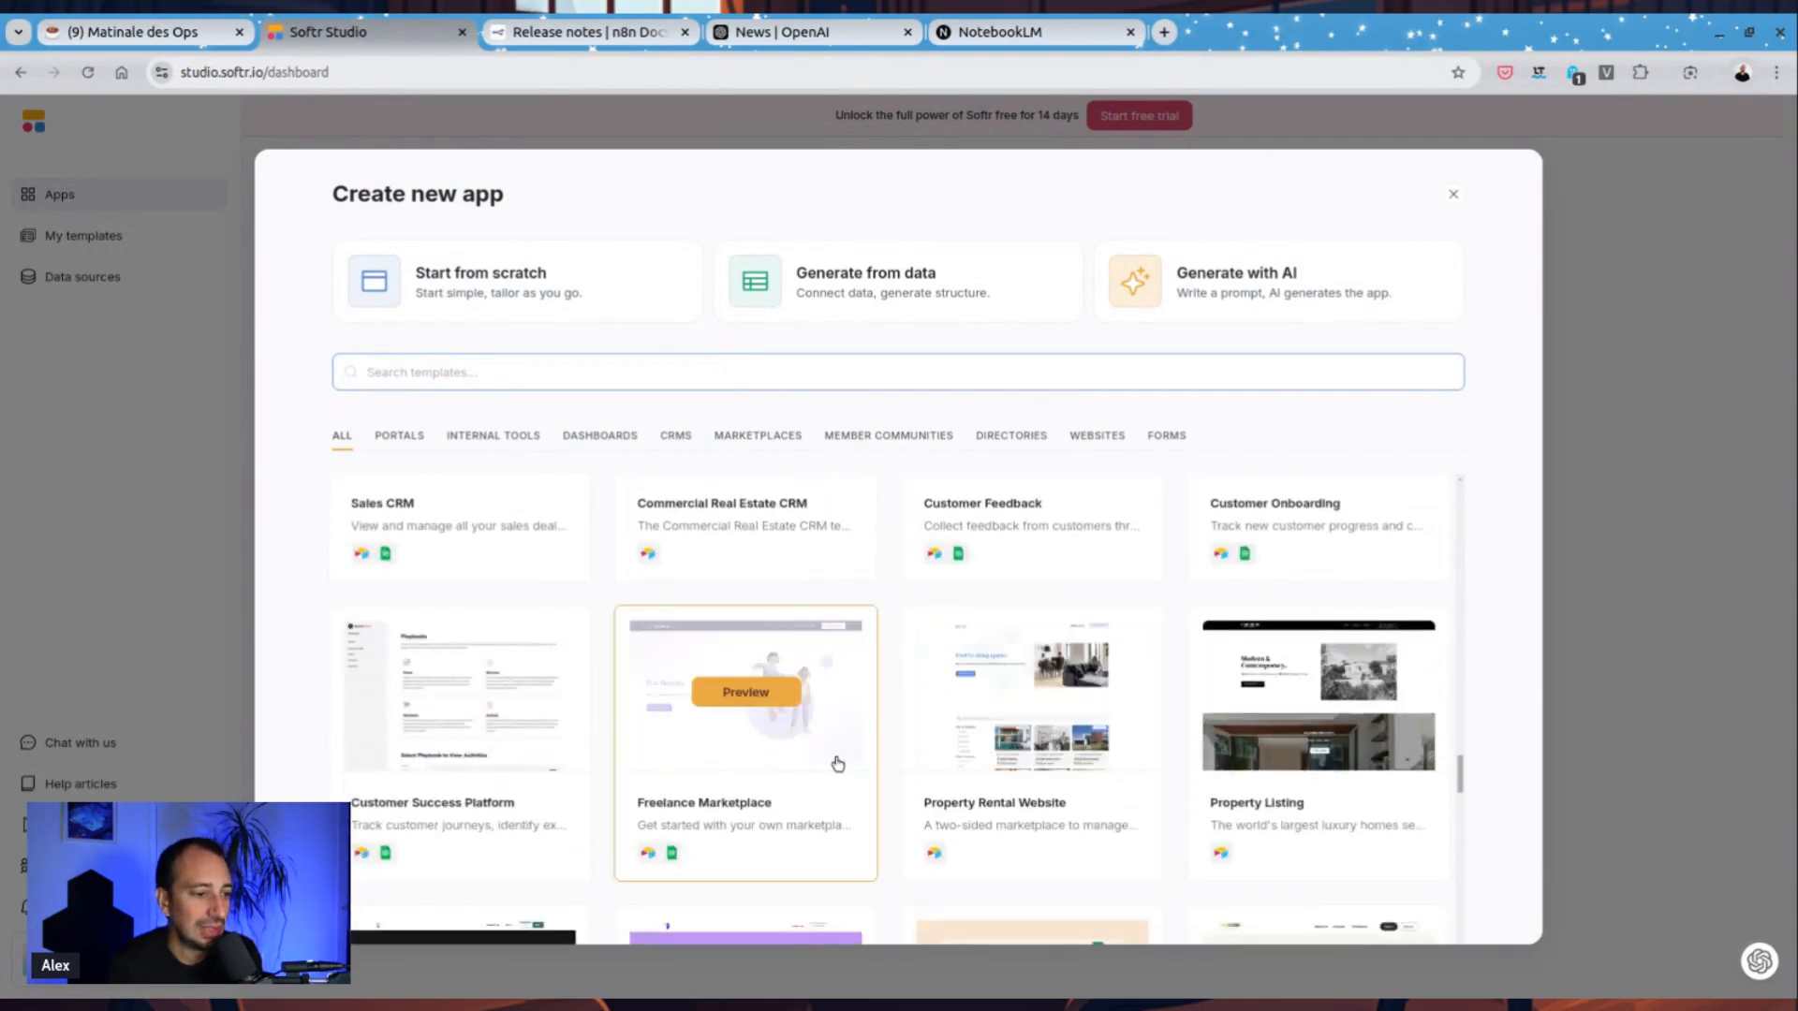
pyautogui.scroll(-2, 721, 599)
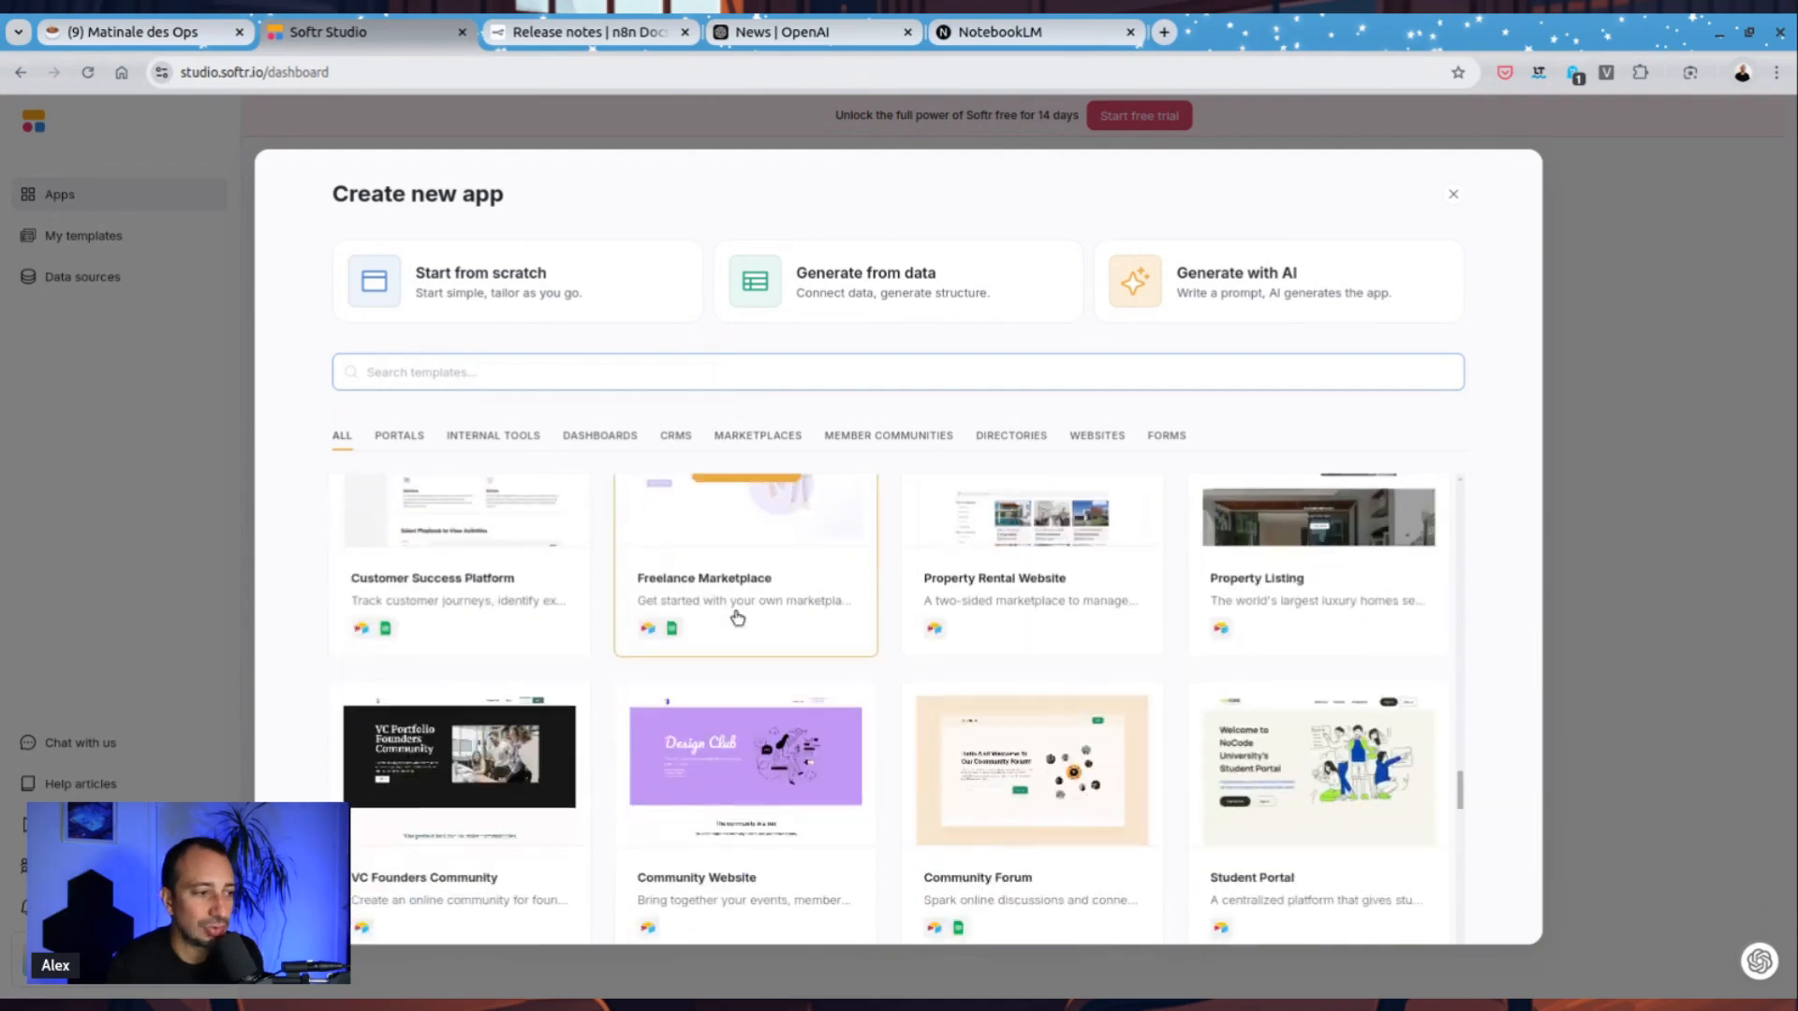
pyautogui.scroll(-5, 734, 615)
pyautogui.scroll(2, 884, 709)
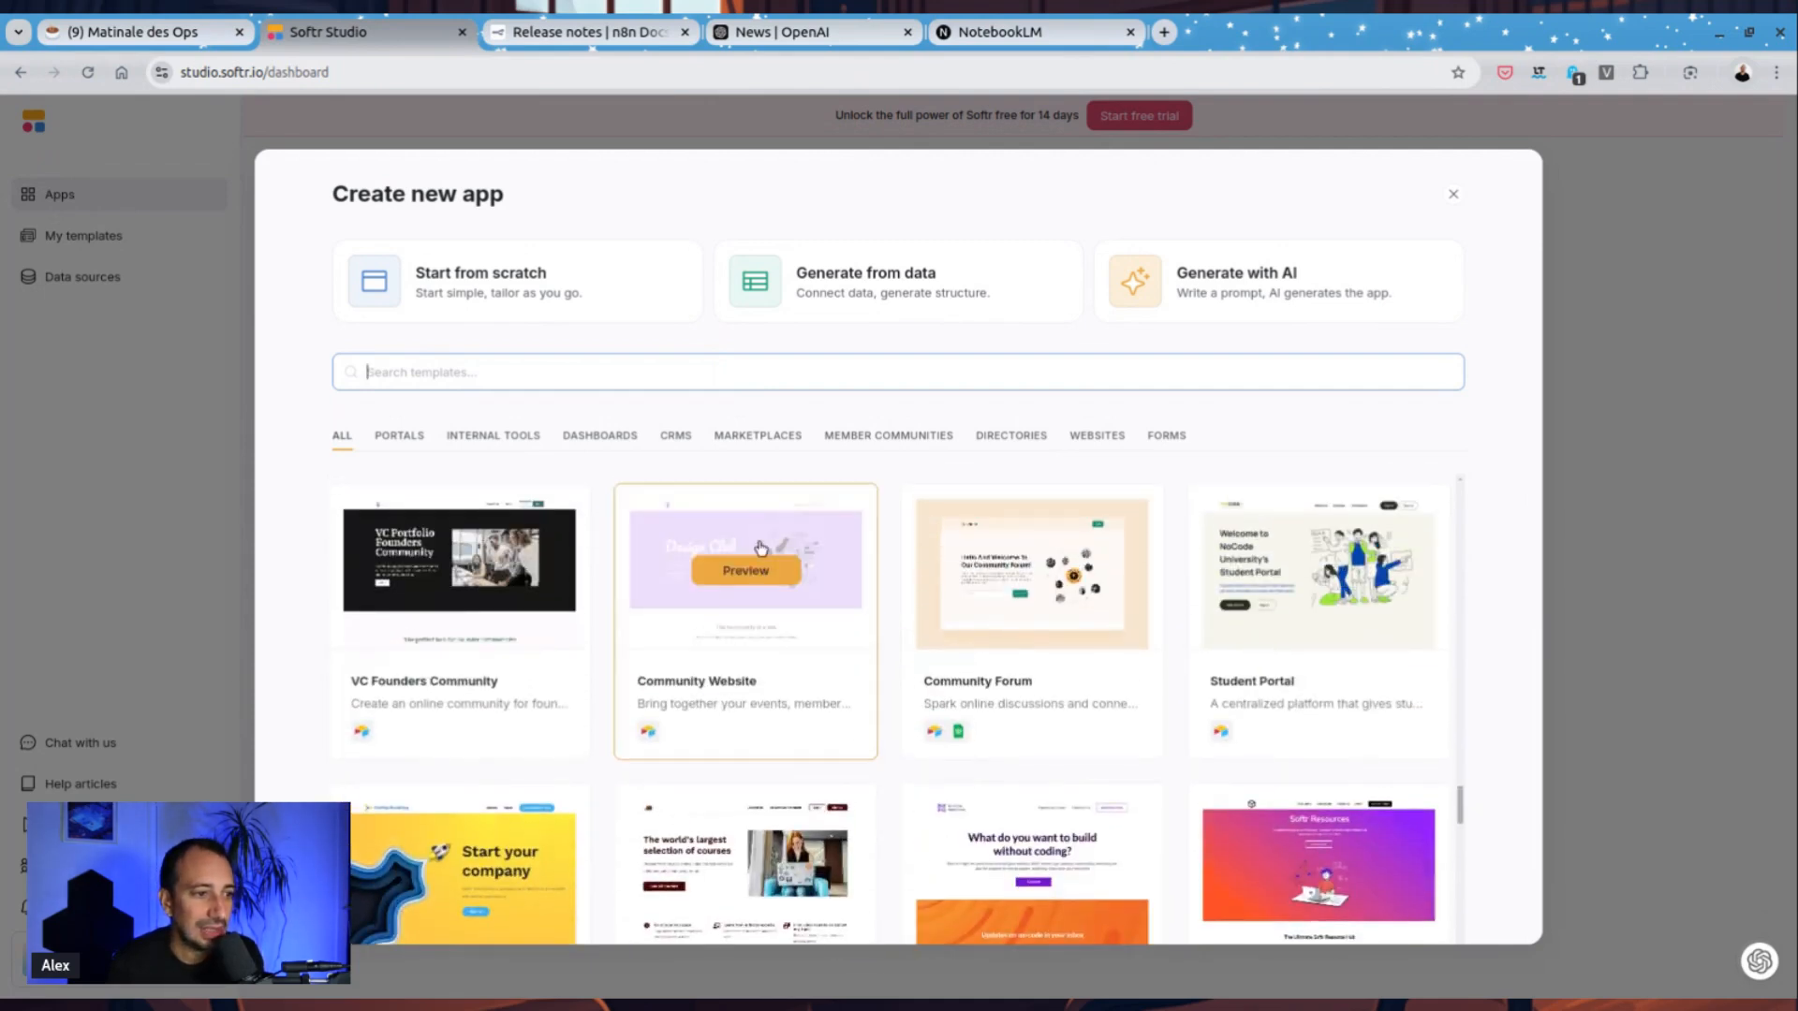
pyautogui.click(750, 561)
pyautogui.click(1391, 910)
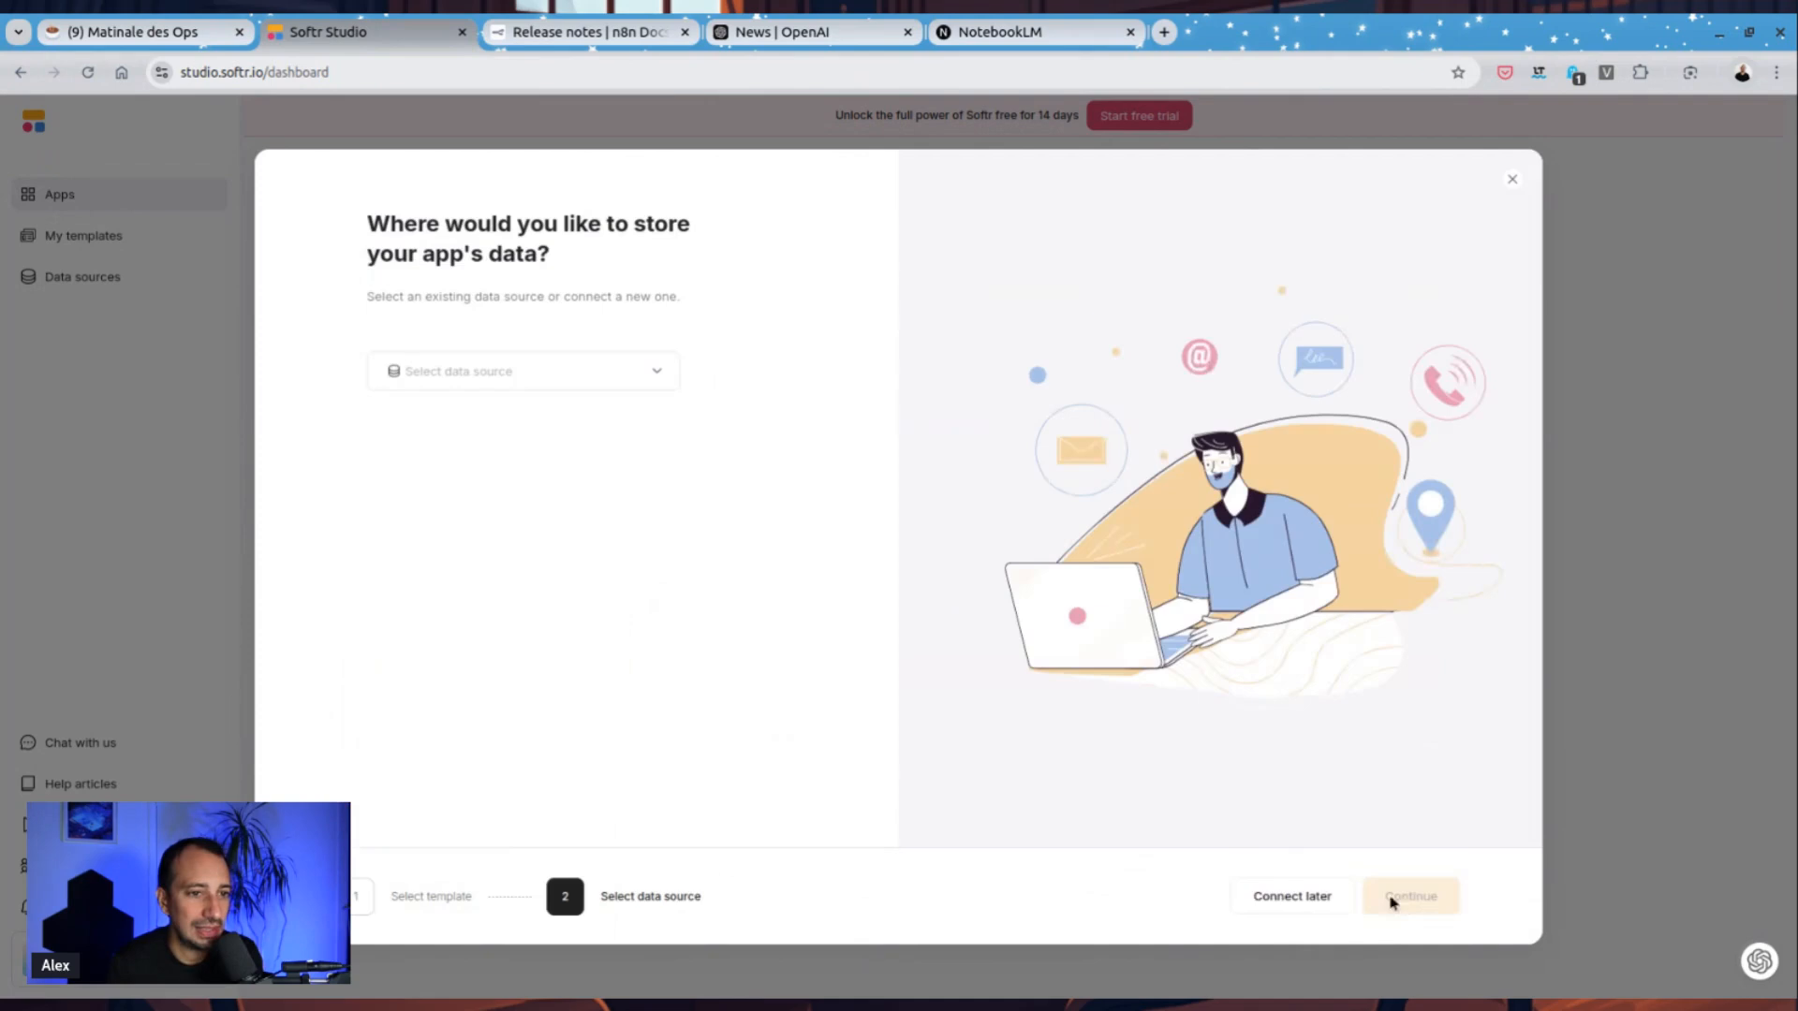
pyautogui.click(543, 373)
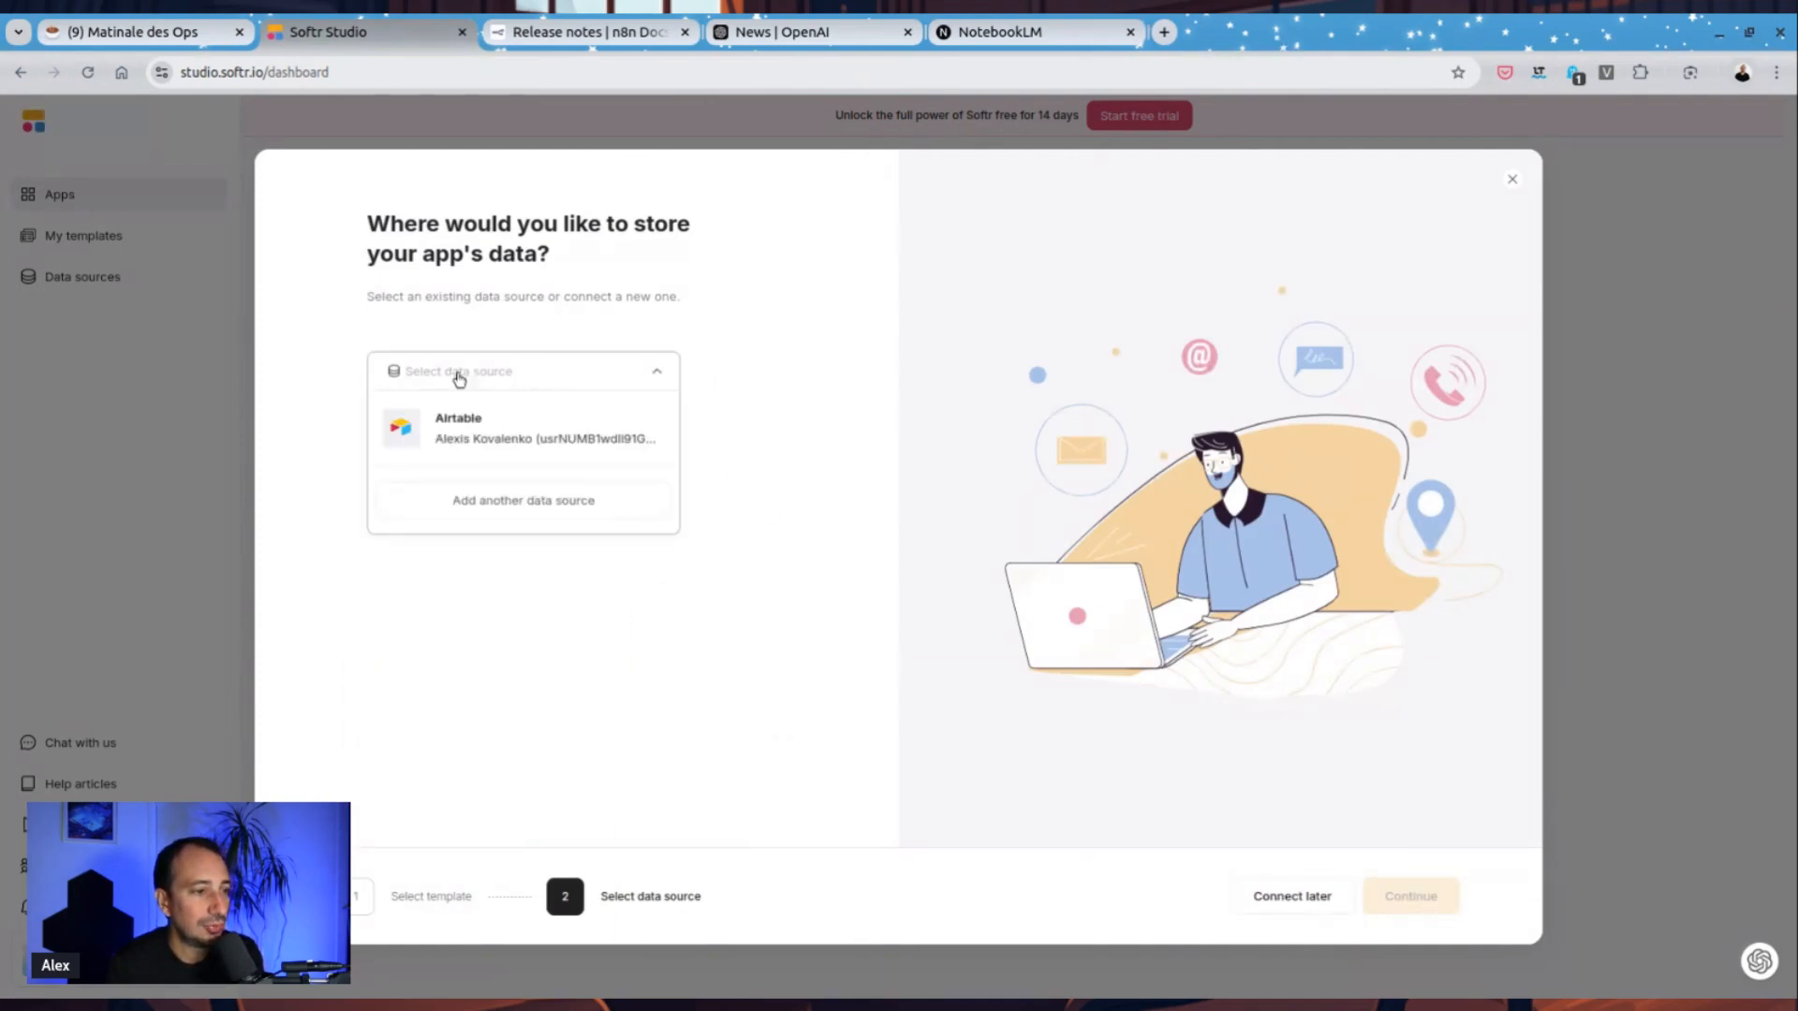
pyautogui.click(320, 378)
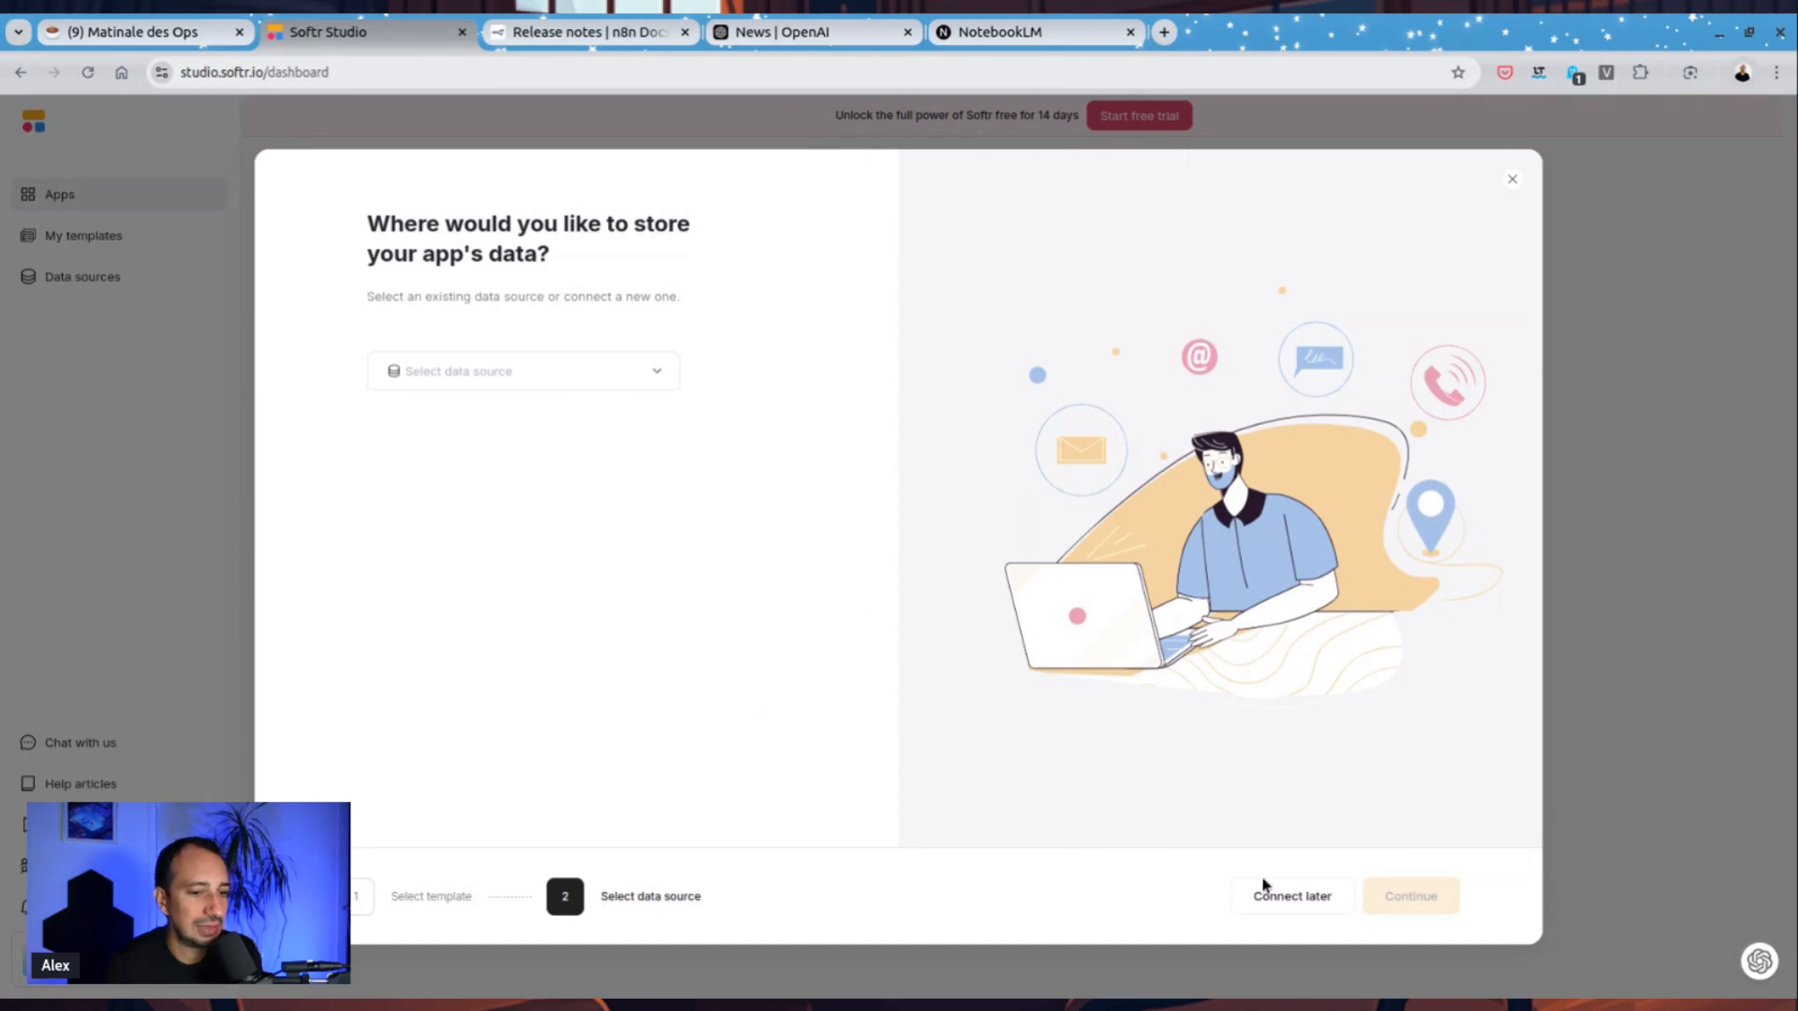
pyautogui.click(1512, 179)
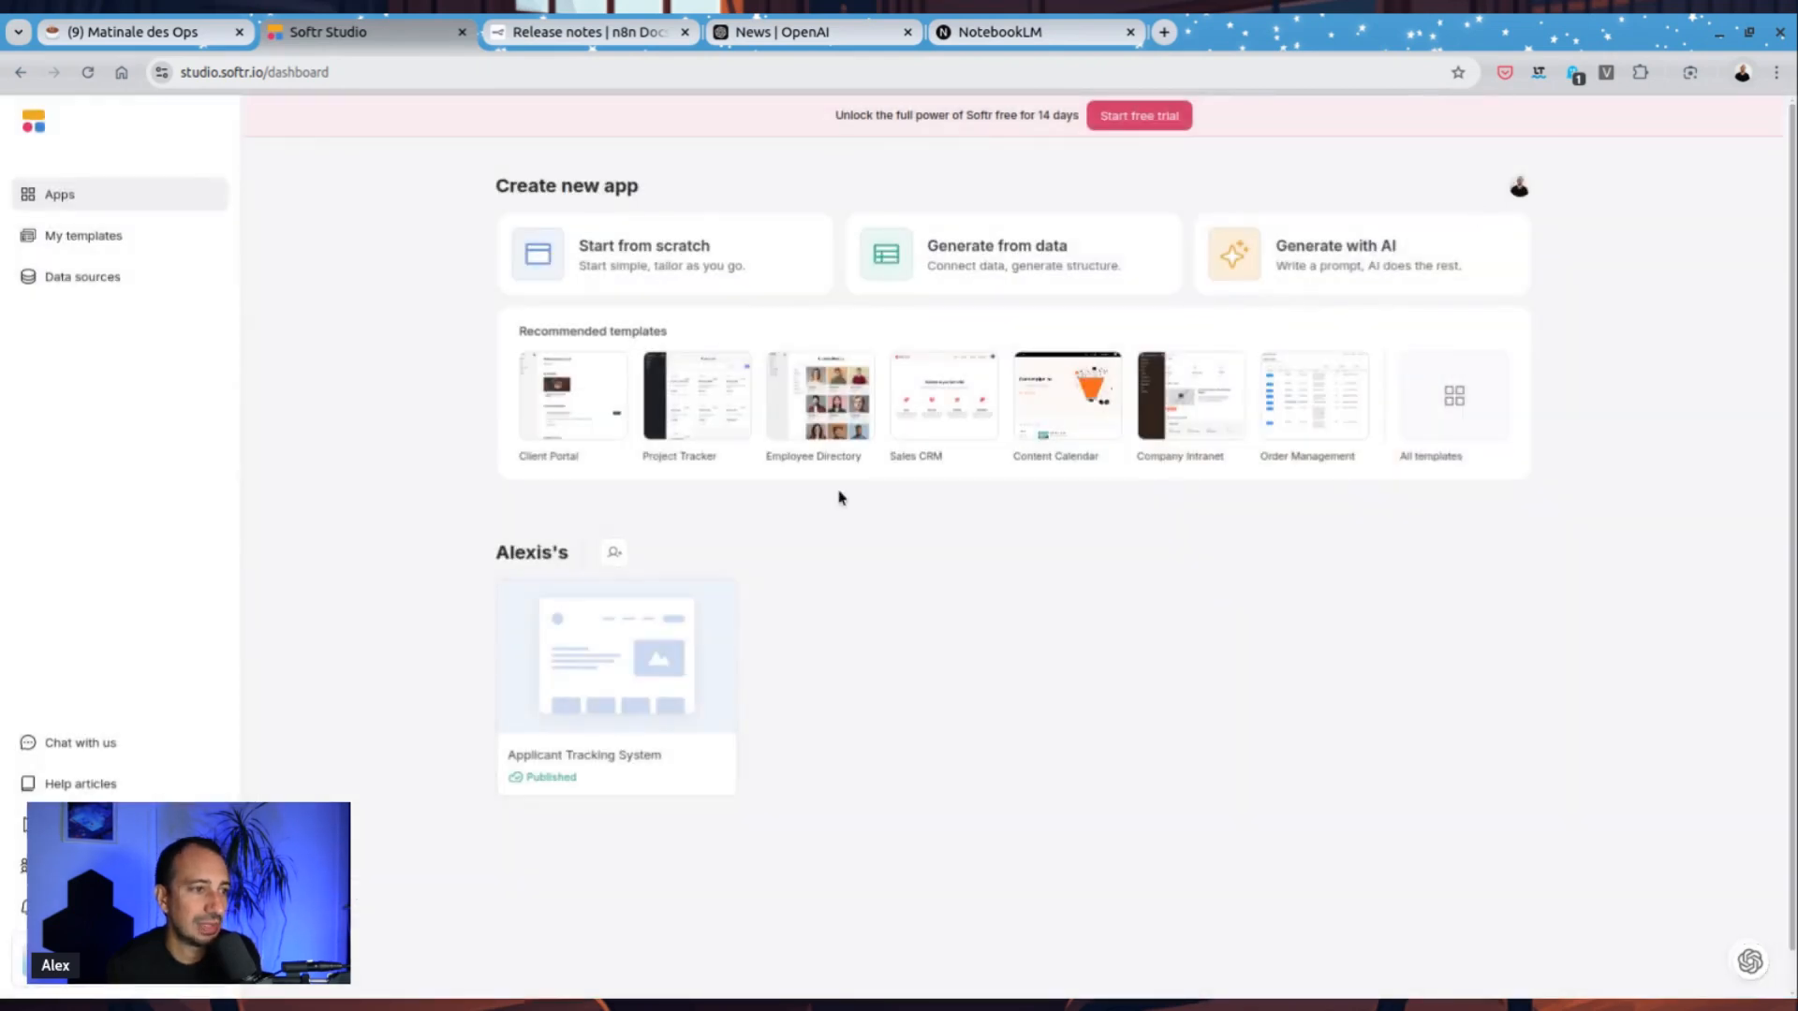
# Step: Create a new application from scratch, deselecting all optional pre-built pages so that only the Home page is included
pyautogui.click(626, 230)
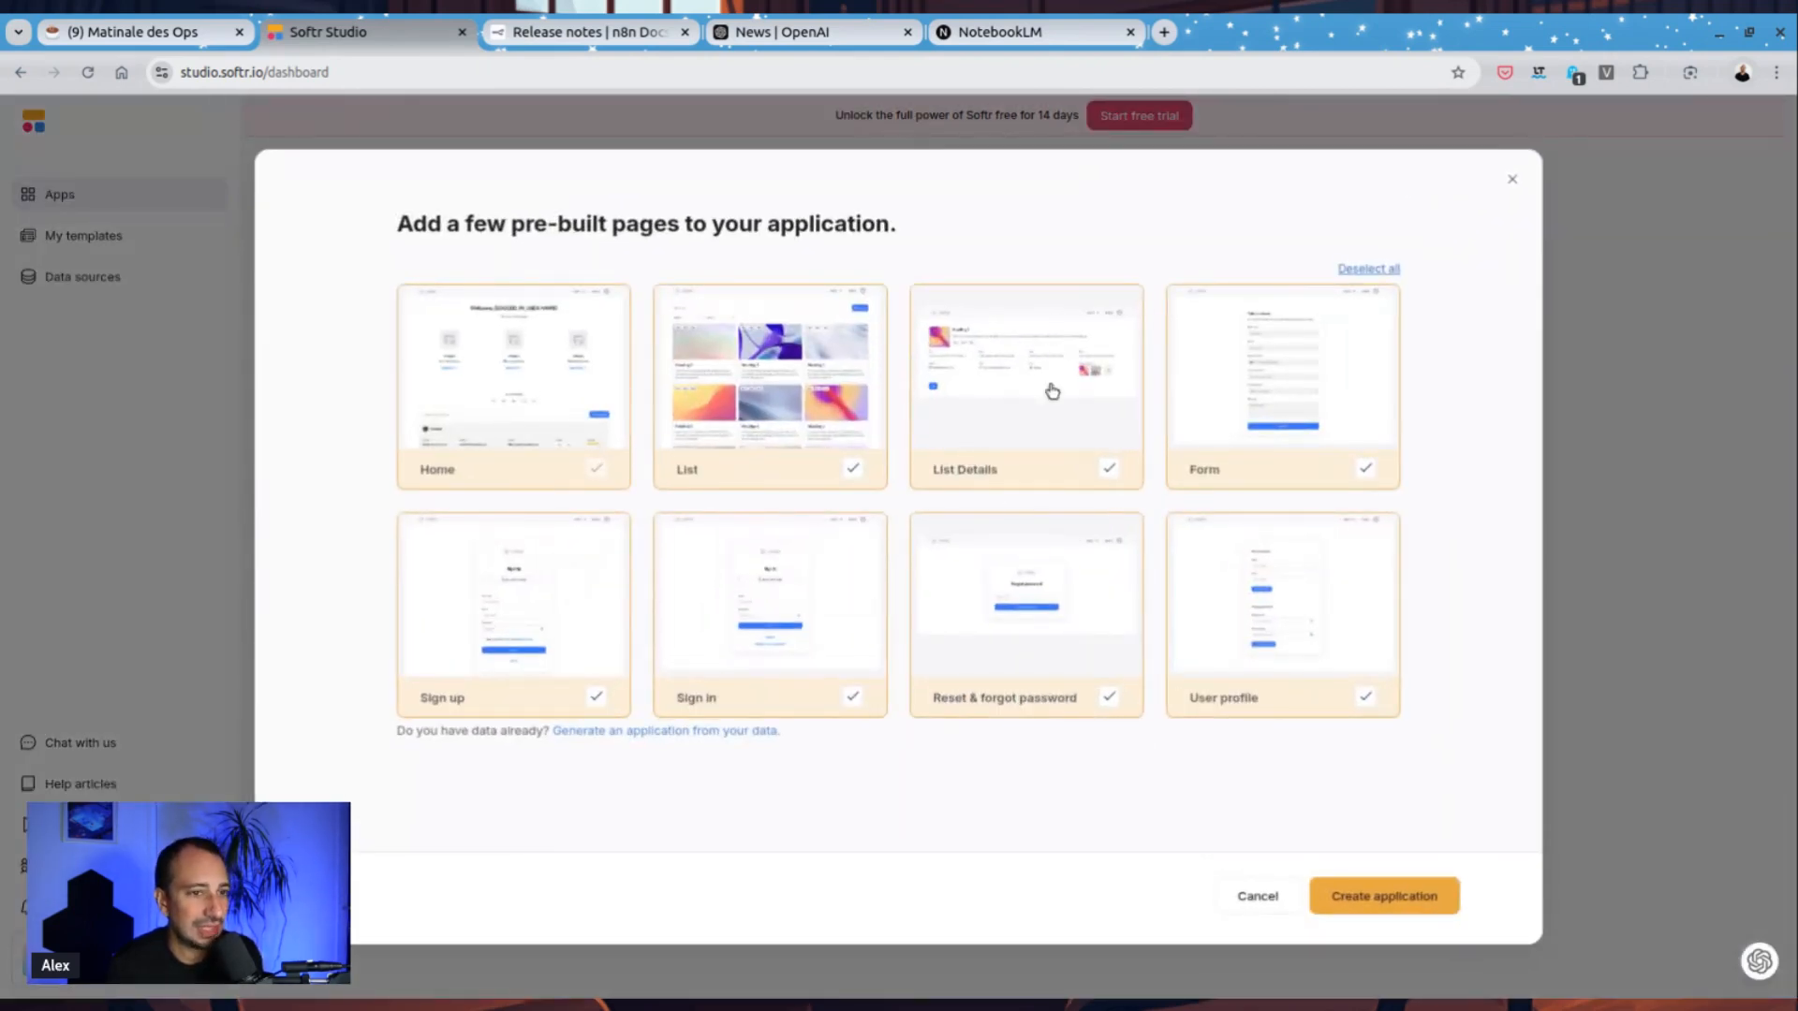
pyautogui.click(1393, 271)
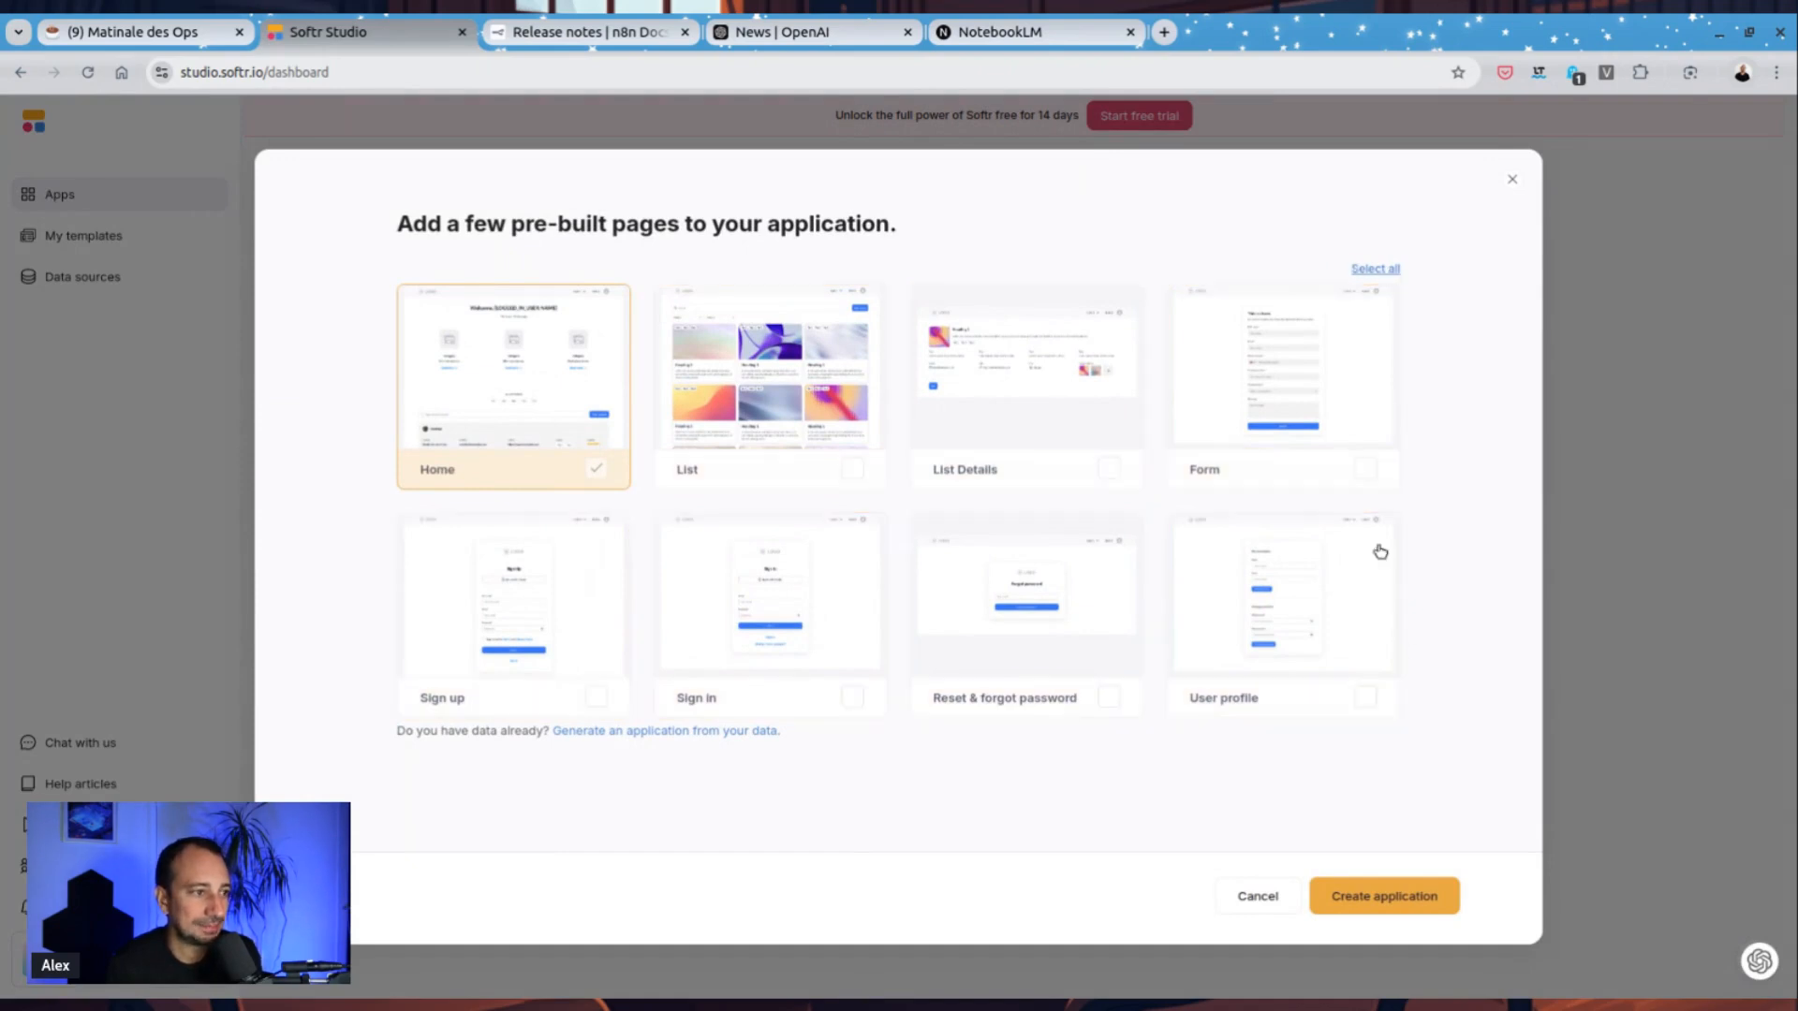
pyautogui.click(1395, 905)
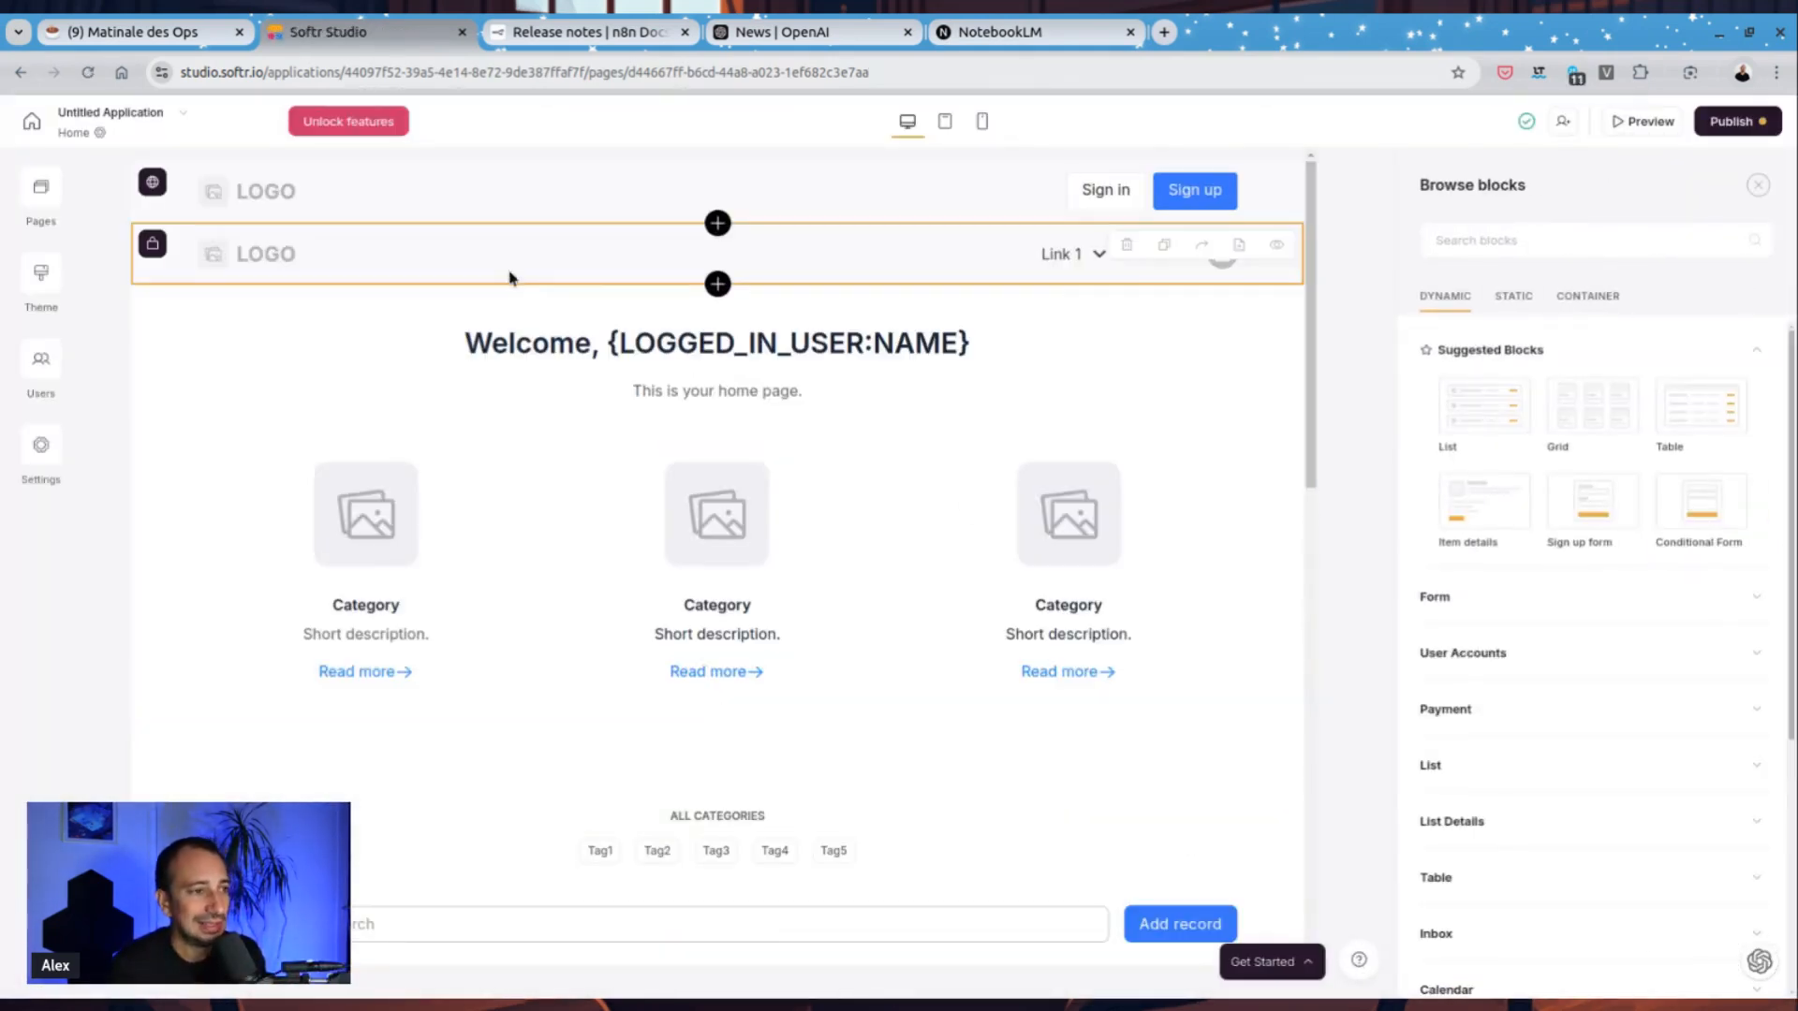
# Step: Look over the Home page and examine the {LOGGED_IN_USER:NAME} variable in the welcome feature grid's title
pyautogui.scroll(-2, 694, 469)
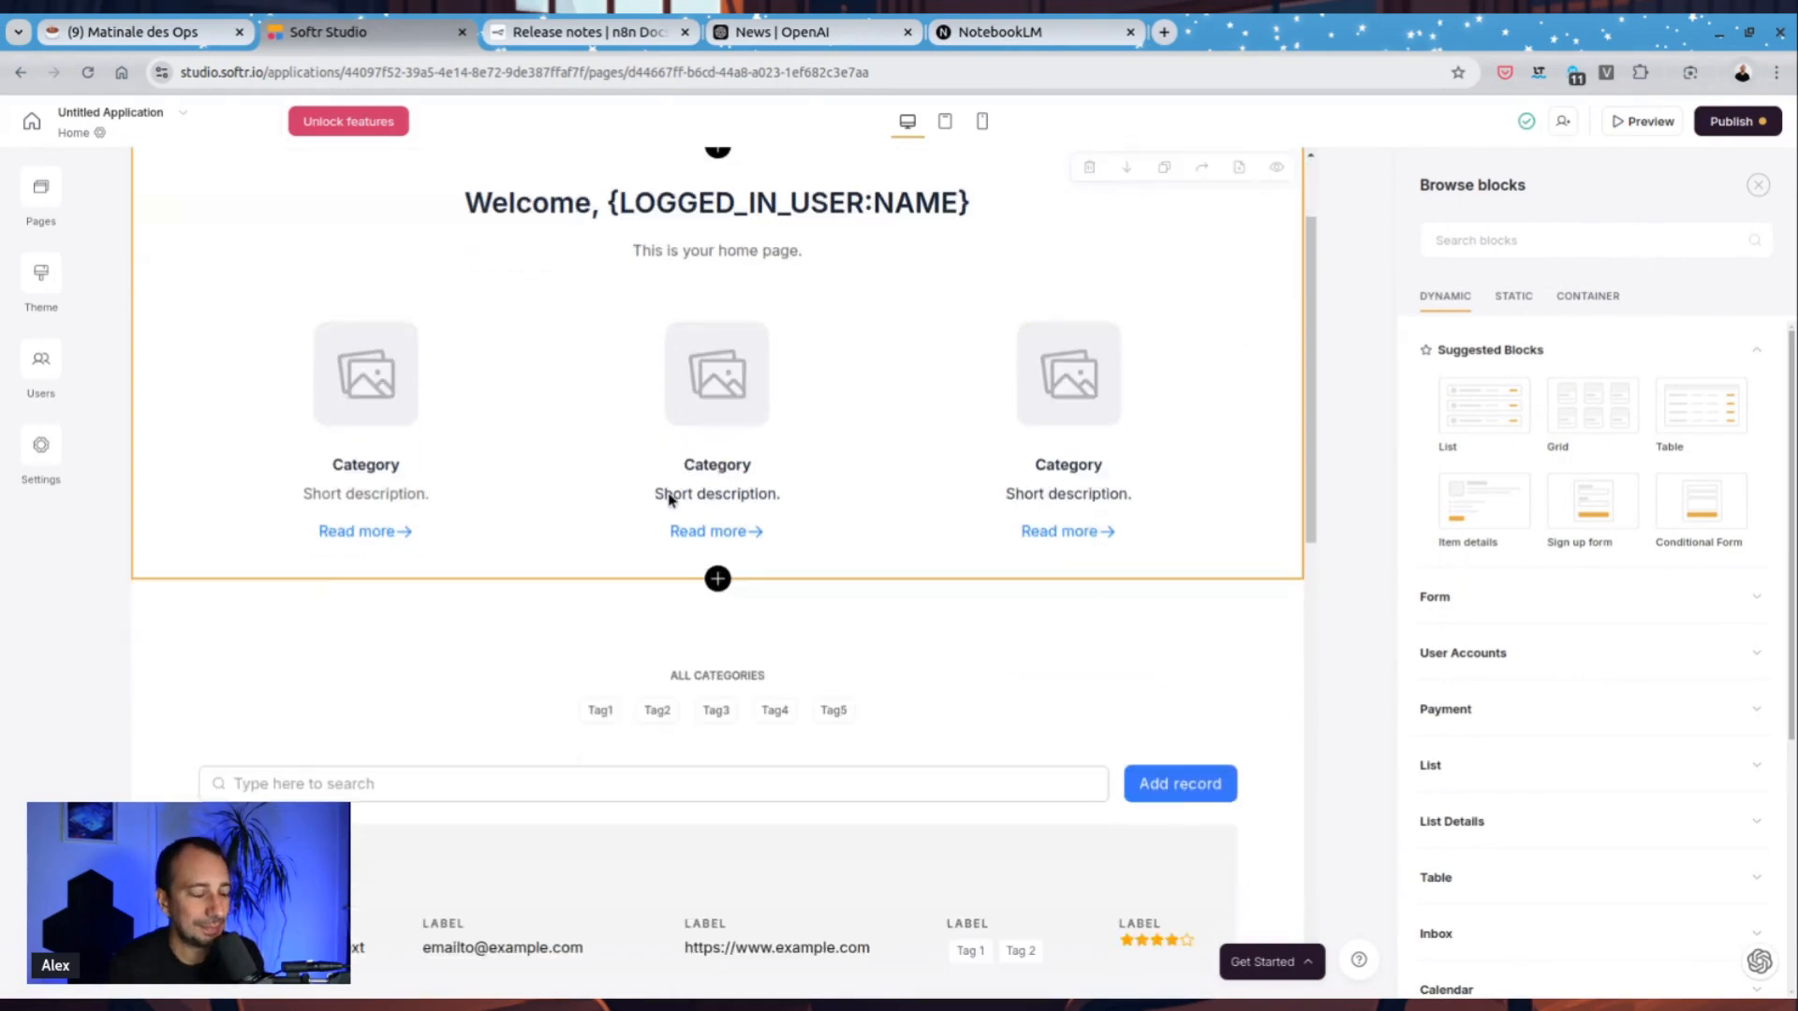
pyautogui.scroll(2, 849, 342)
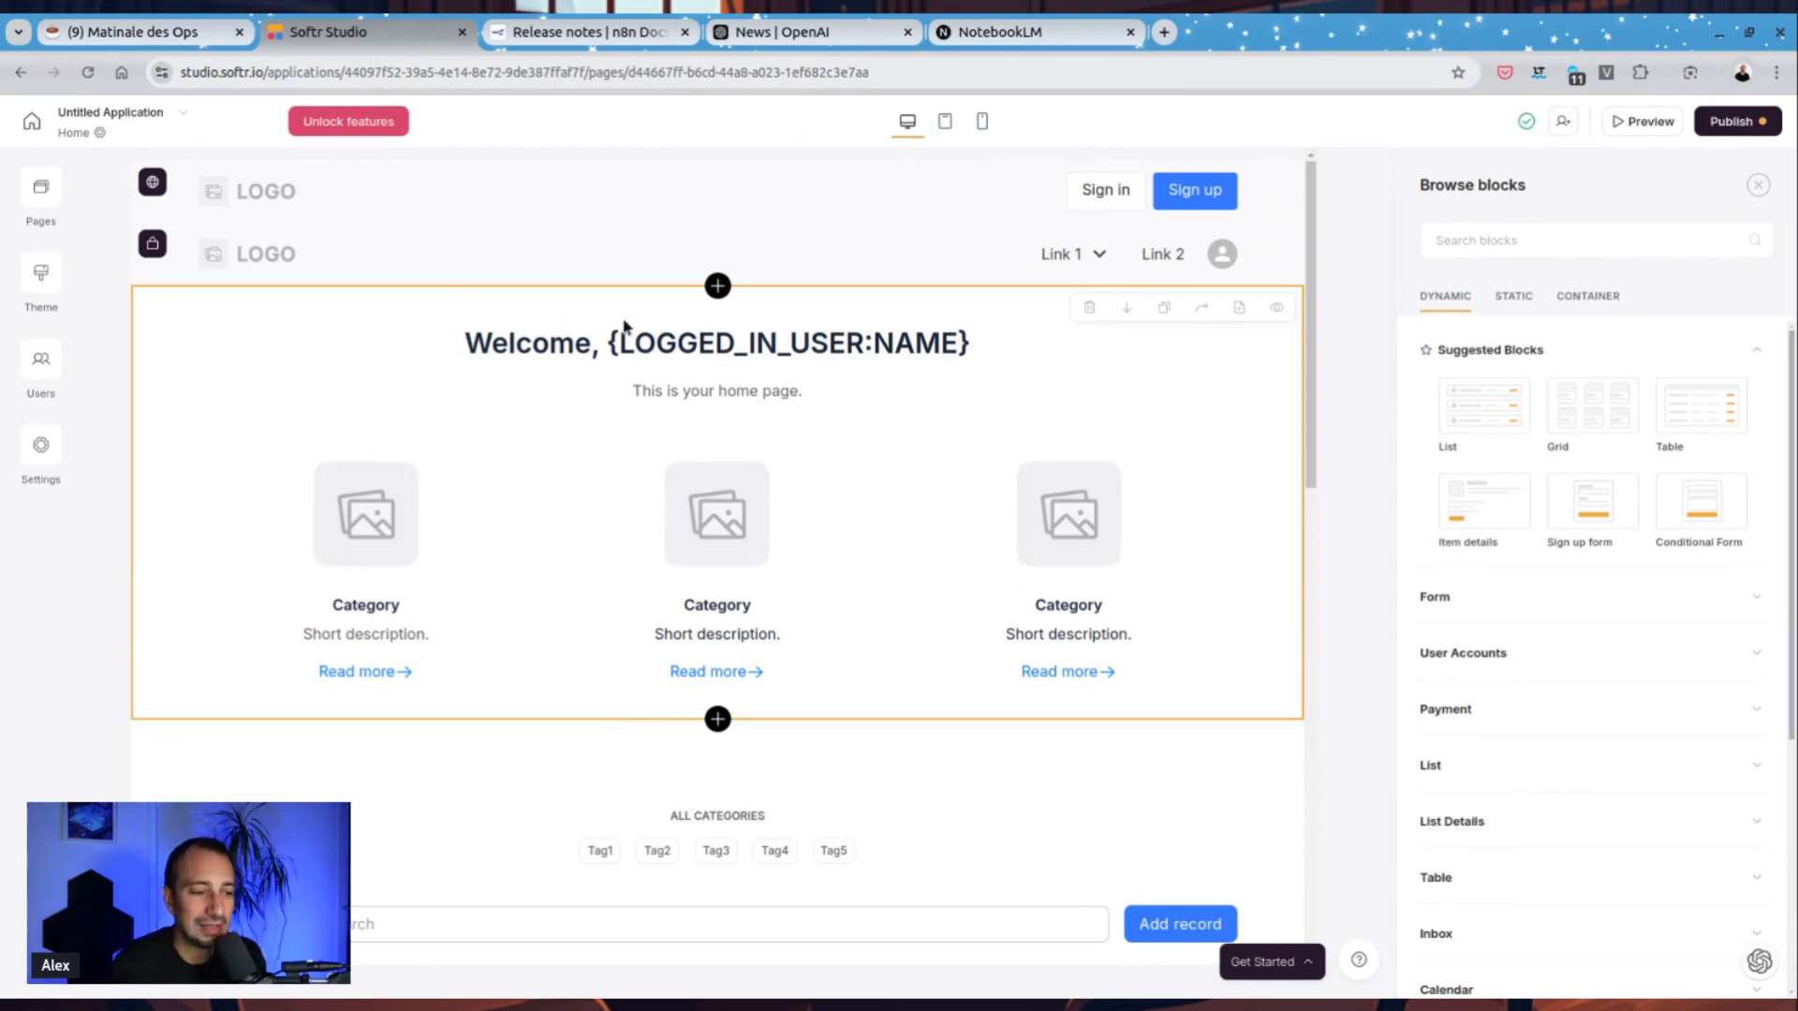
pyautogui.click(768, 385)
pyautogui.click(1677, 407)
pyautogui.moveTo(1648, 396); pyautogui.dragTo(1490, 394)
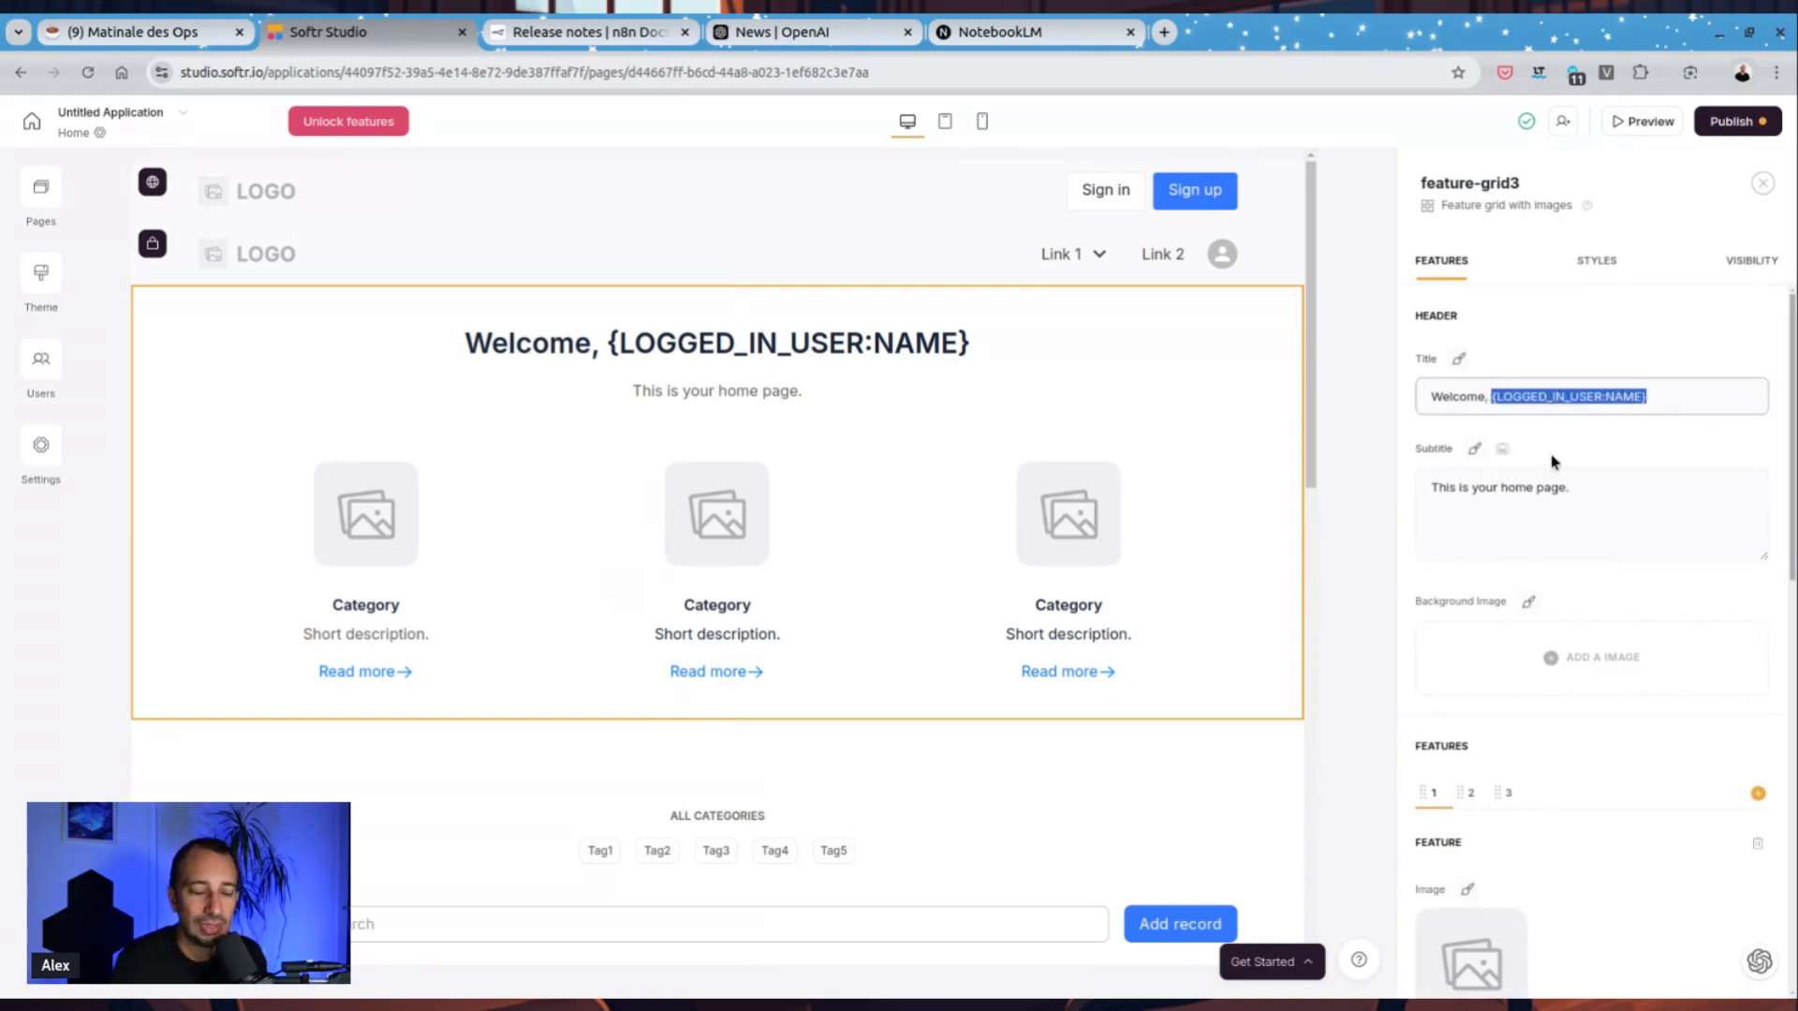
pyautogui.click(1639, 398)
pyautogui.keyDown('shift'); pyautogui.click(1493, 400); pyautogui.keyUp('shift')
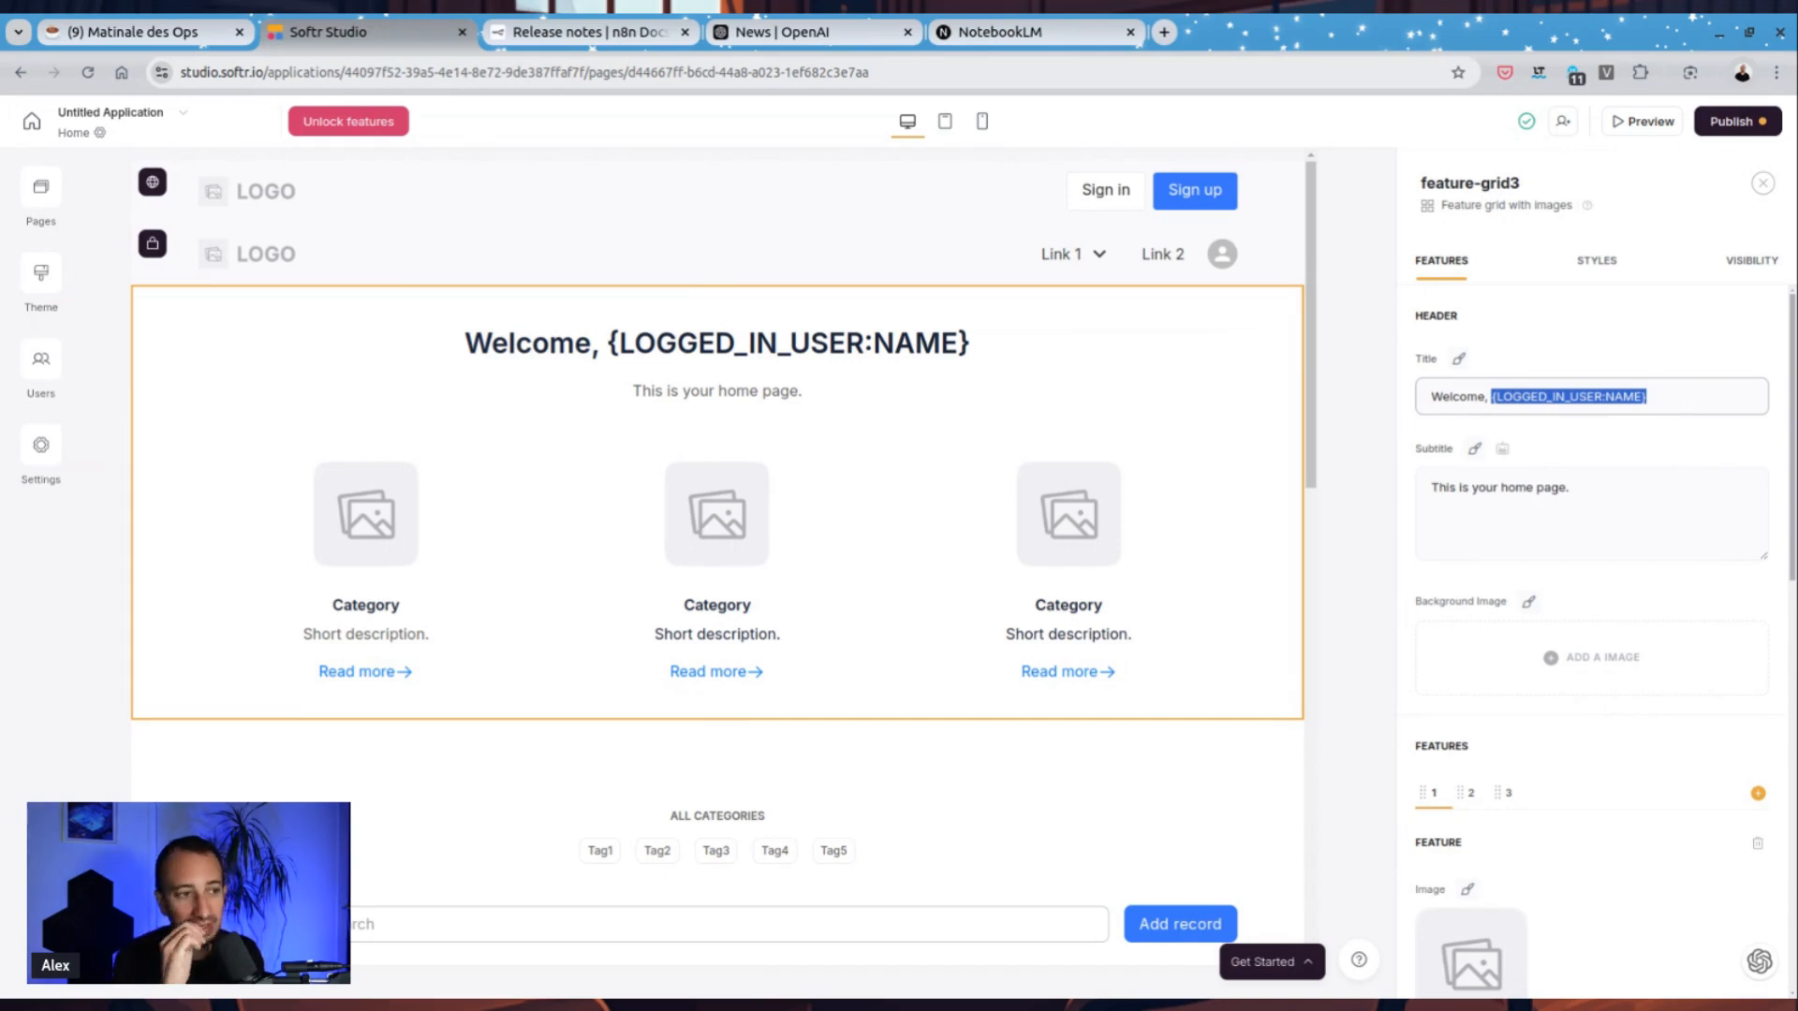
pyautogui.click(1648, 405)
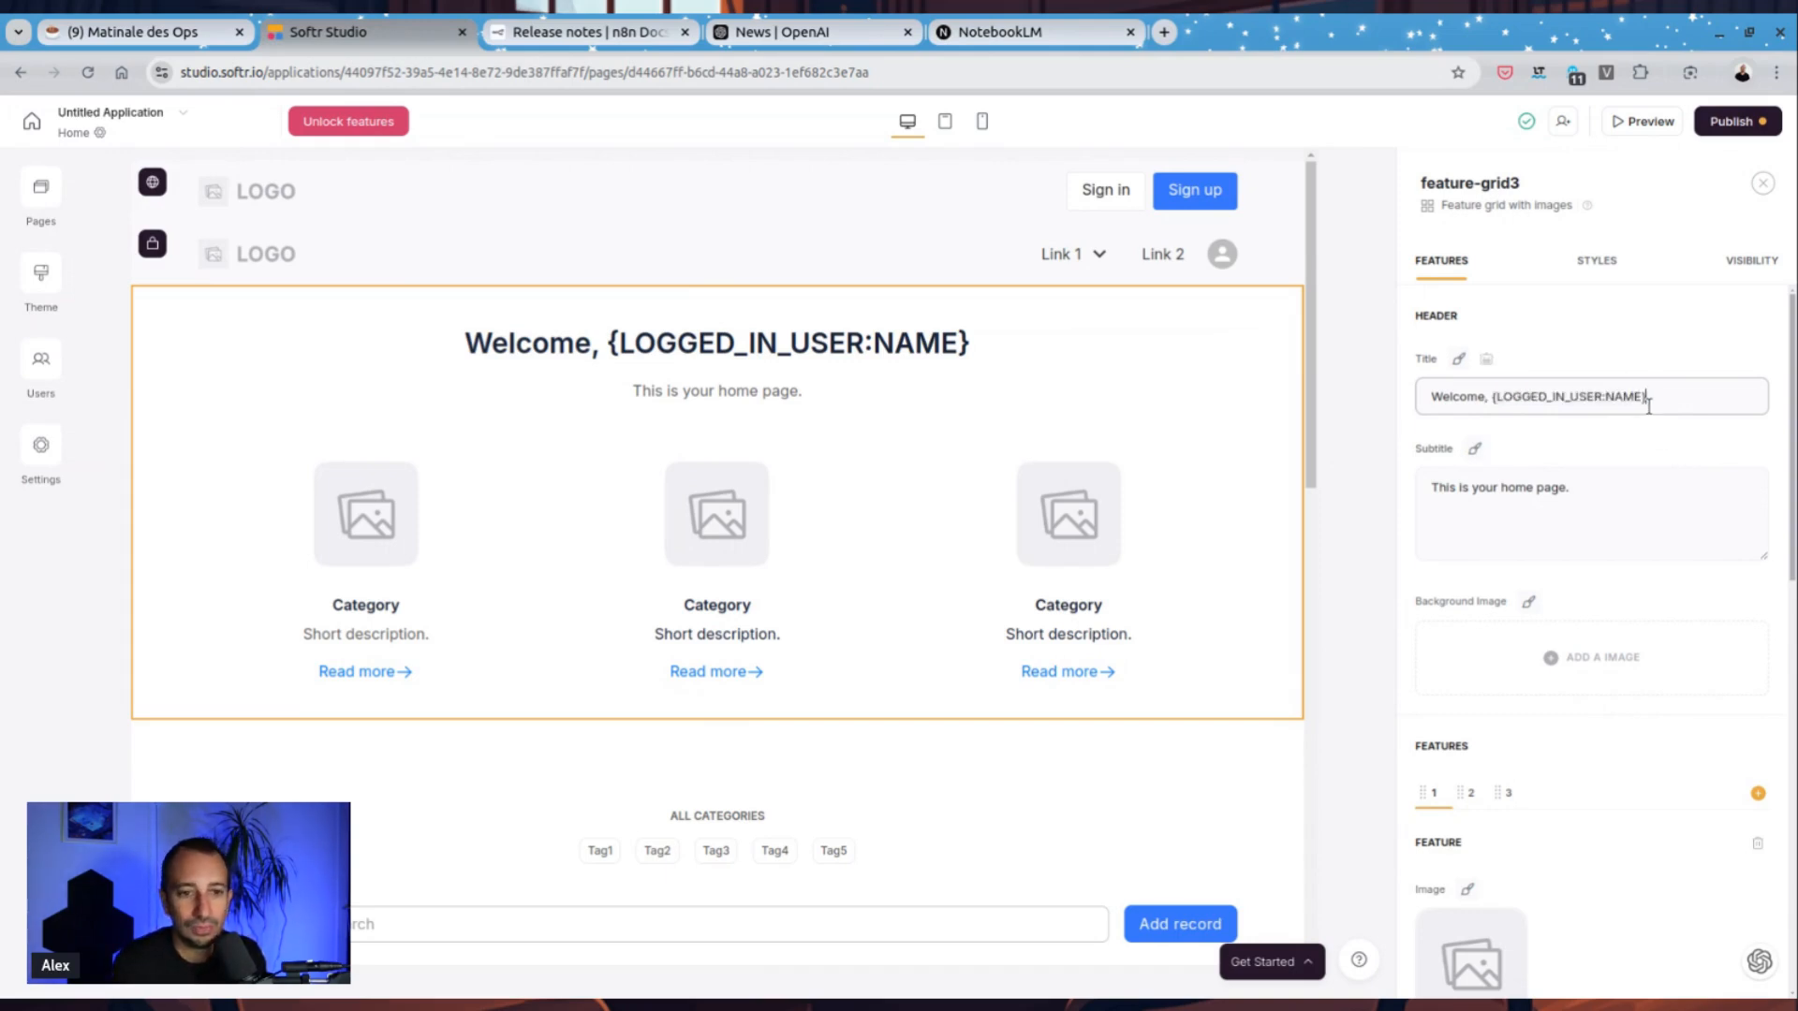
pyautogui.moveTo(1695, 404); pyautogui.dragTo(1489, 400)
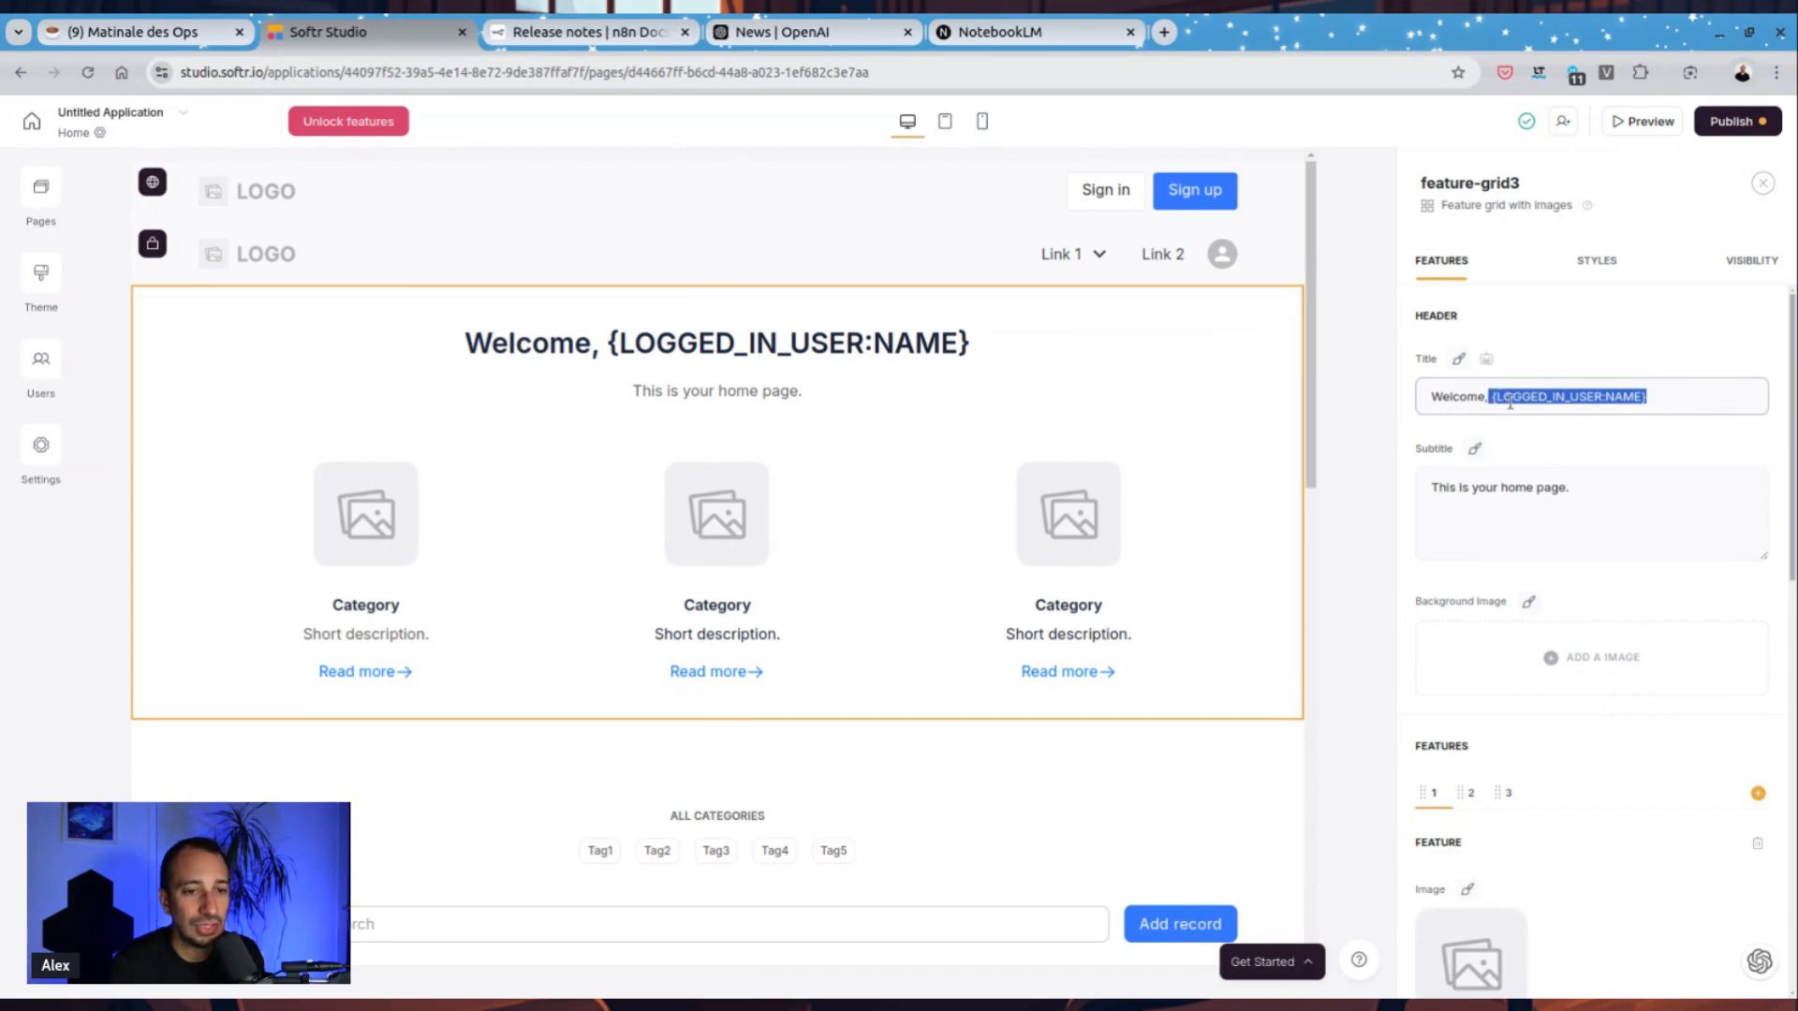
pyautogui.click(1638, 394)
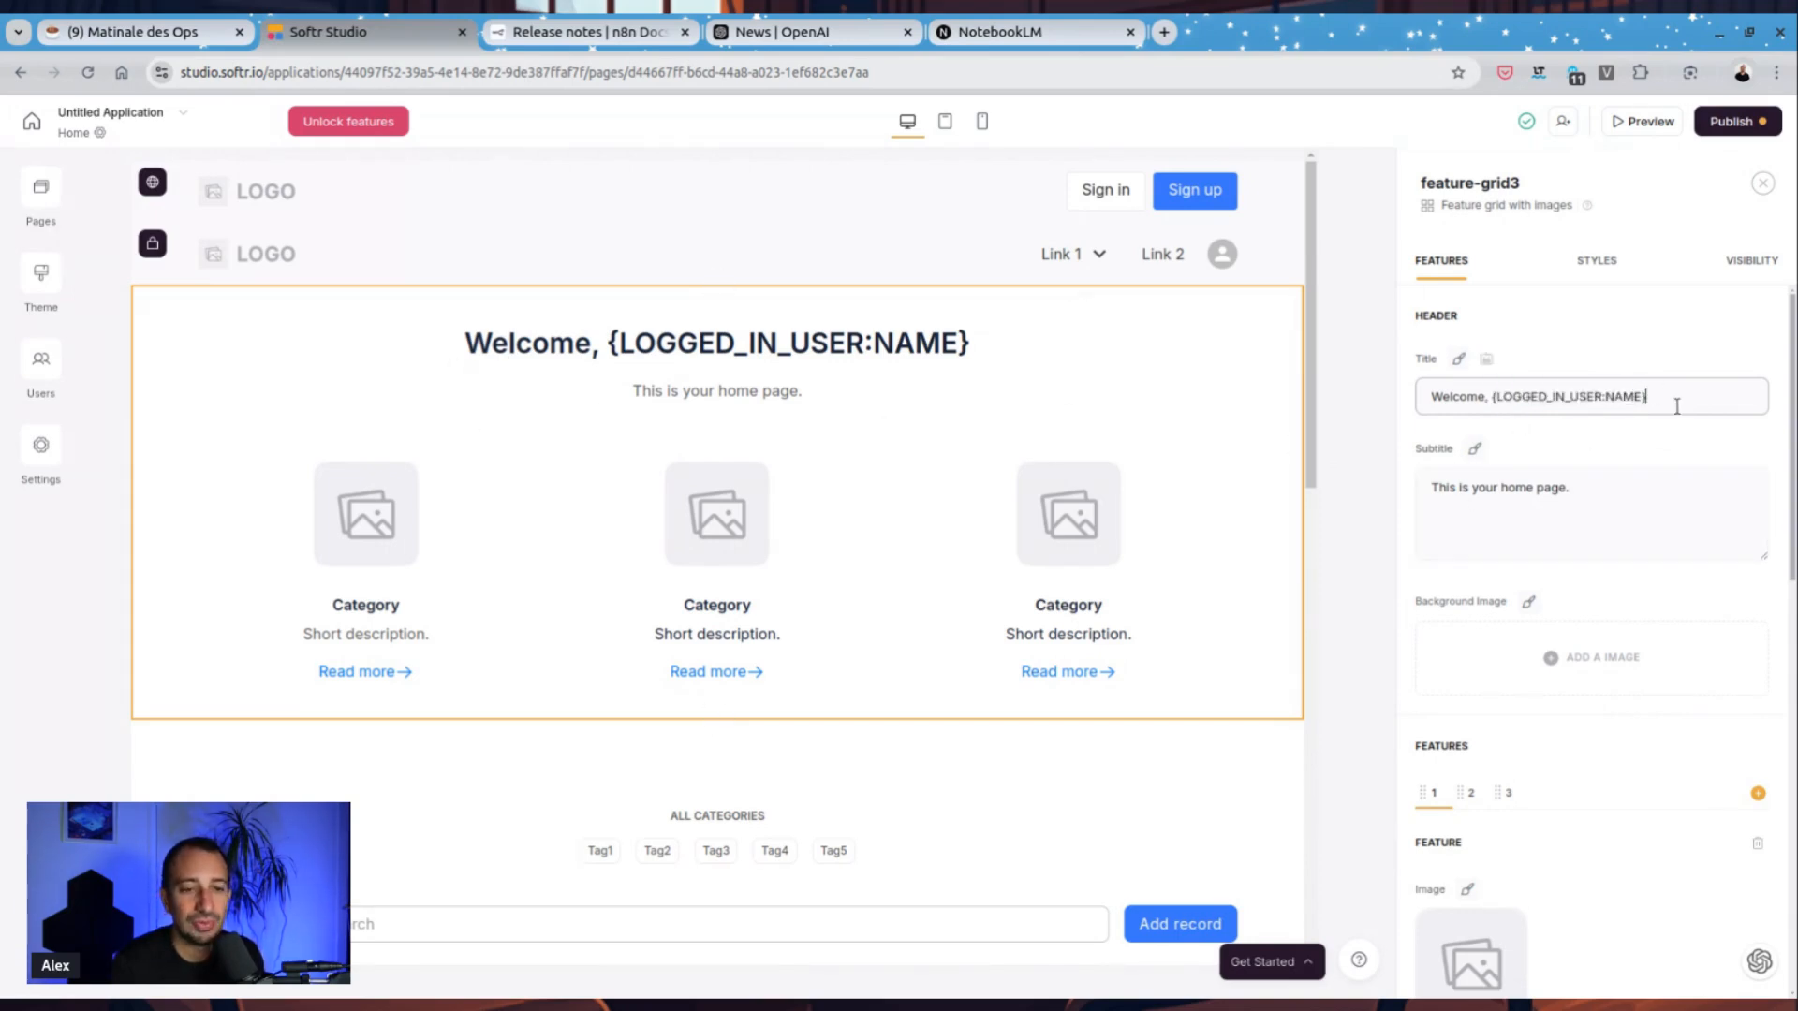
pyautogui.moveTo(1676, 405); pyautogui.dragTo(1489, 395)
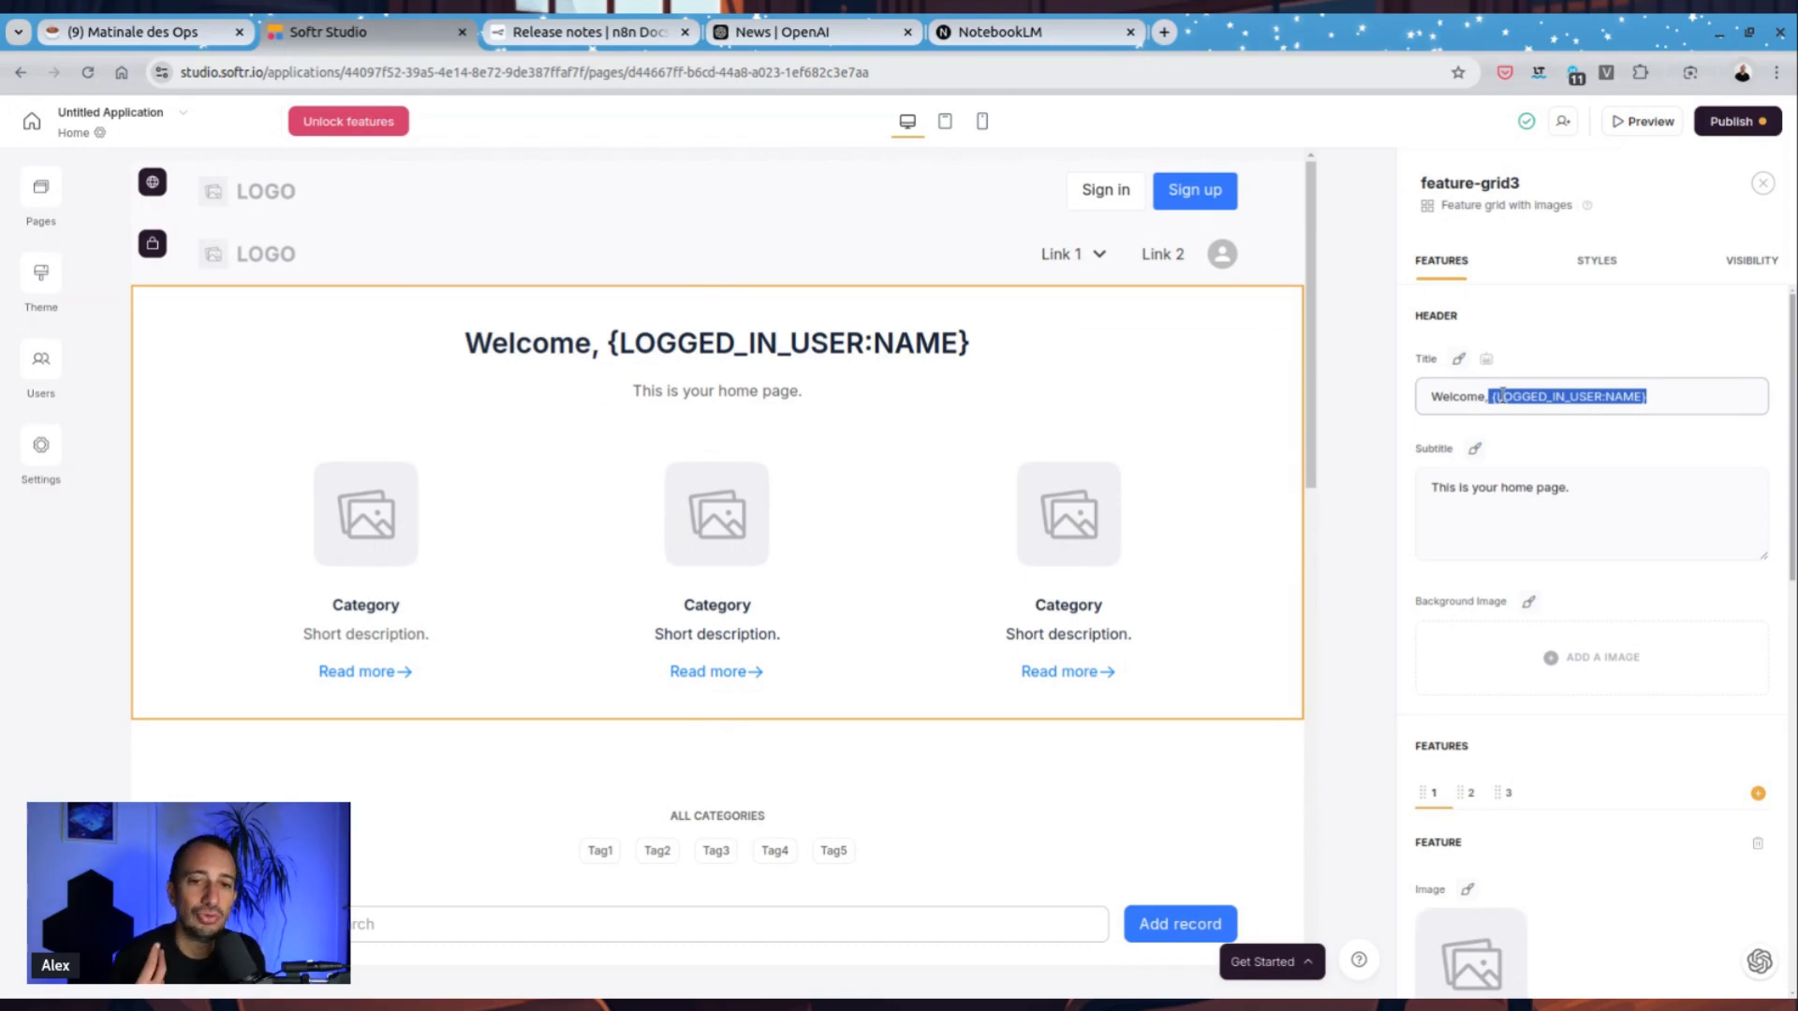
pyautogui.click(1673, 427)
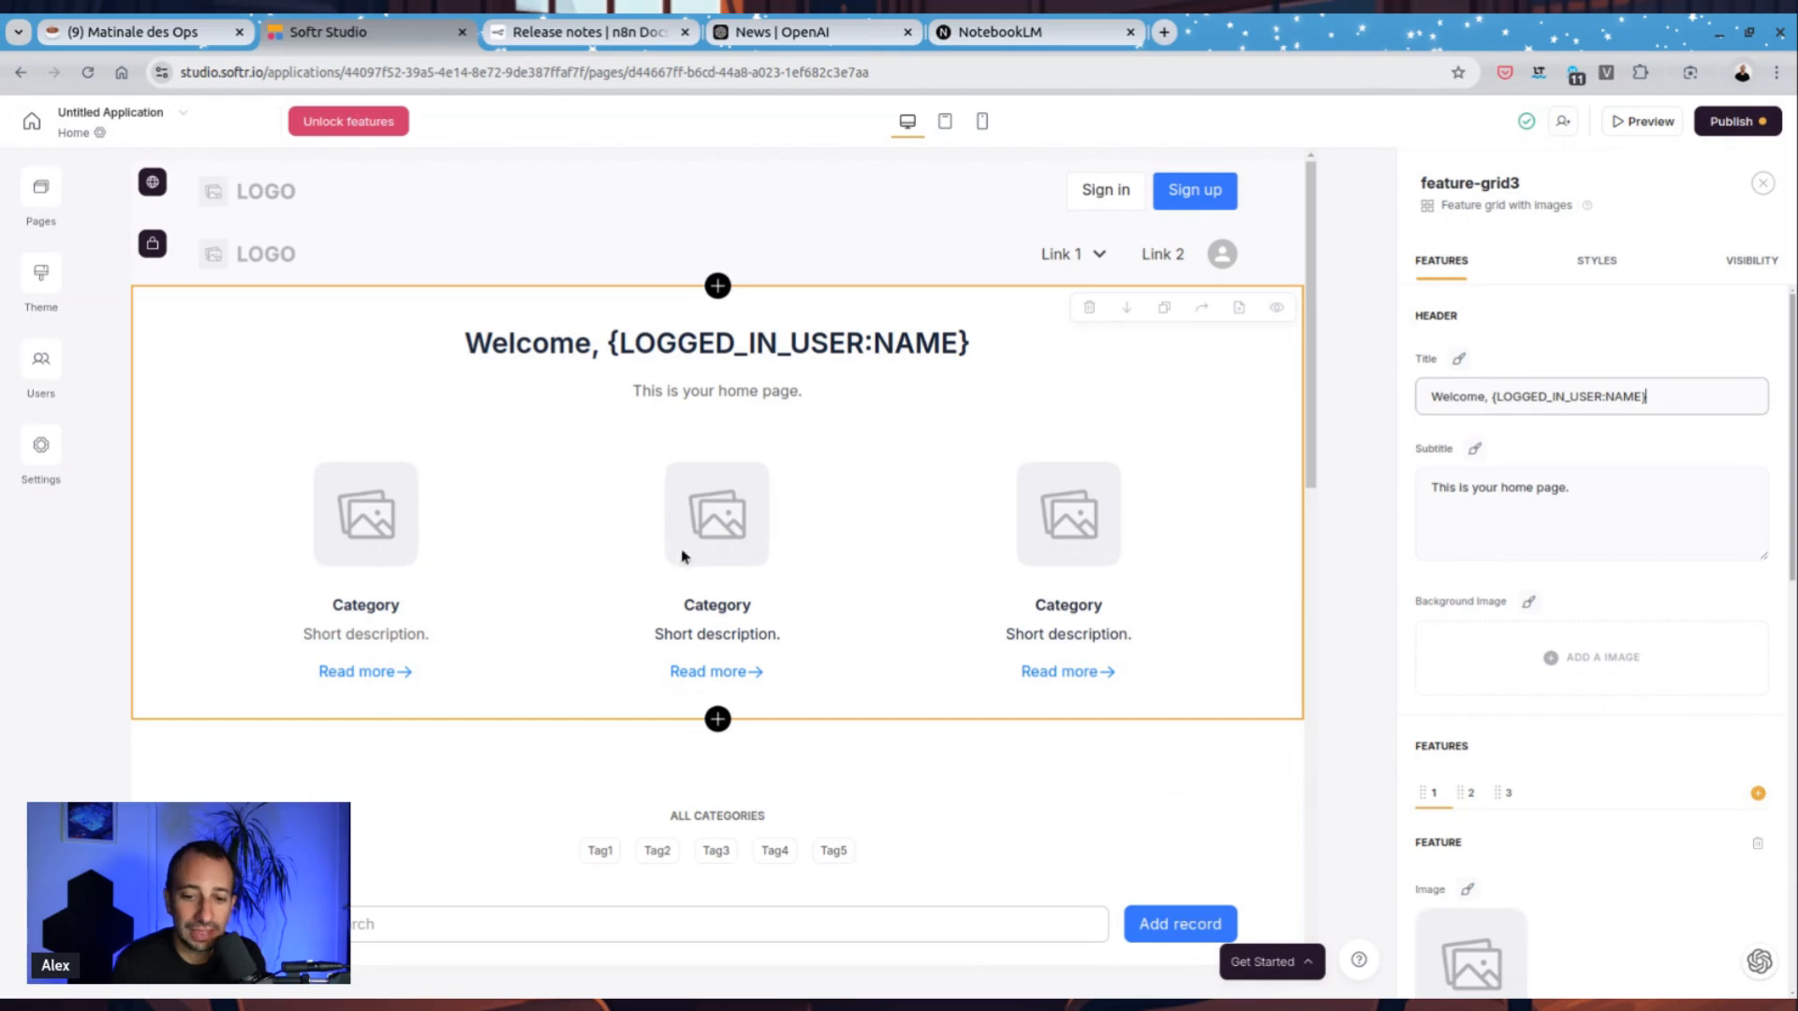
pyautogui.scroll(-1, 688, 596)
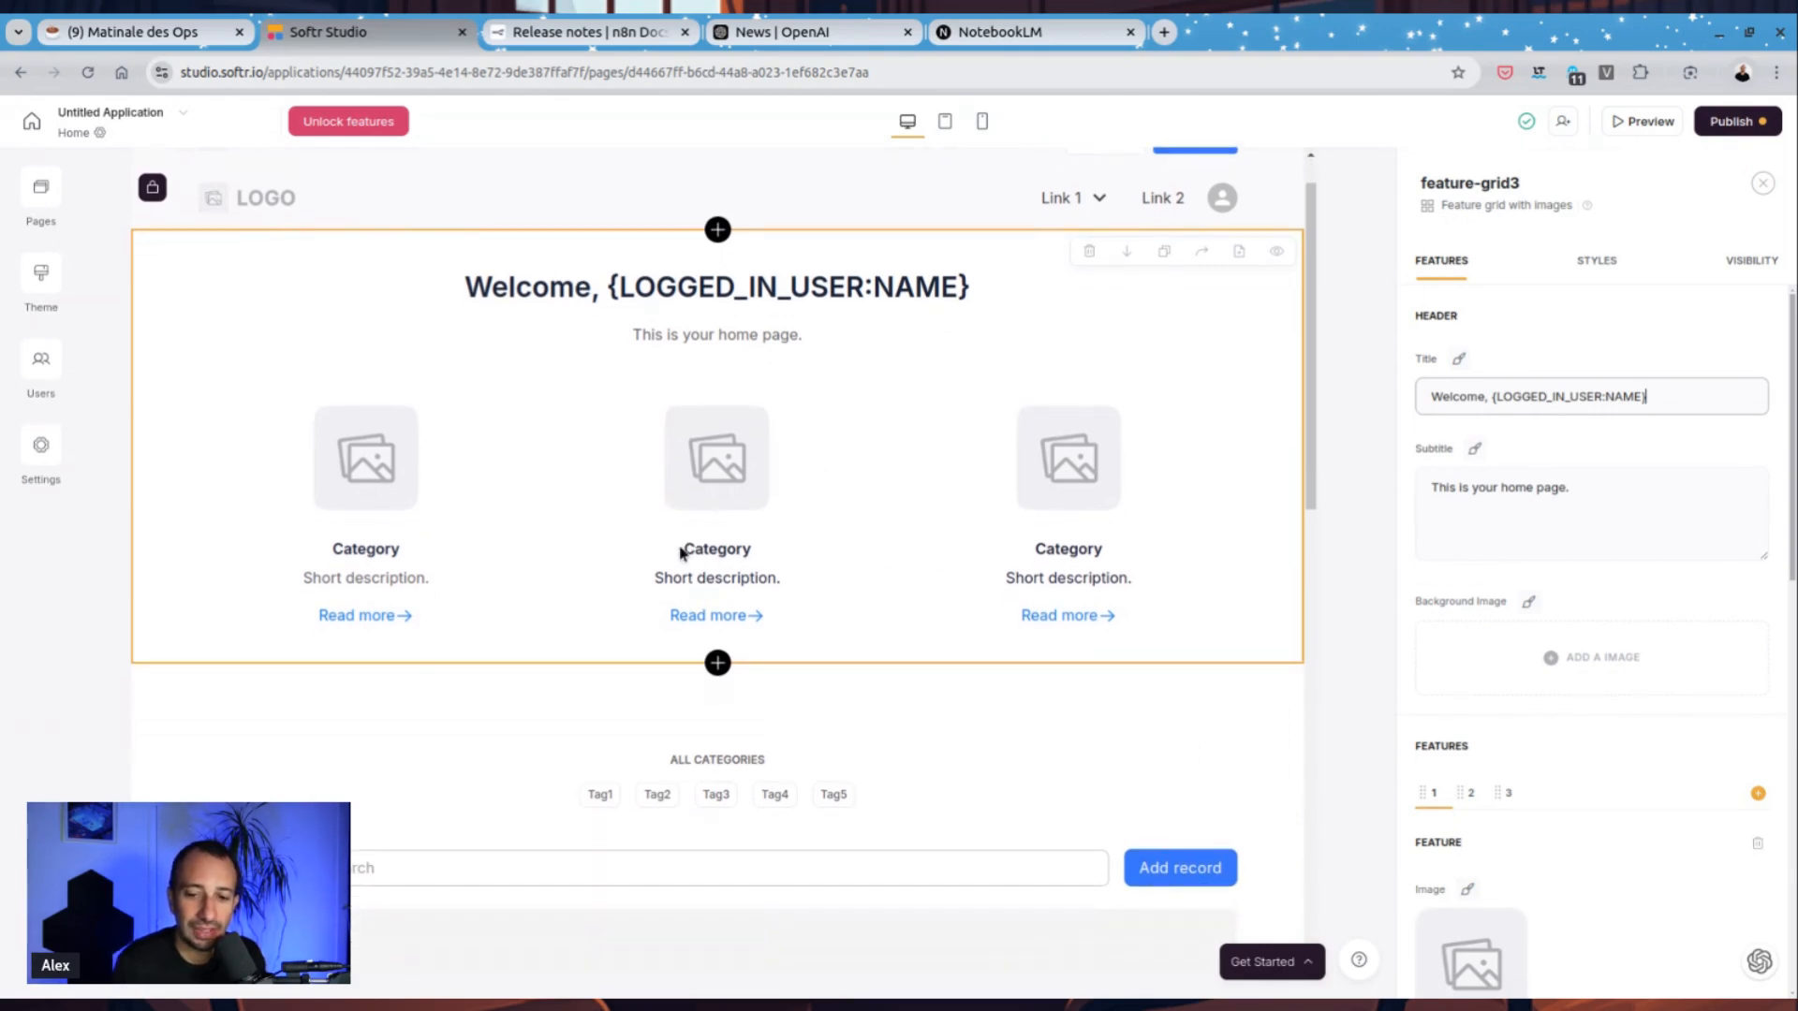
pyautogui.scroll(1, 680, 552)
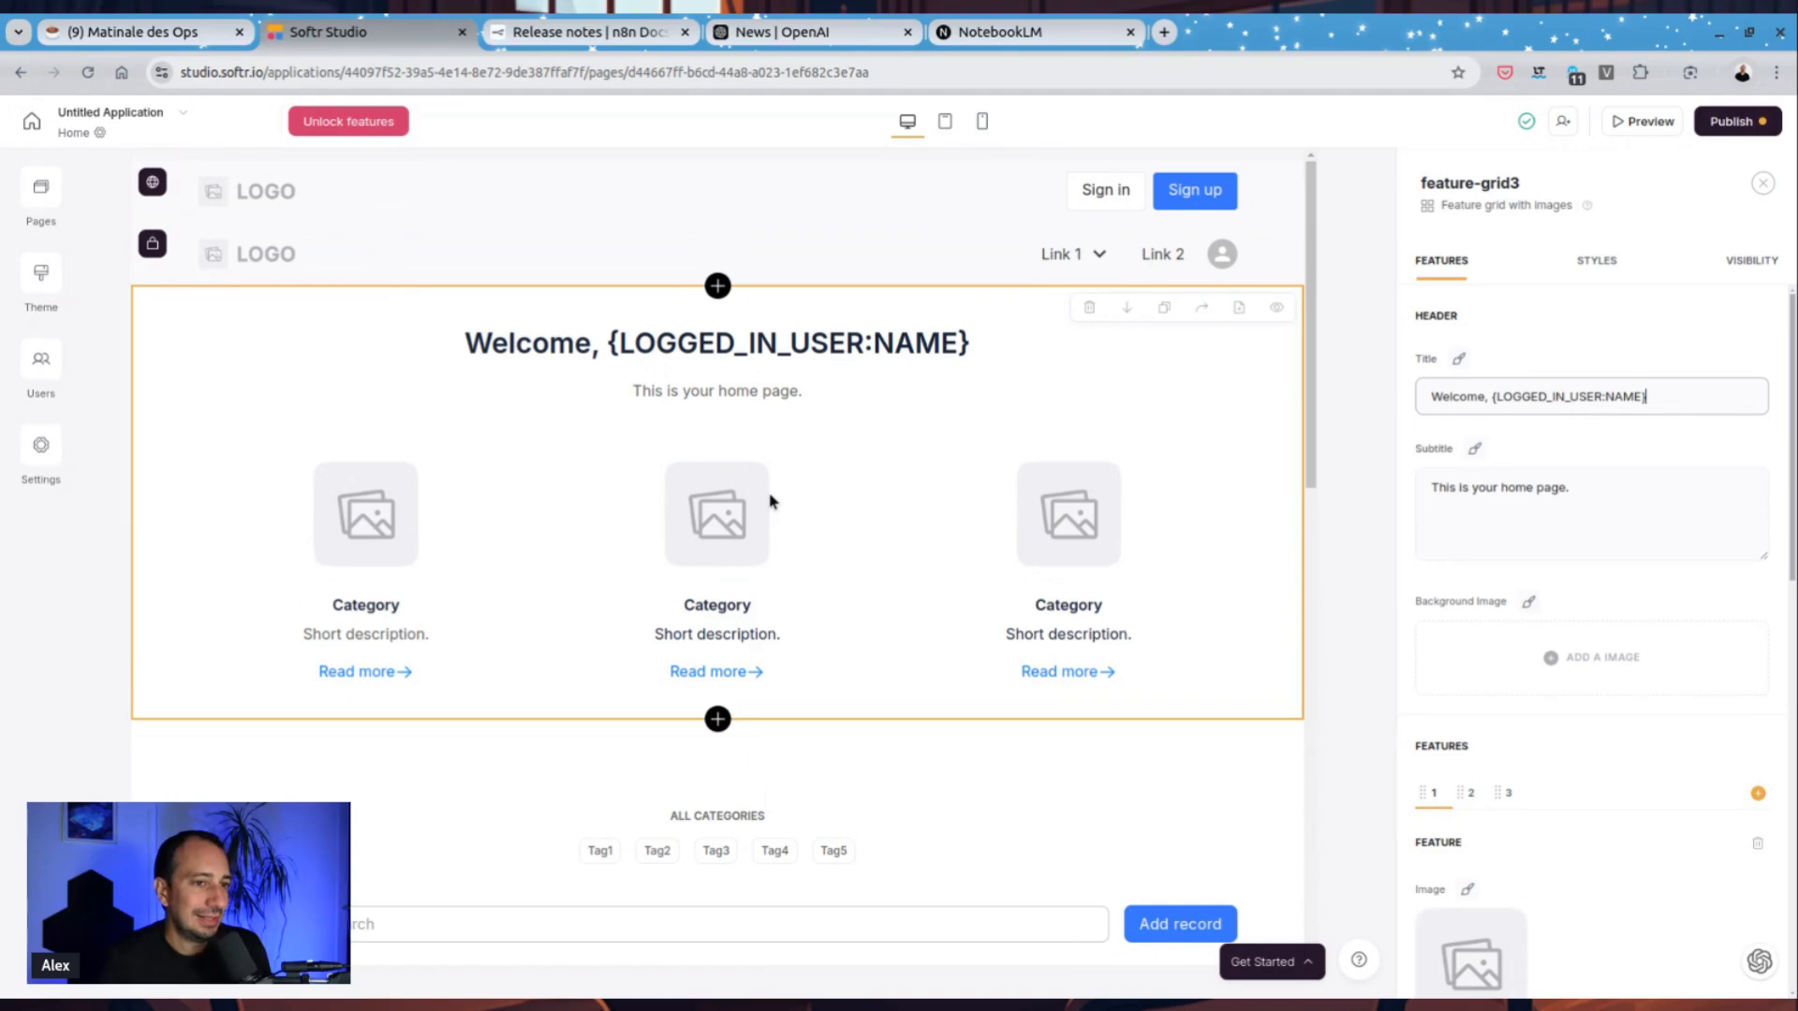
# Step: Delete the welcome feature grid and the record list block with its categories from the Home page
pyautogui.click(1088, 307)
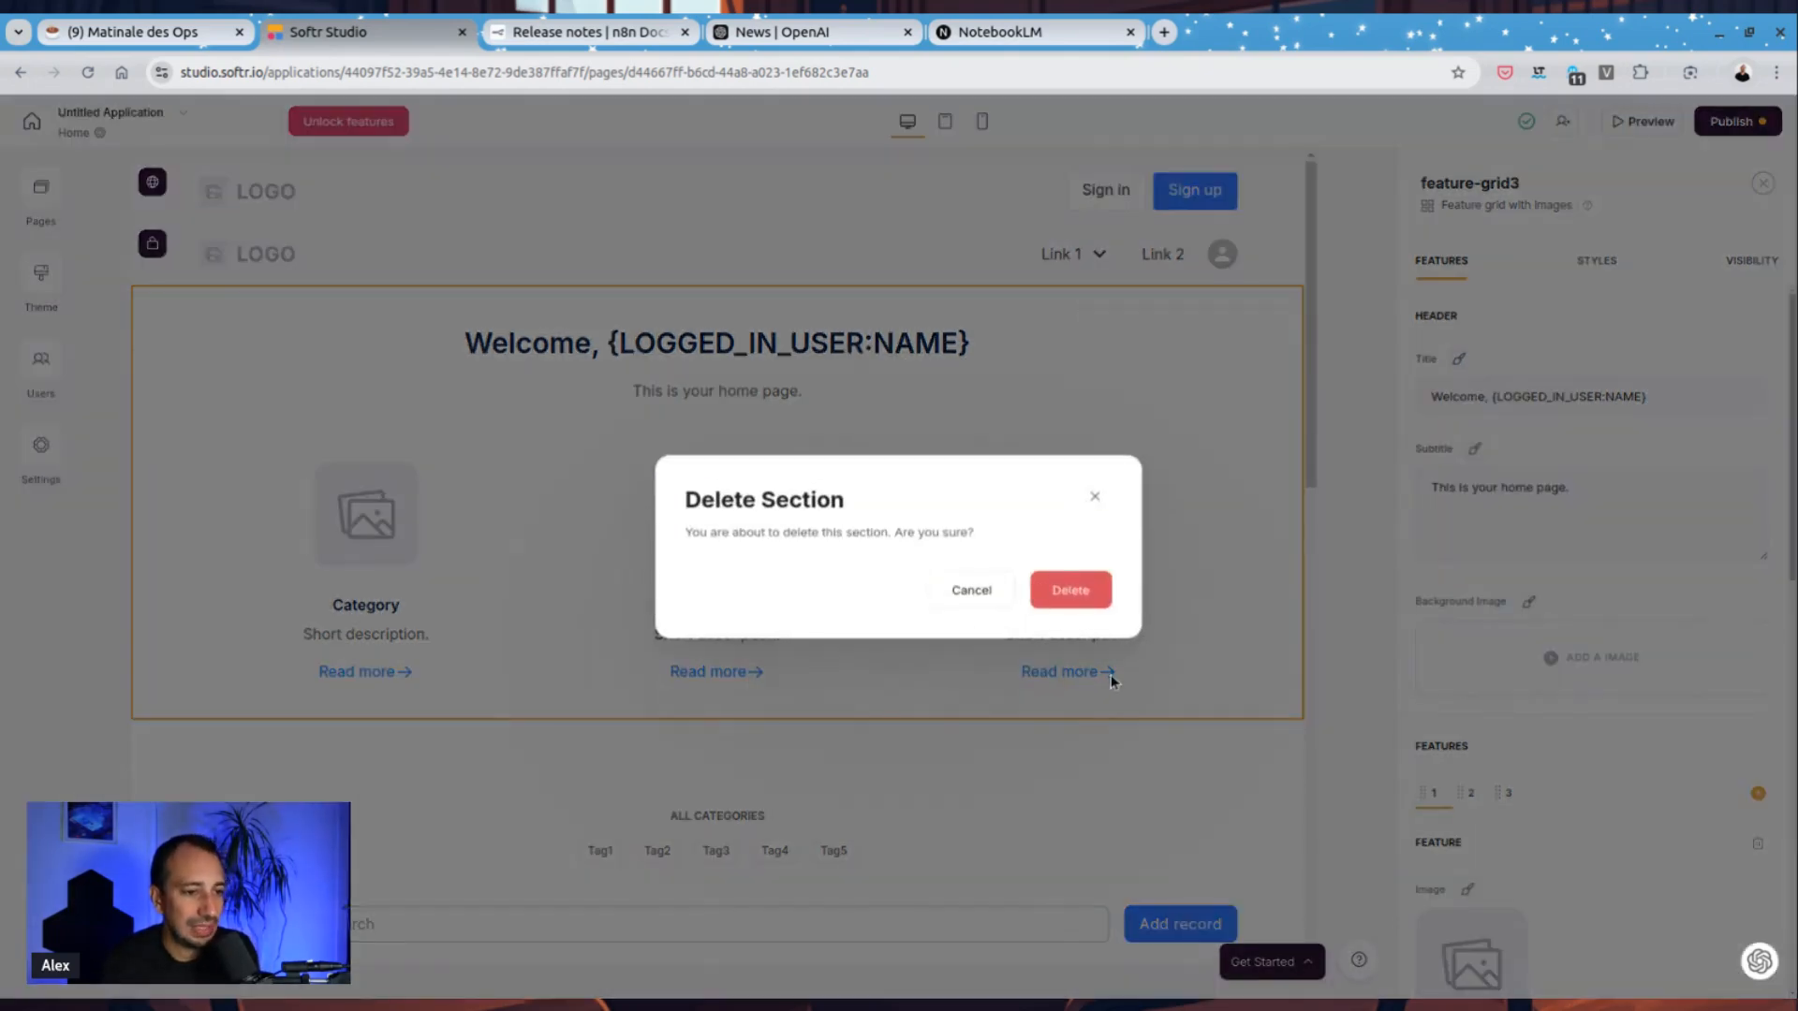
pyautogui.click(1073, 590)
pyautogui.click(1332, 311)
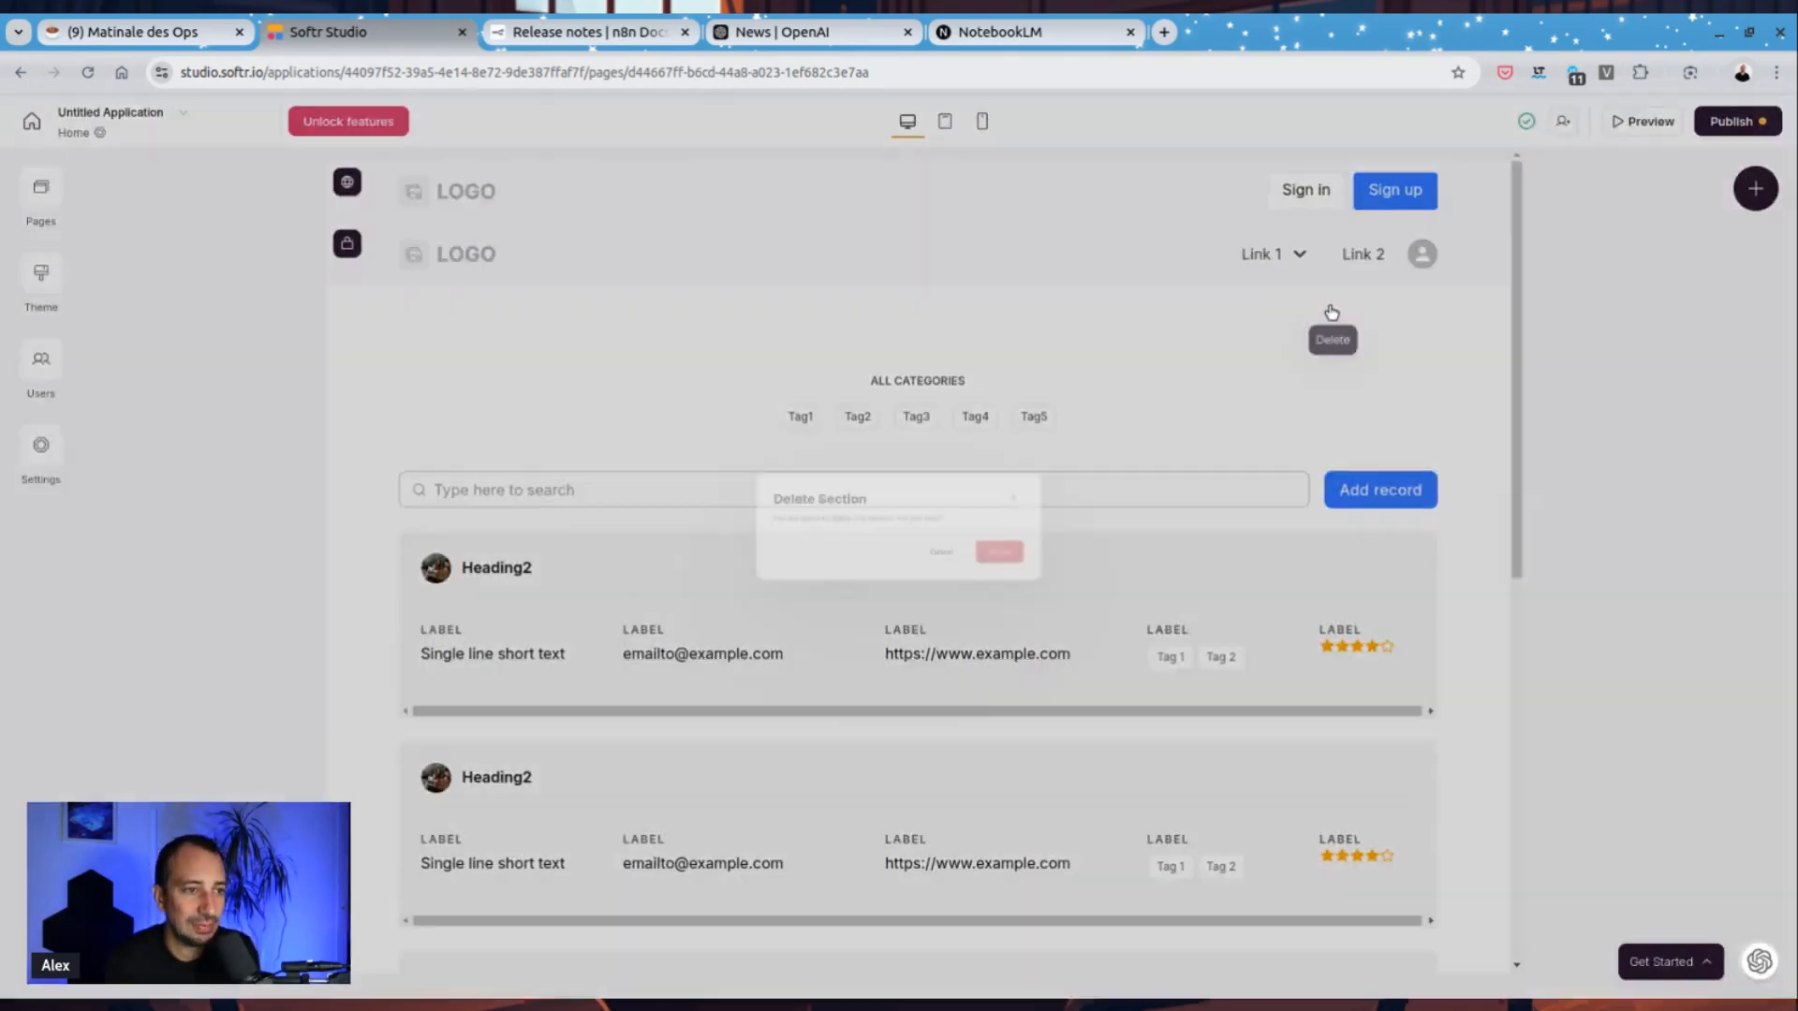
pyautogui.click(1079, 592)
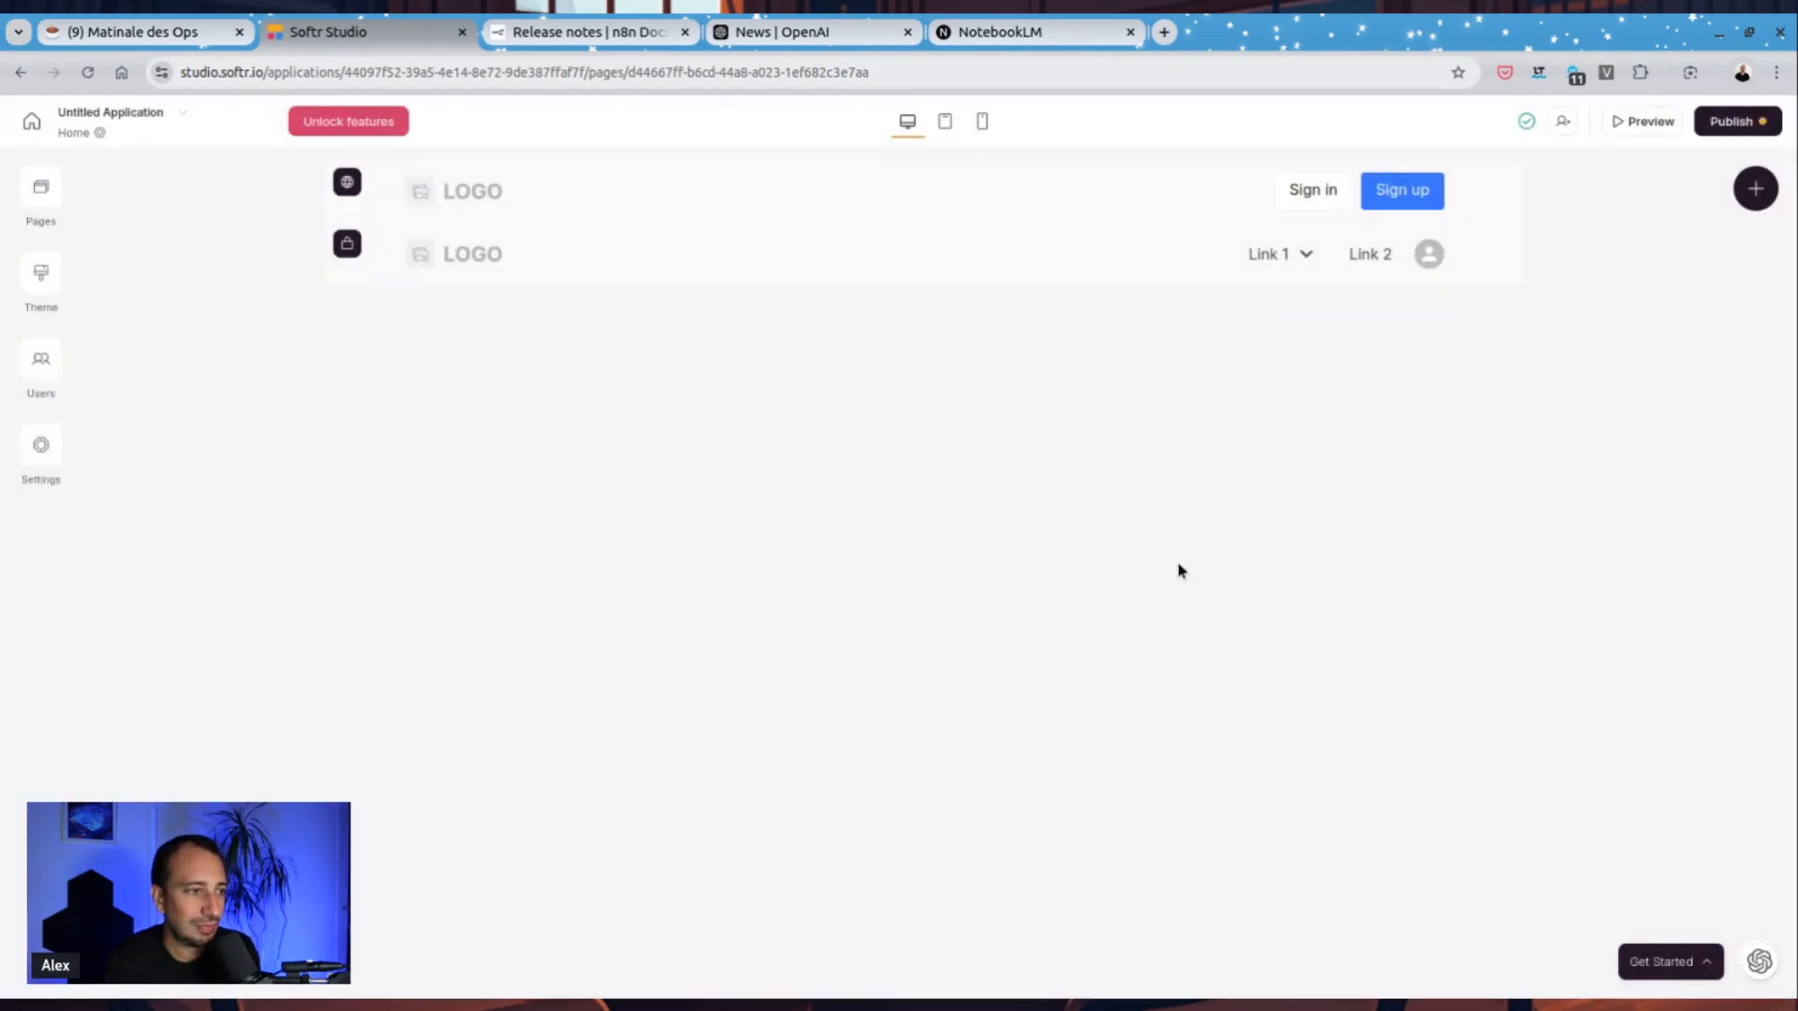
# Step: Try out the static Hero with video block below the page headers, and delete it from the page
pyautogui.click(925, 289)
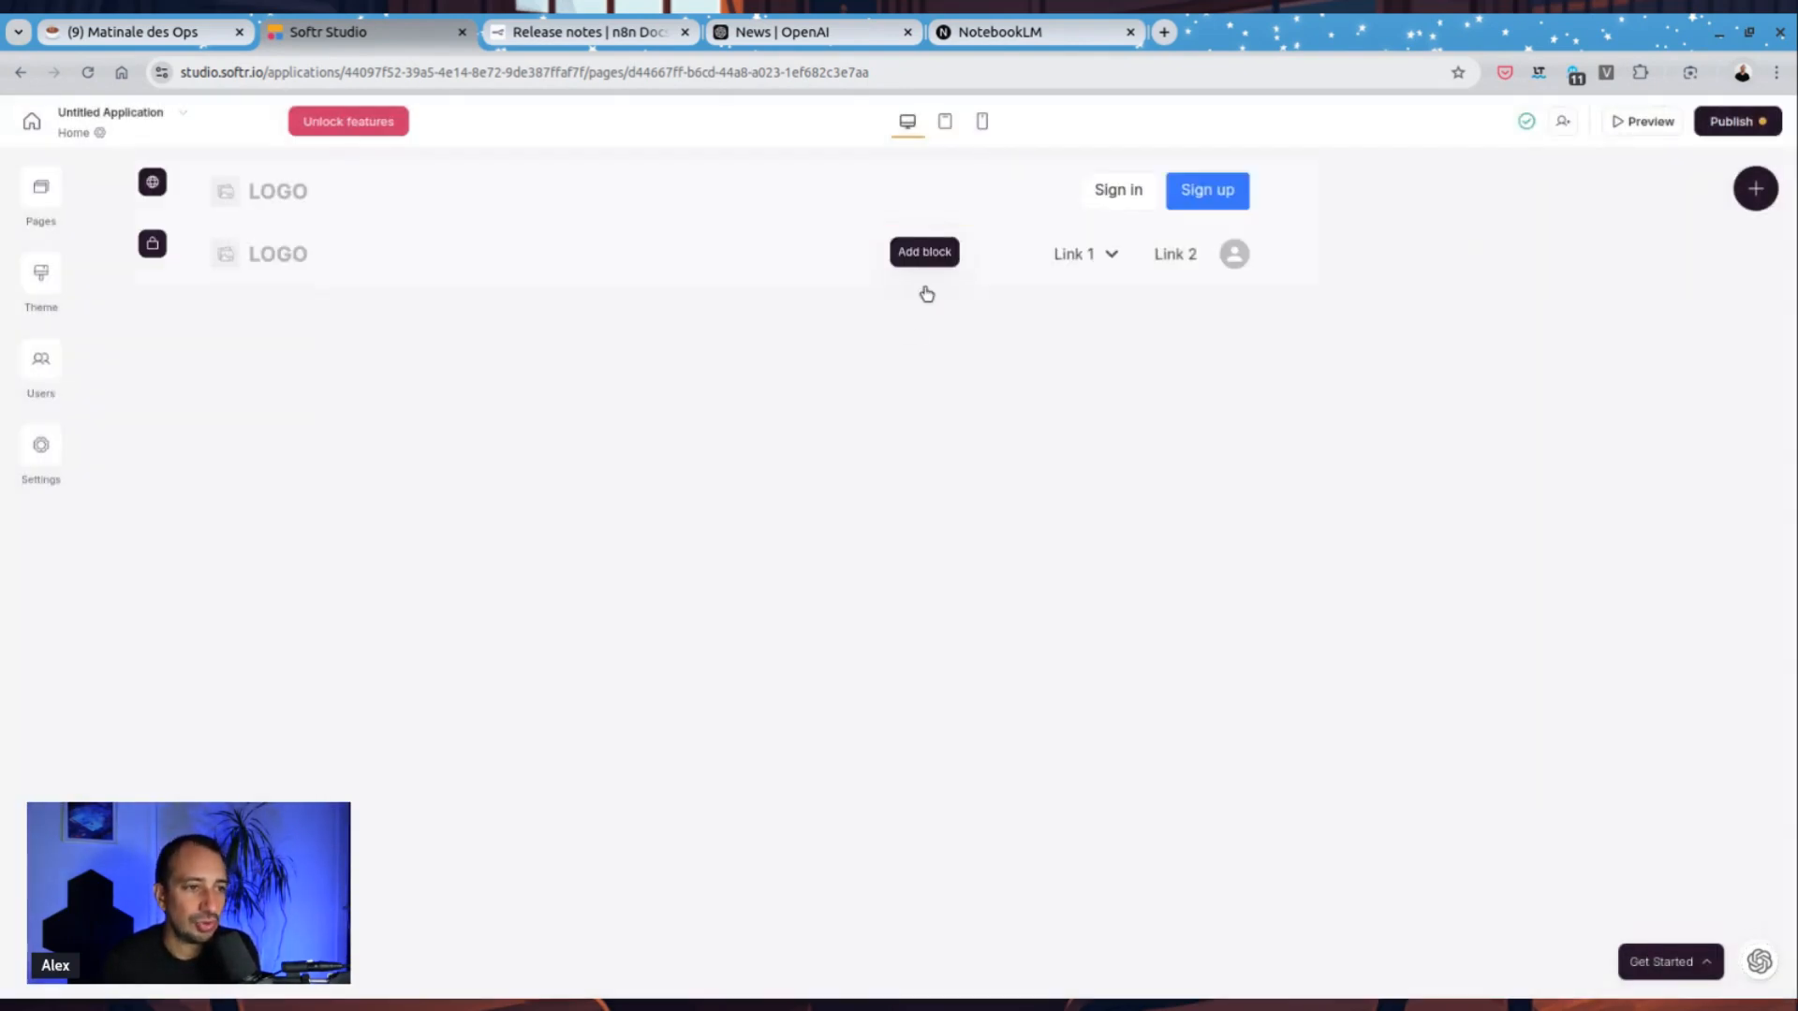
pyautogui.scroll(-4, 1717, 761)
pyautogui.scroll(4, 1647, 679)
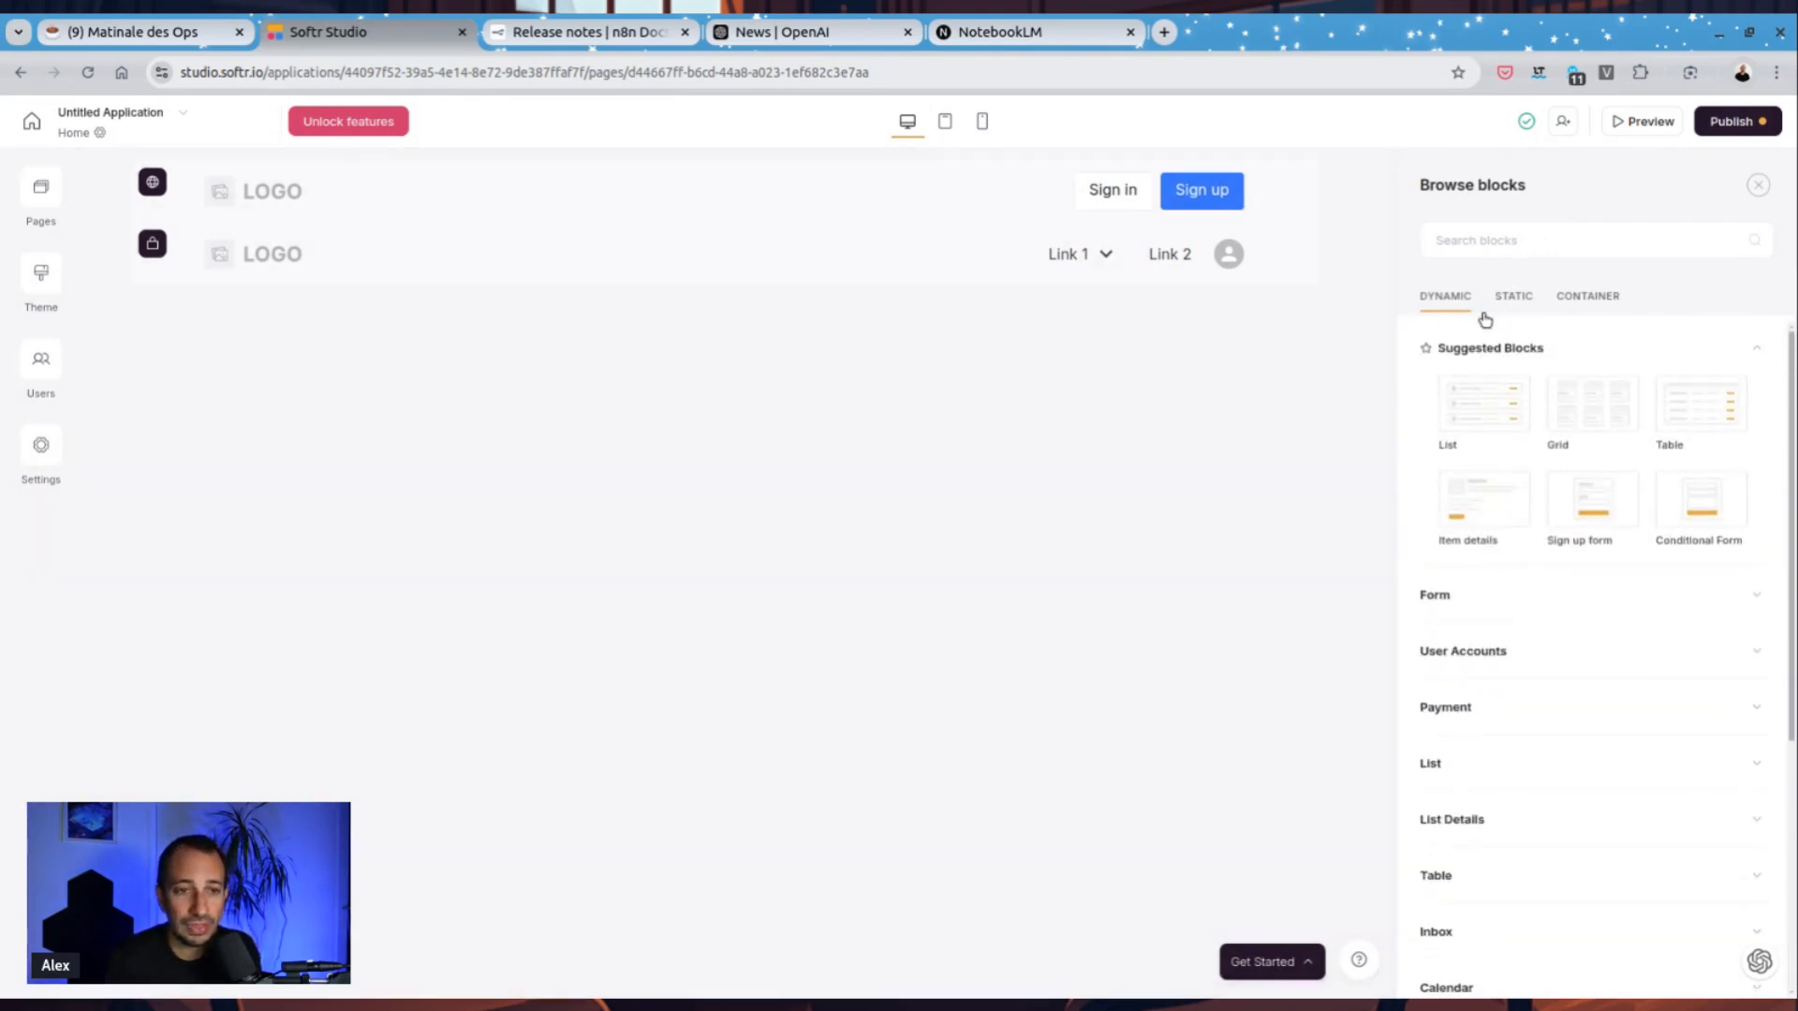
pyautogui.click(1507, 300)
pyautogui.click(1475, 401)
pyautogui.moveTo(1510, 494)
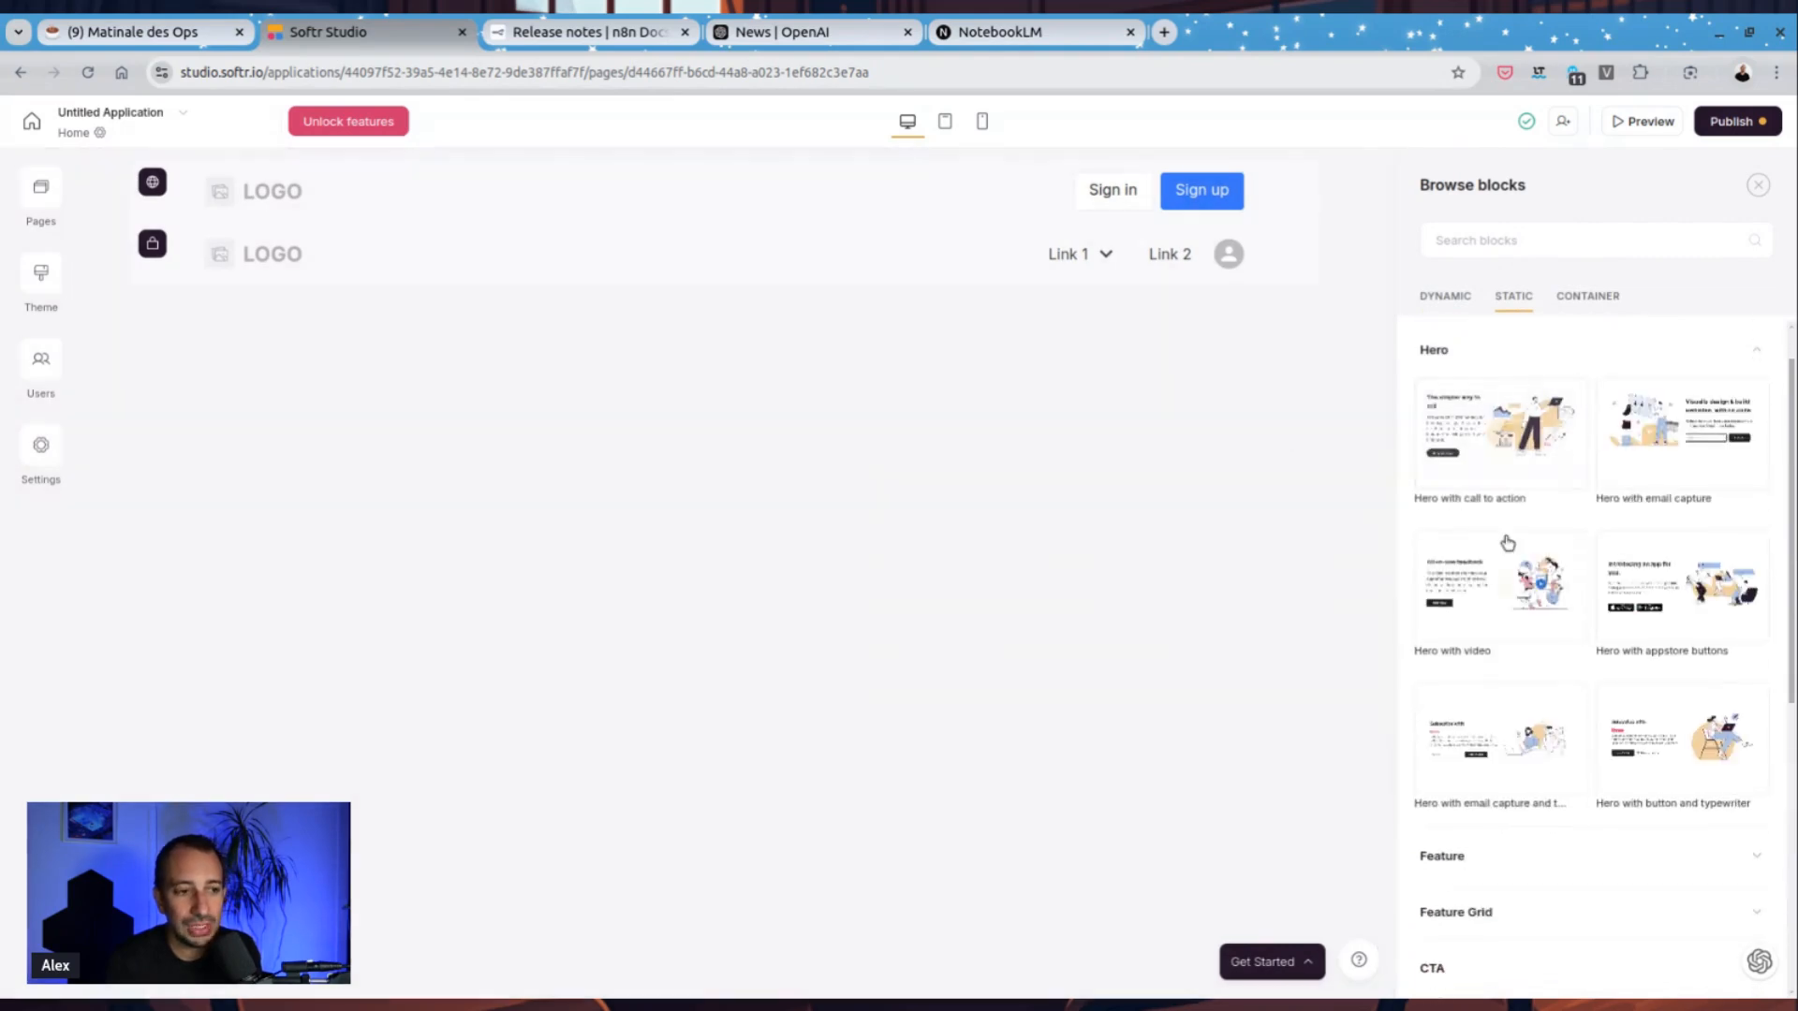
pyautogui.moveTo(1522, 609)
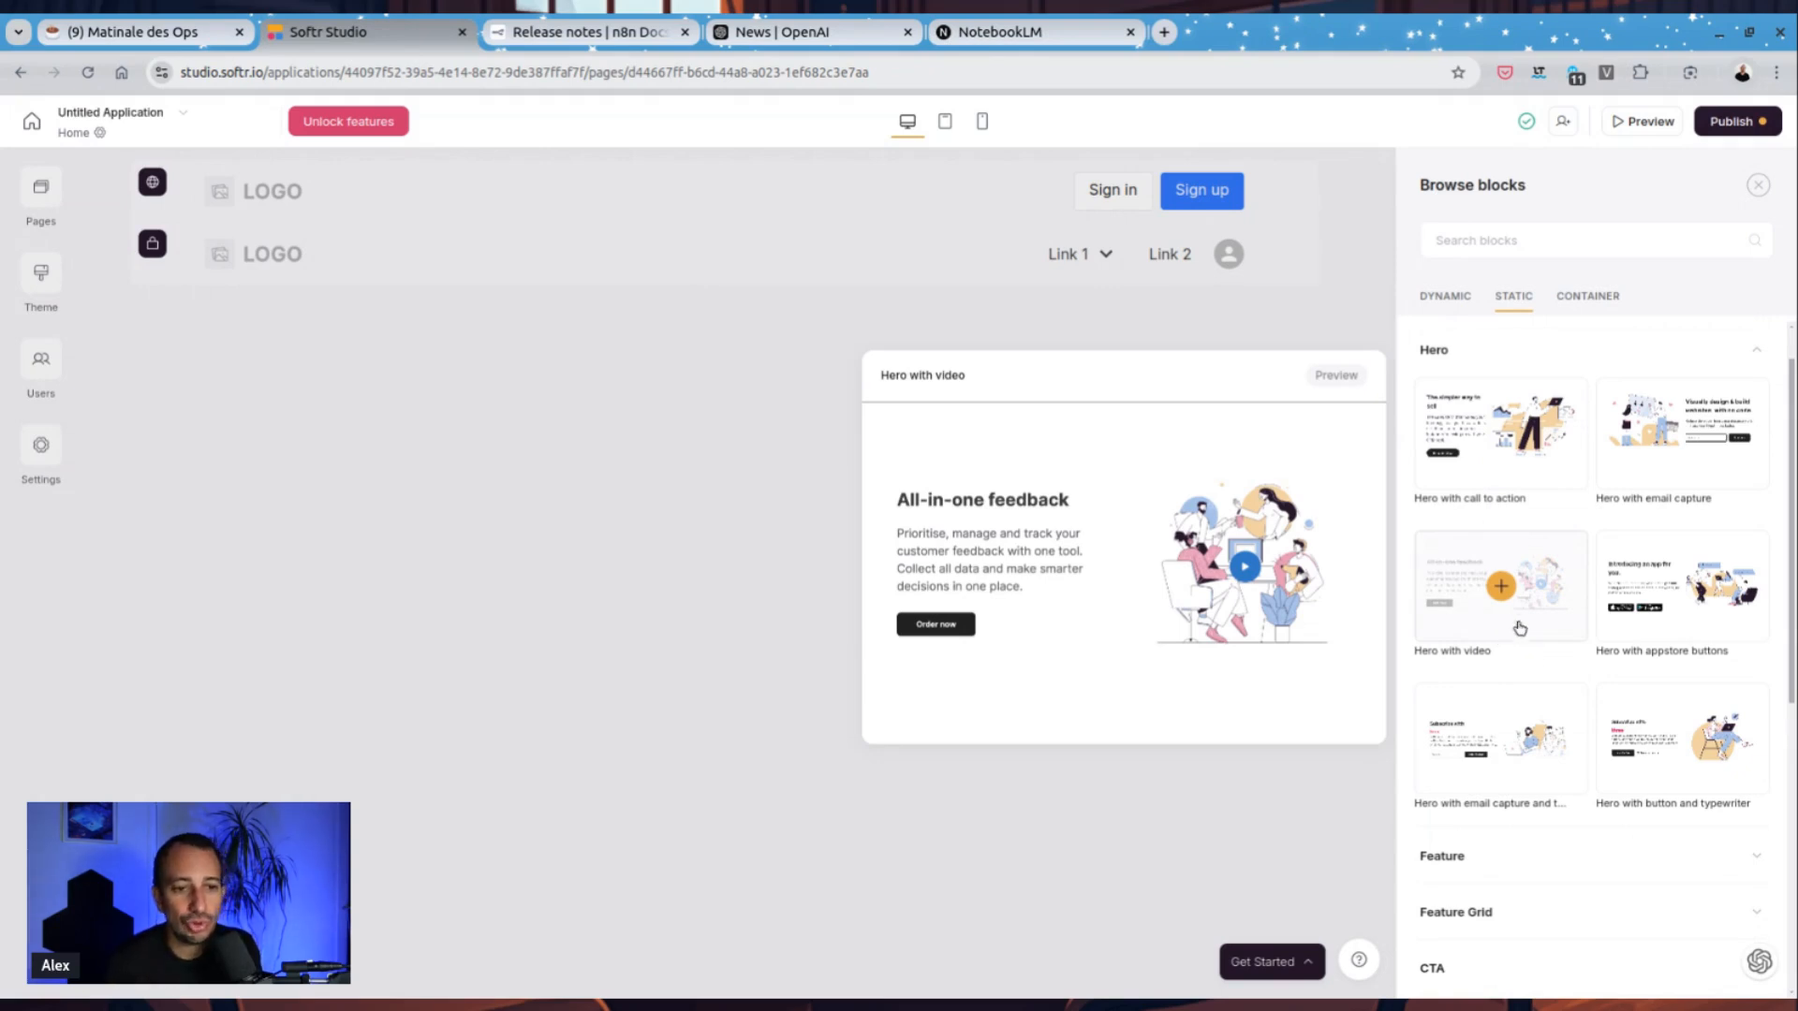
pyautogui.click(1508, 597)
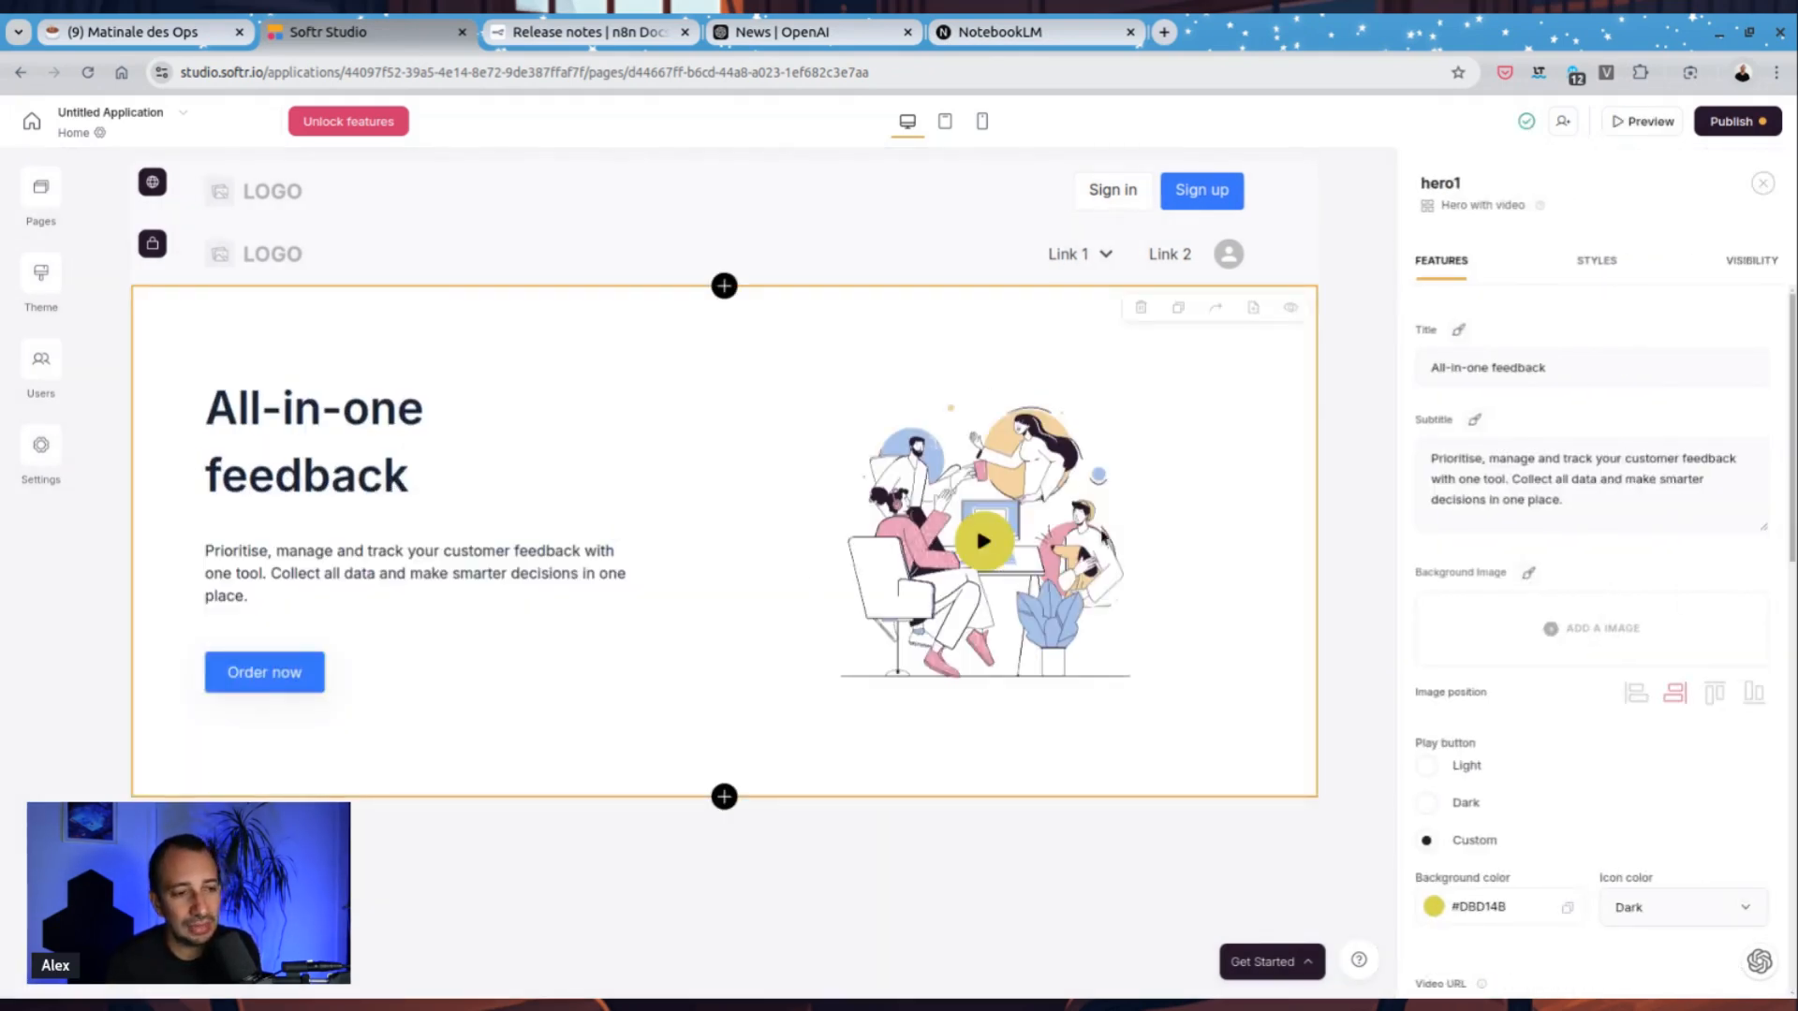
pyautogui.click(1140, 307)
pyautogui.click(1073, 592)
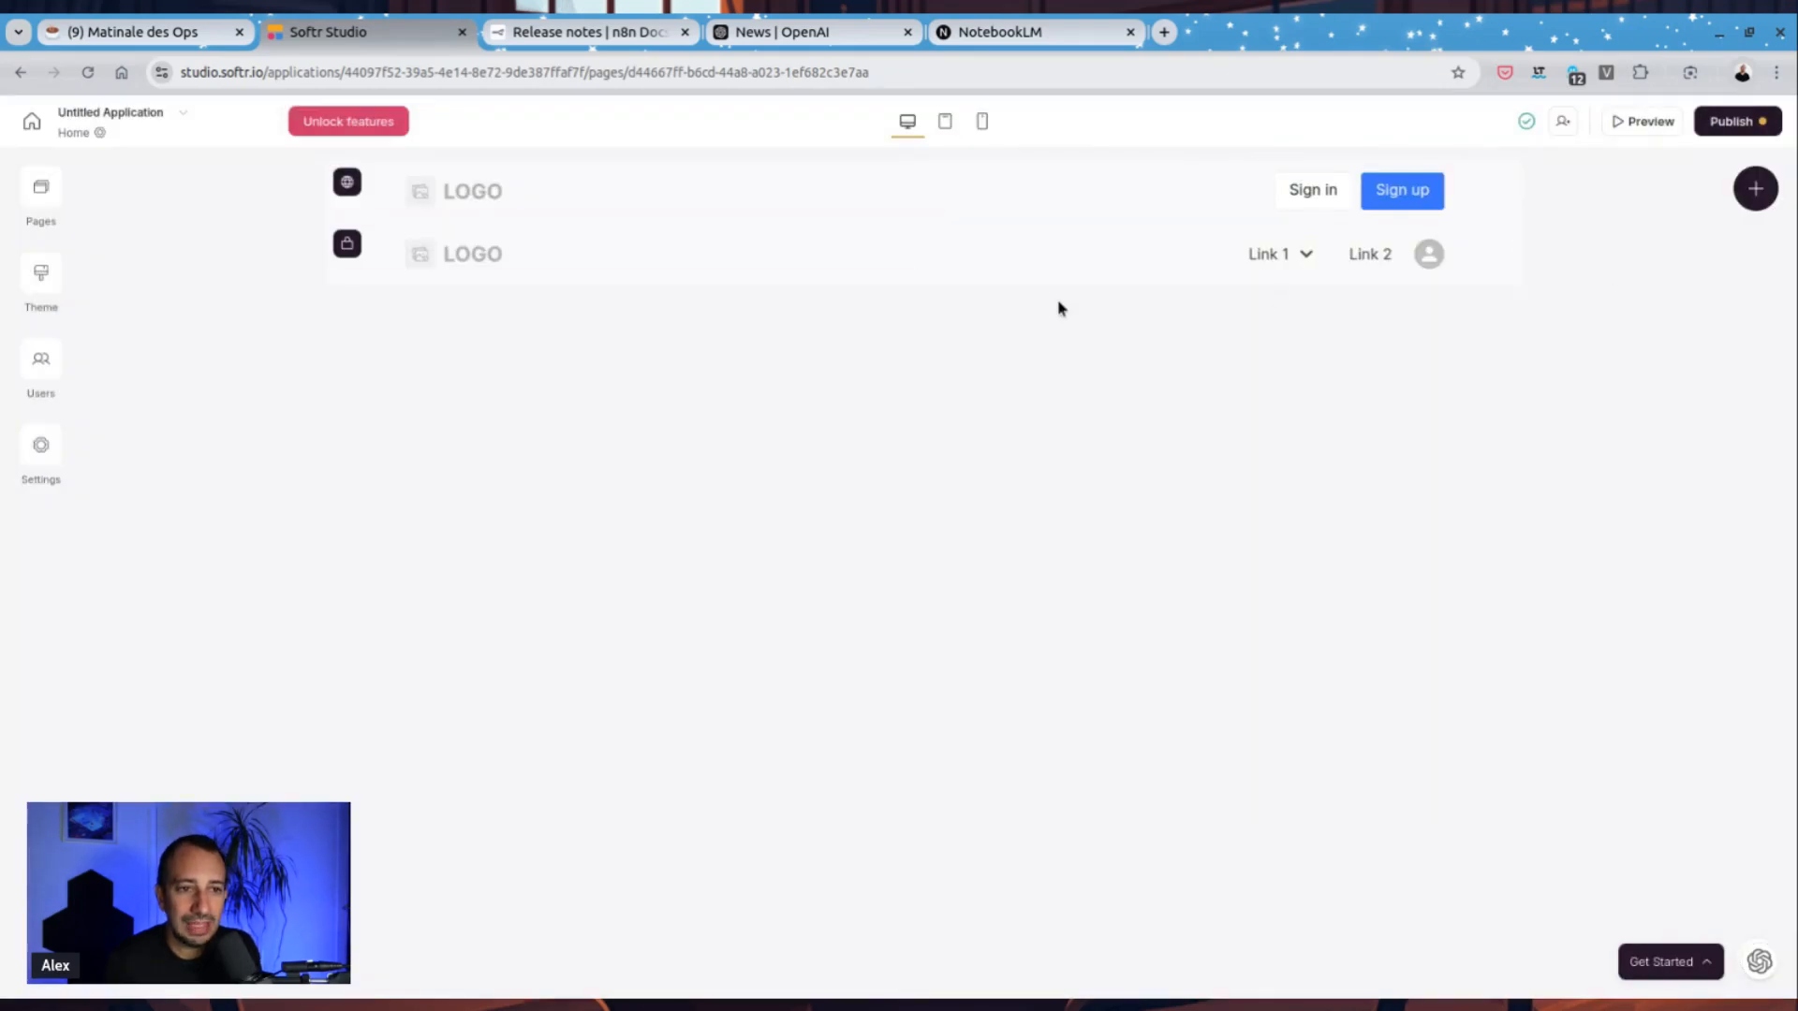
# Step: Add a static Simple text block from the Other category below the page headers
pyautogui.click(922, 286)
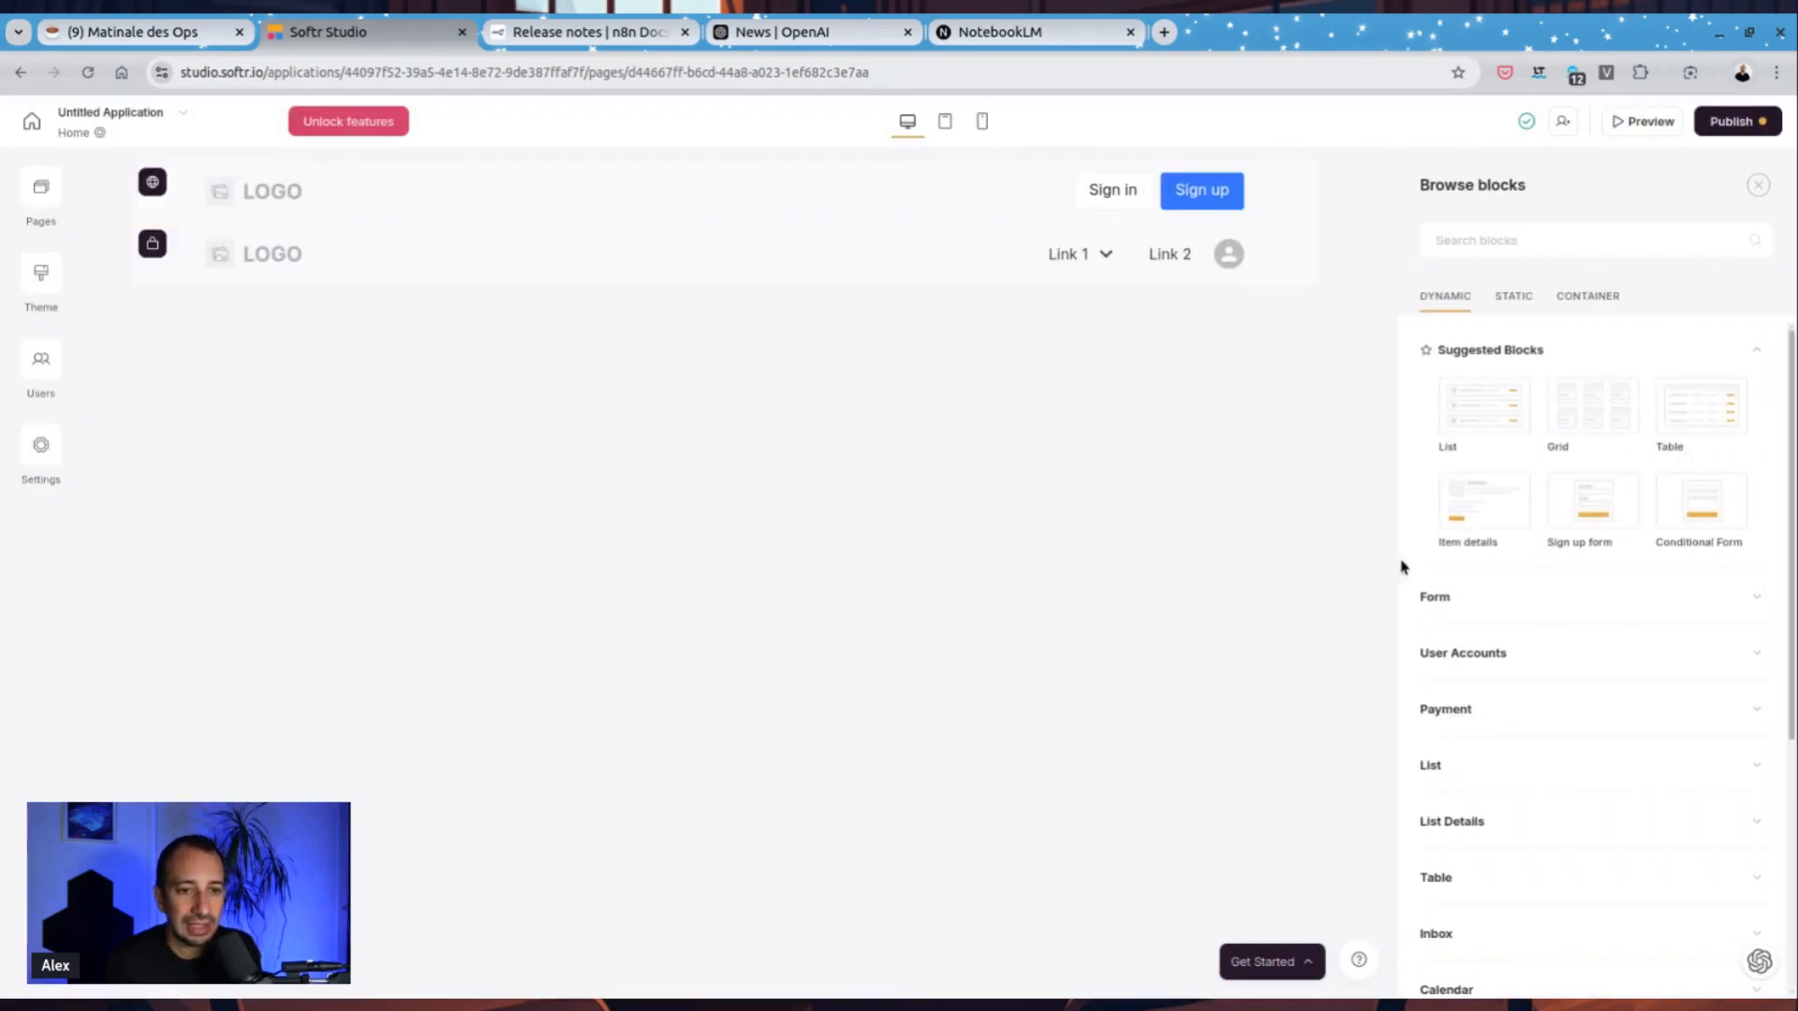
pyautogui.click(1525, 296)
pyautogui.scroll(-2, 1548, 723)
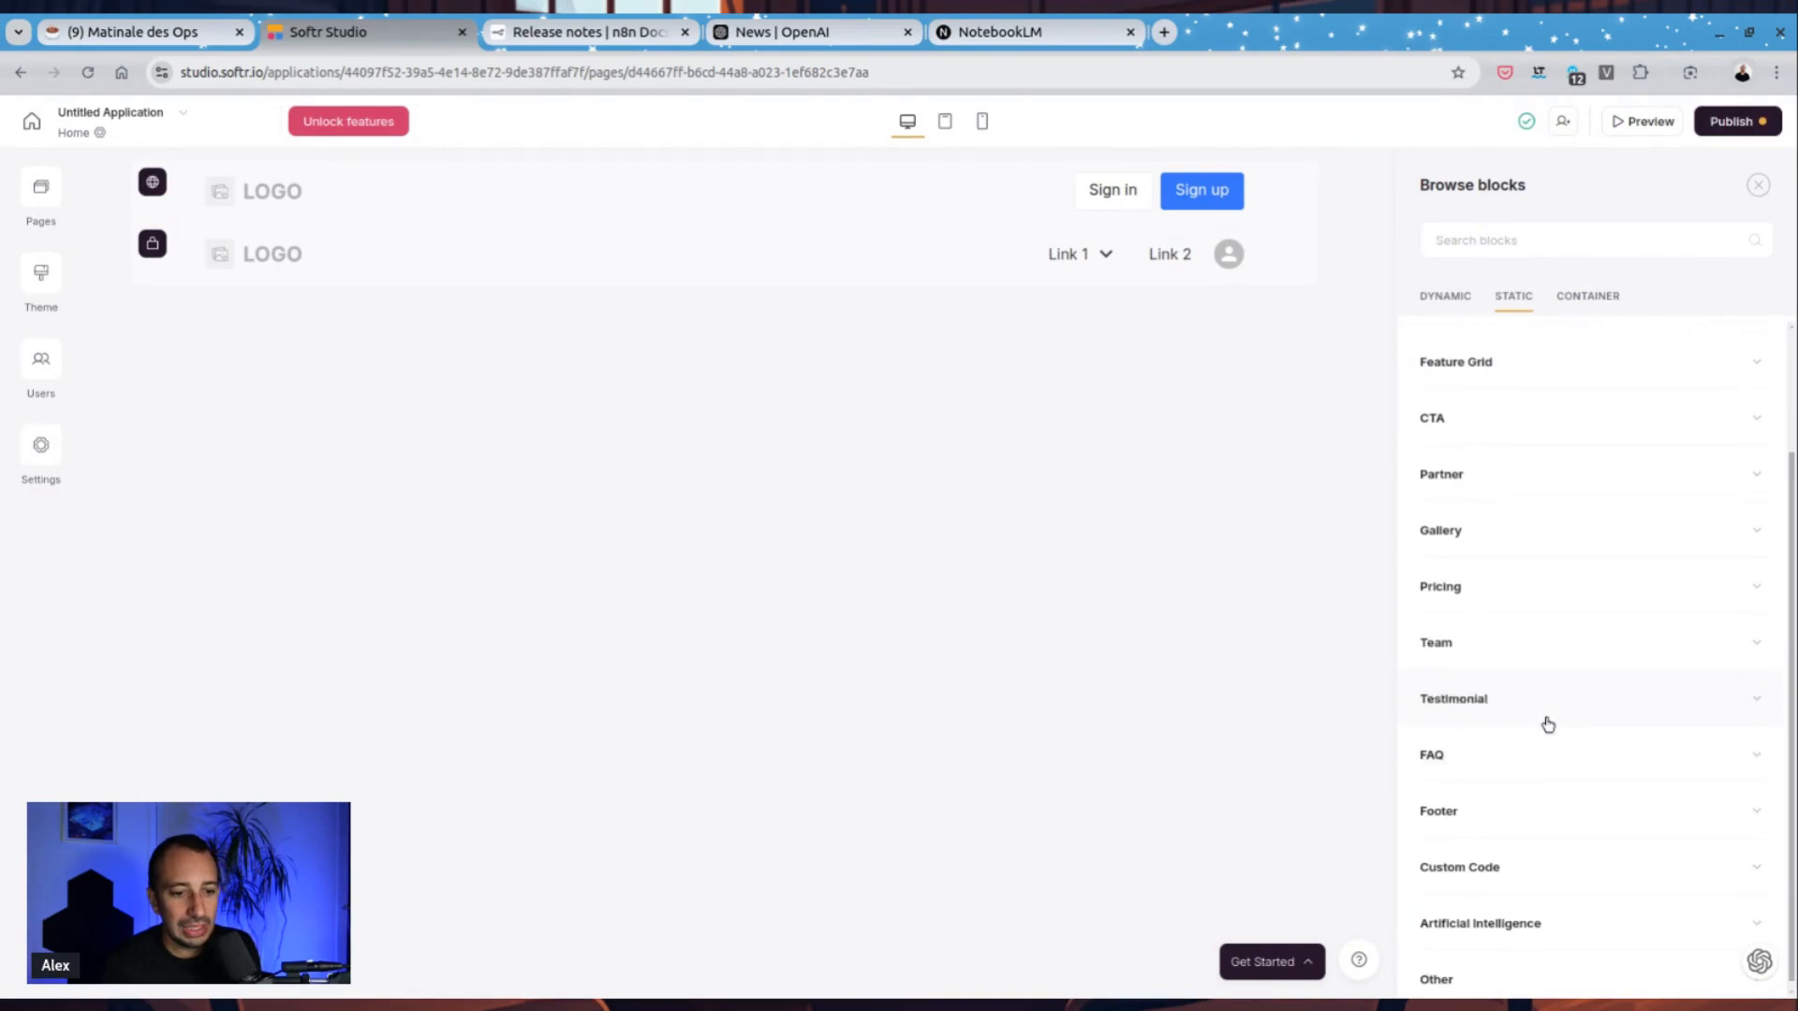
pyautogui.click(1547, 965)
pyautogui.scroll(-5, 1551, 843)
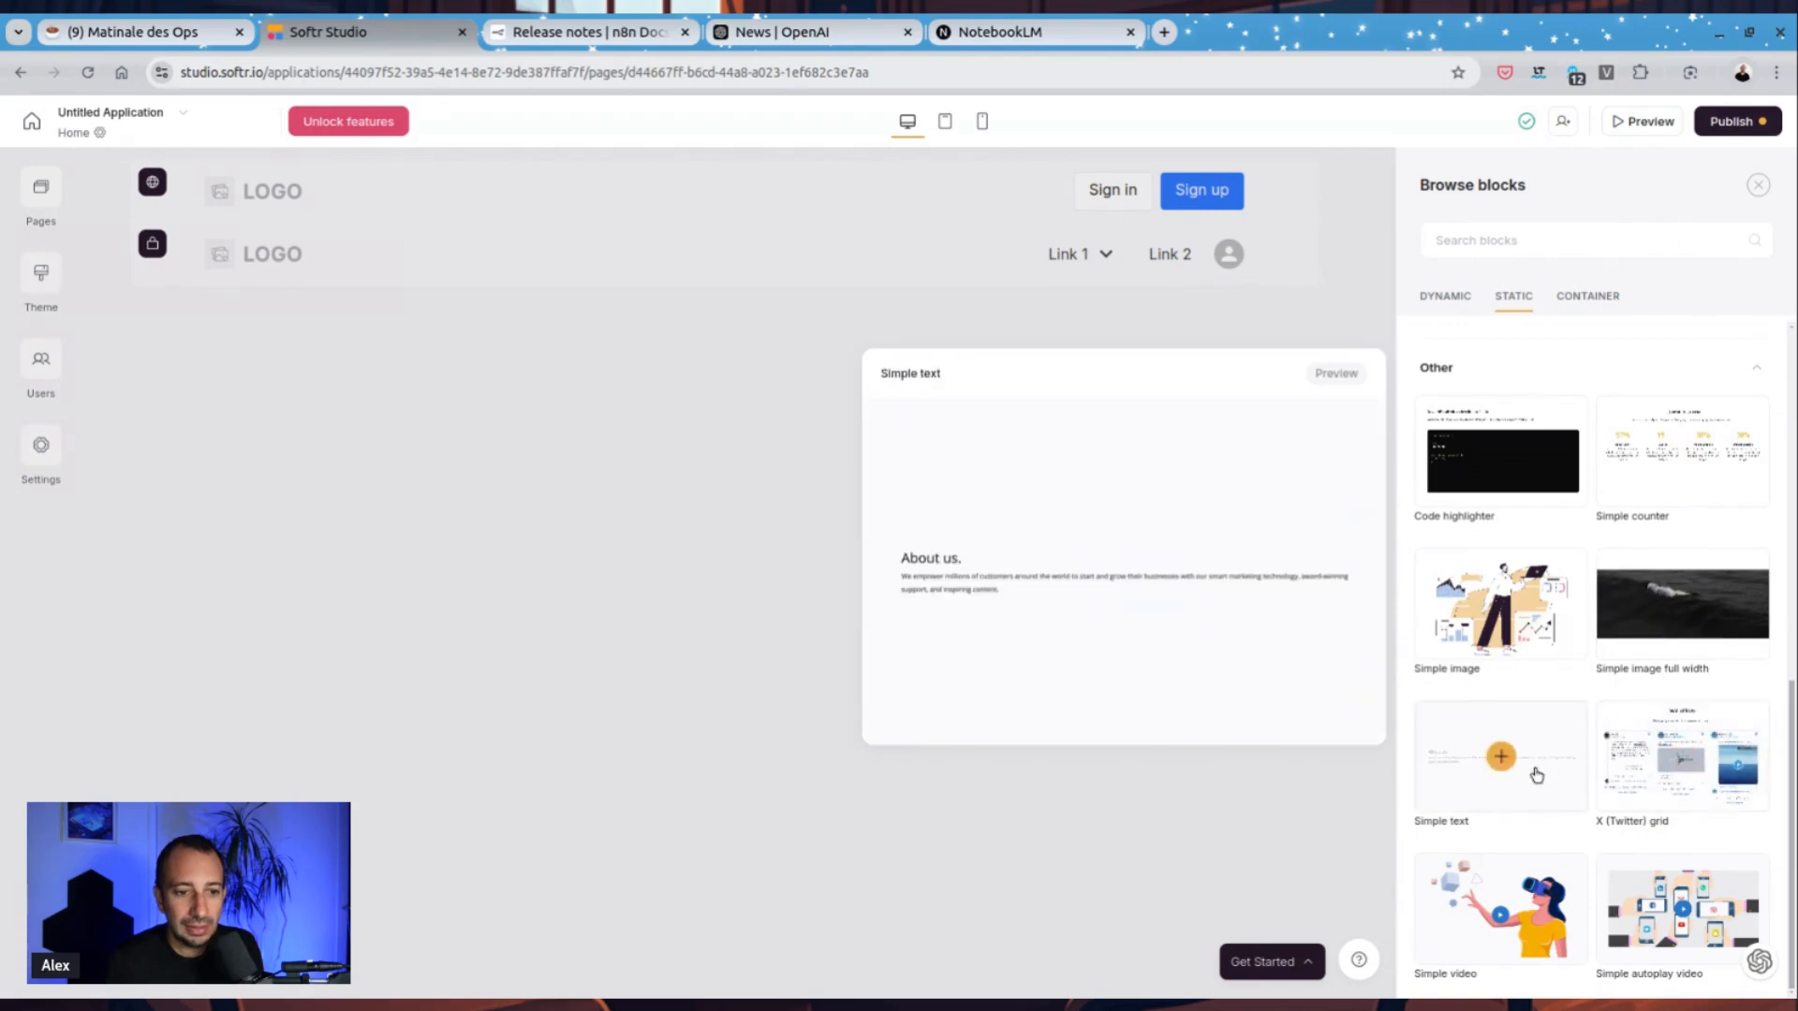
pyautogui.click(1501, 759)
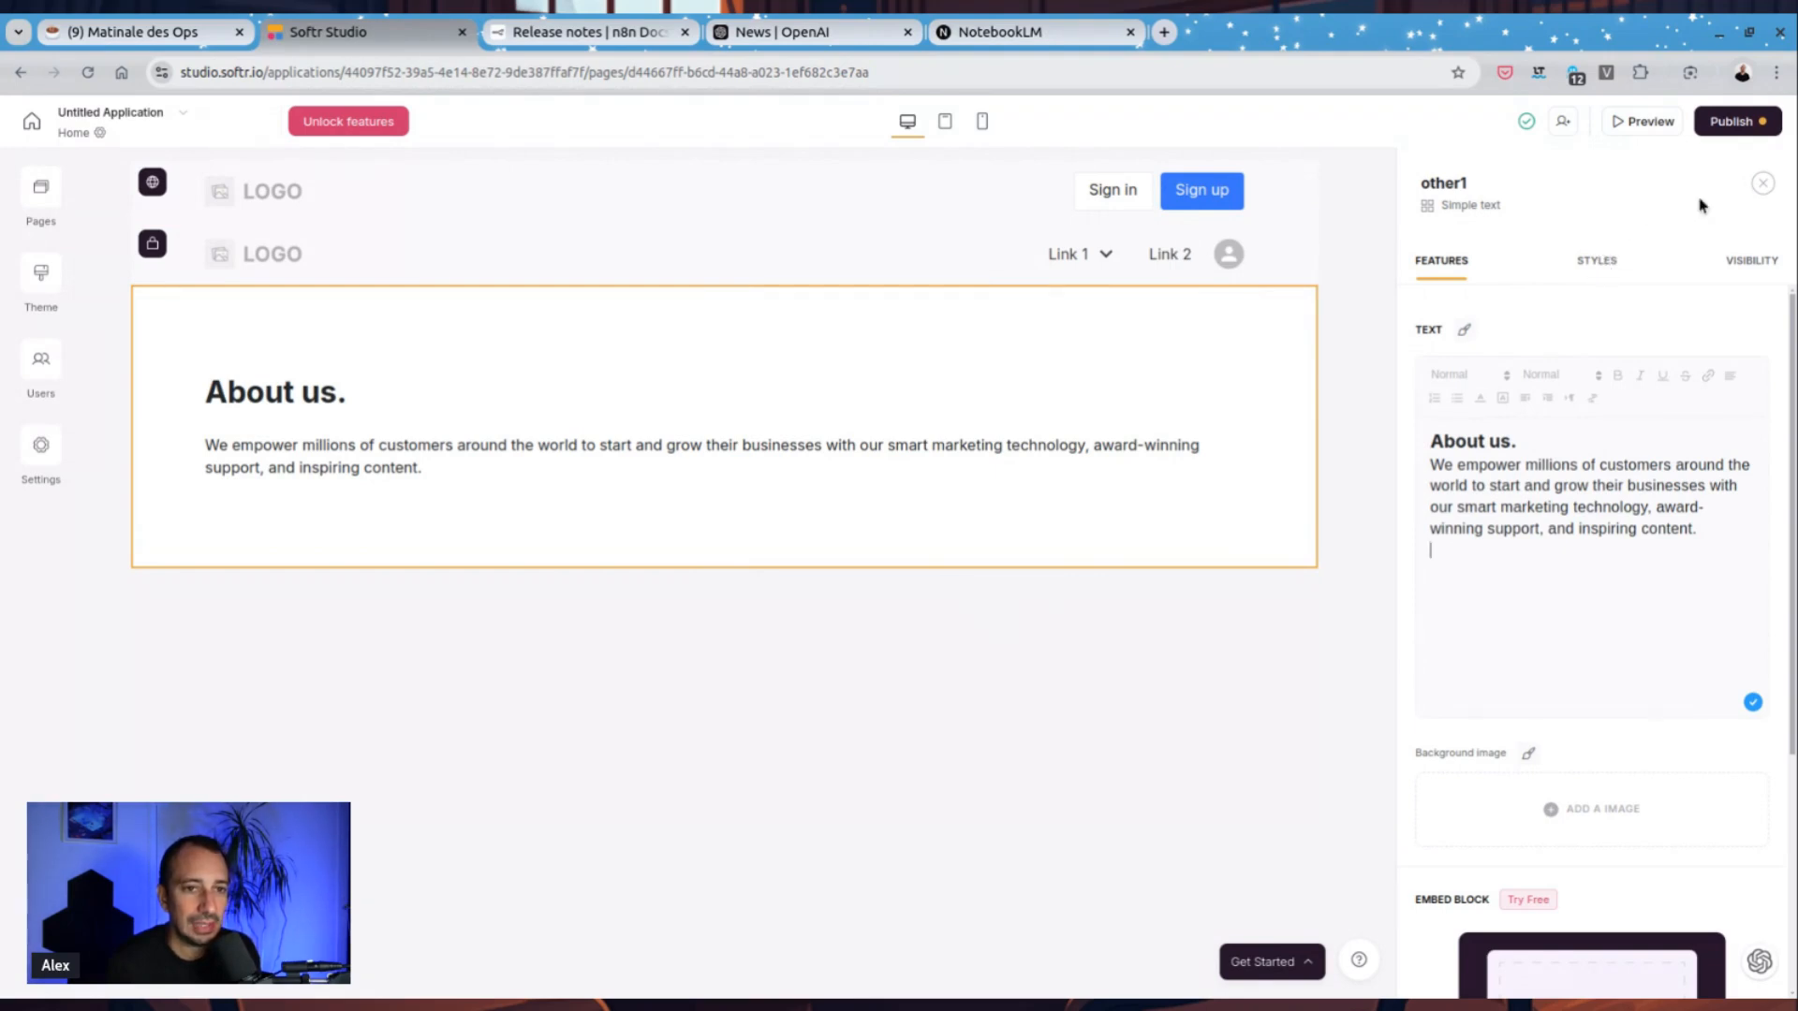
# Step: Look through the container layouts available for a new block below the About us text, from two columns to 1:2:1
pyautogui.click(722, 567)
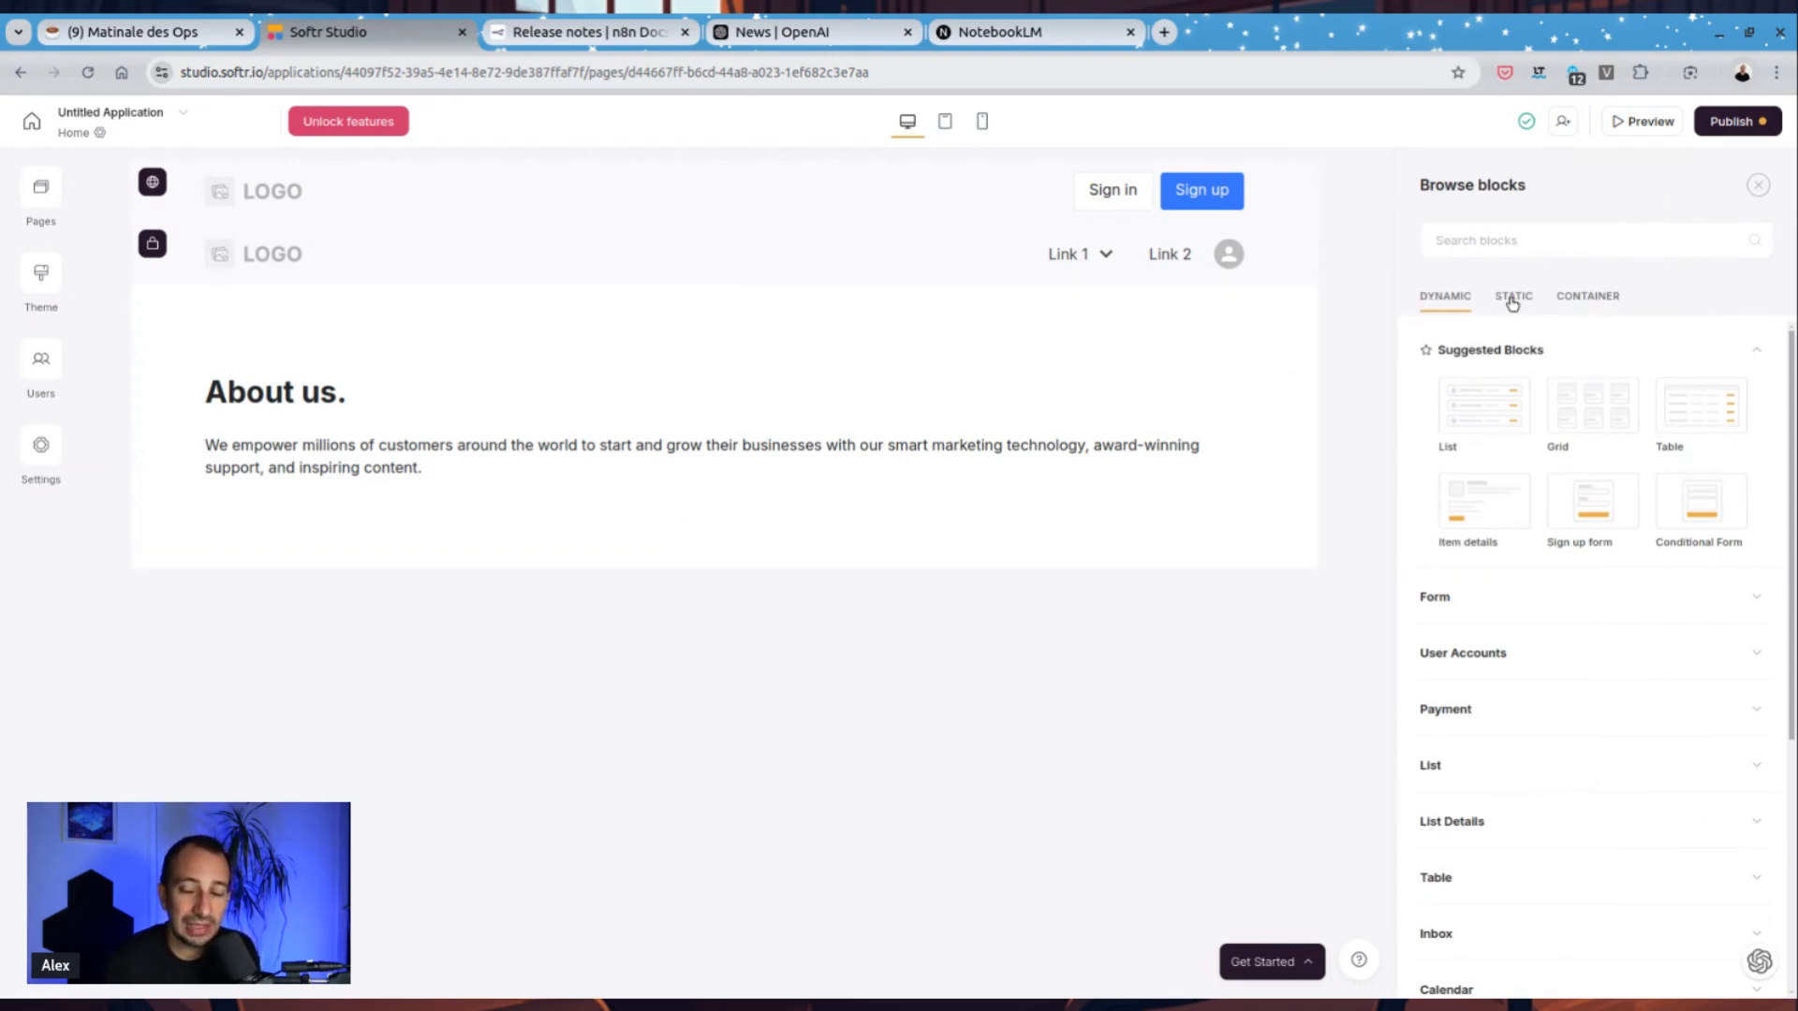
pyautogui.click(1598, 299)
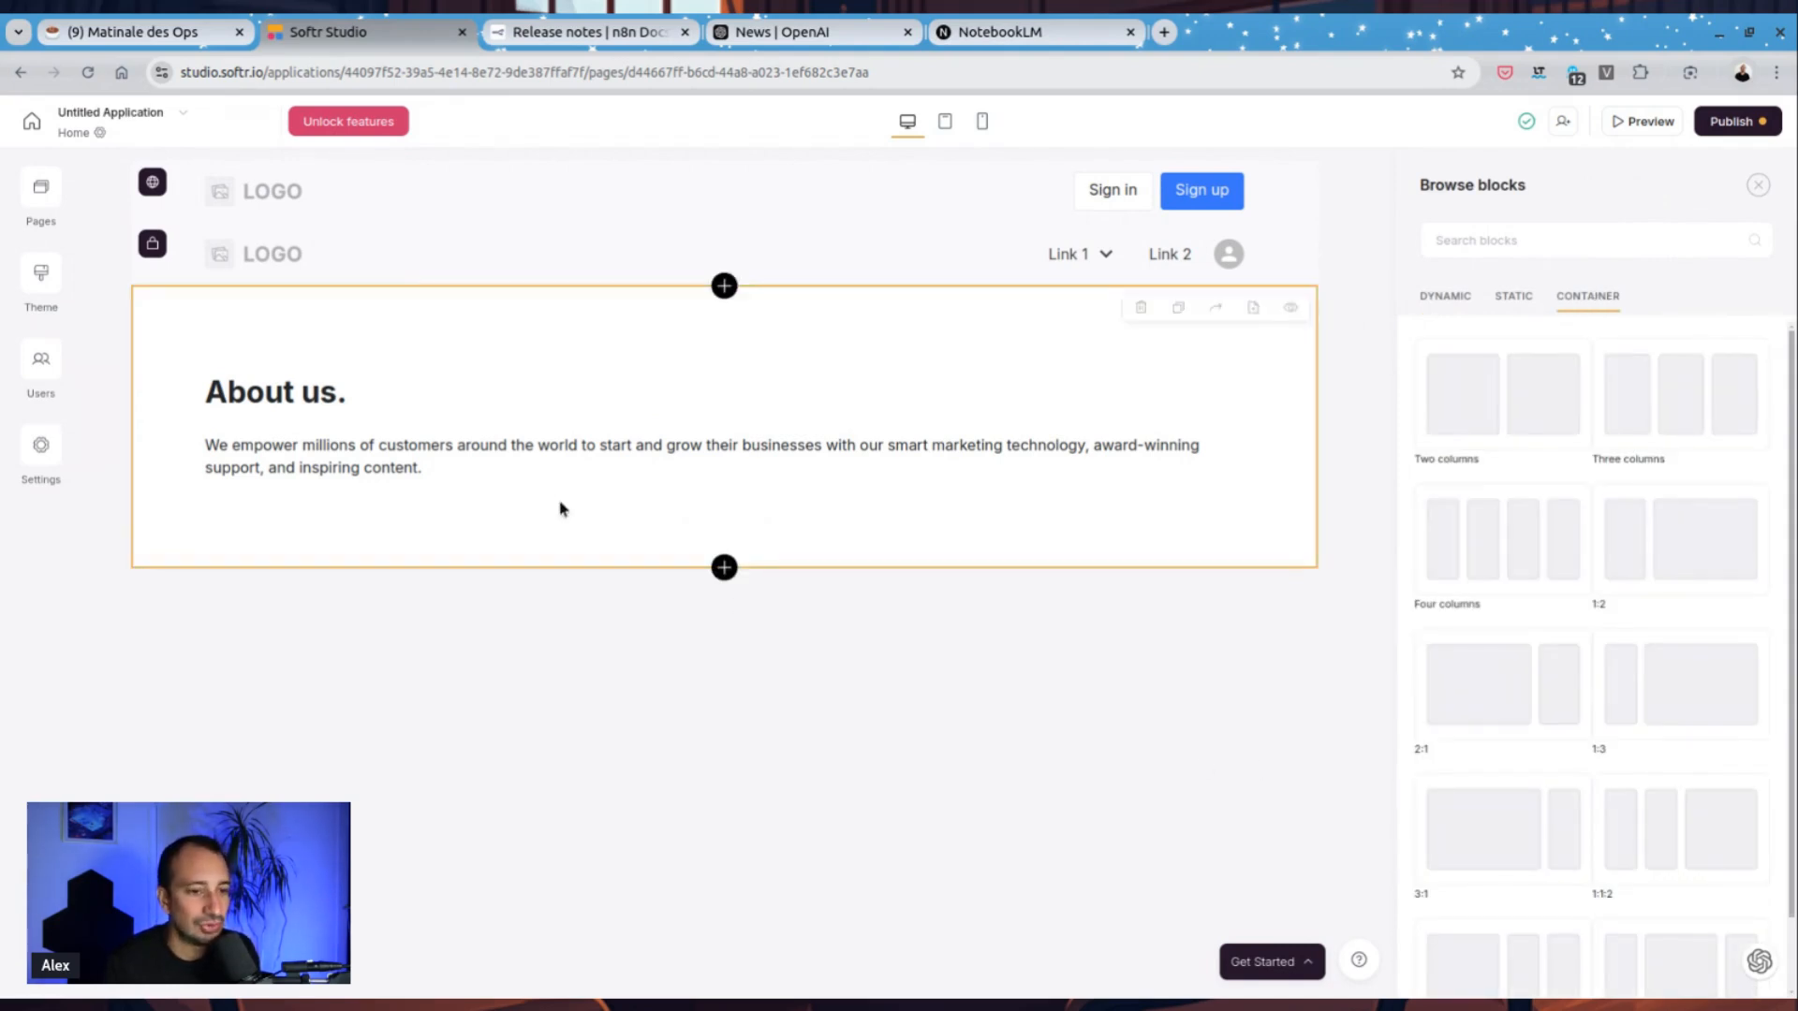
pyautogui.scroll(-2, 1583, 537)
pyautogui.scroll(2, 1587, 553)
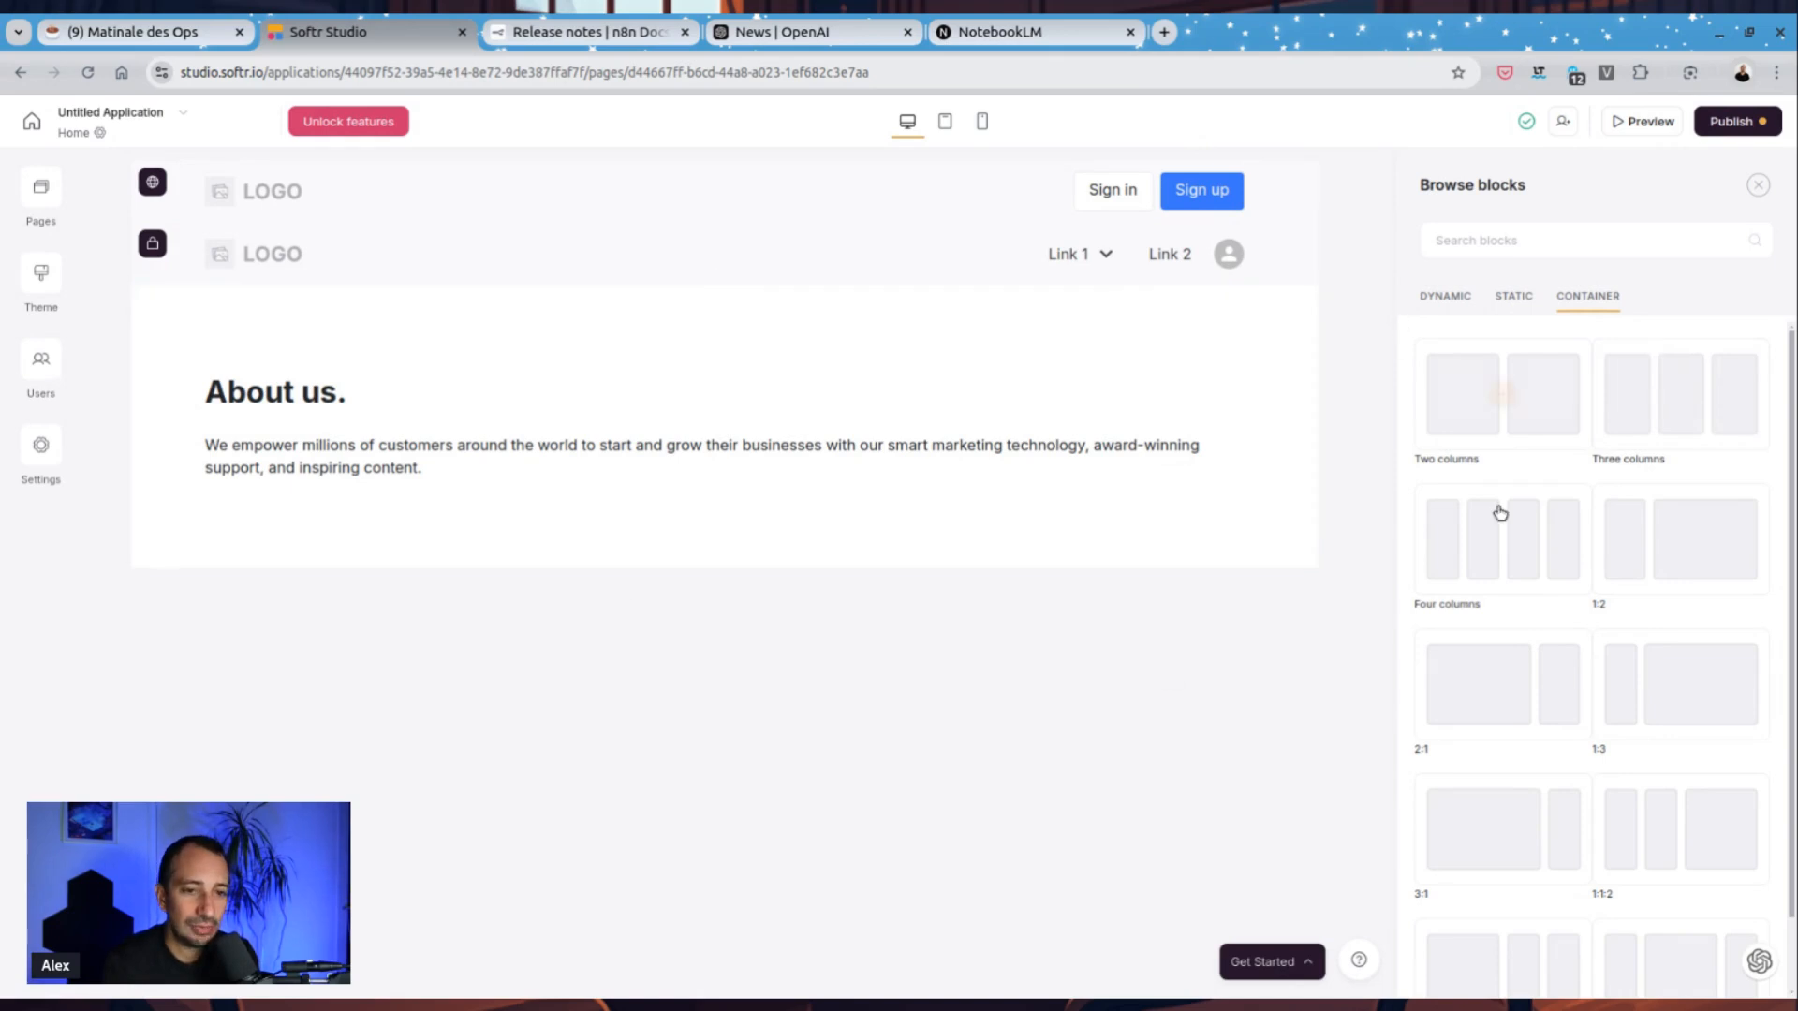
pyautogui.moveTo(1460, 546)
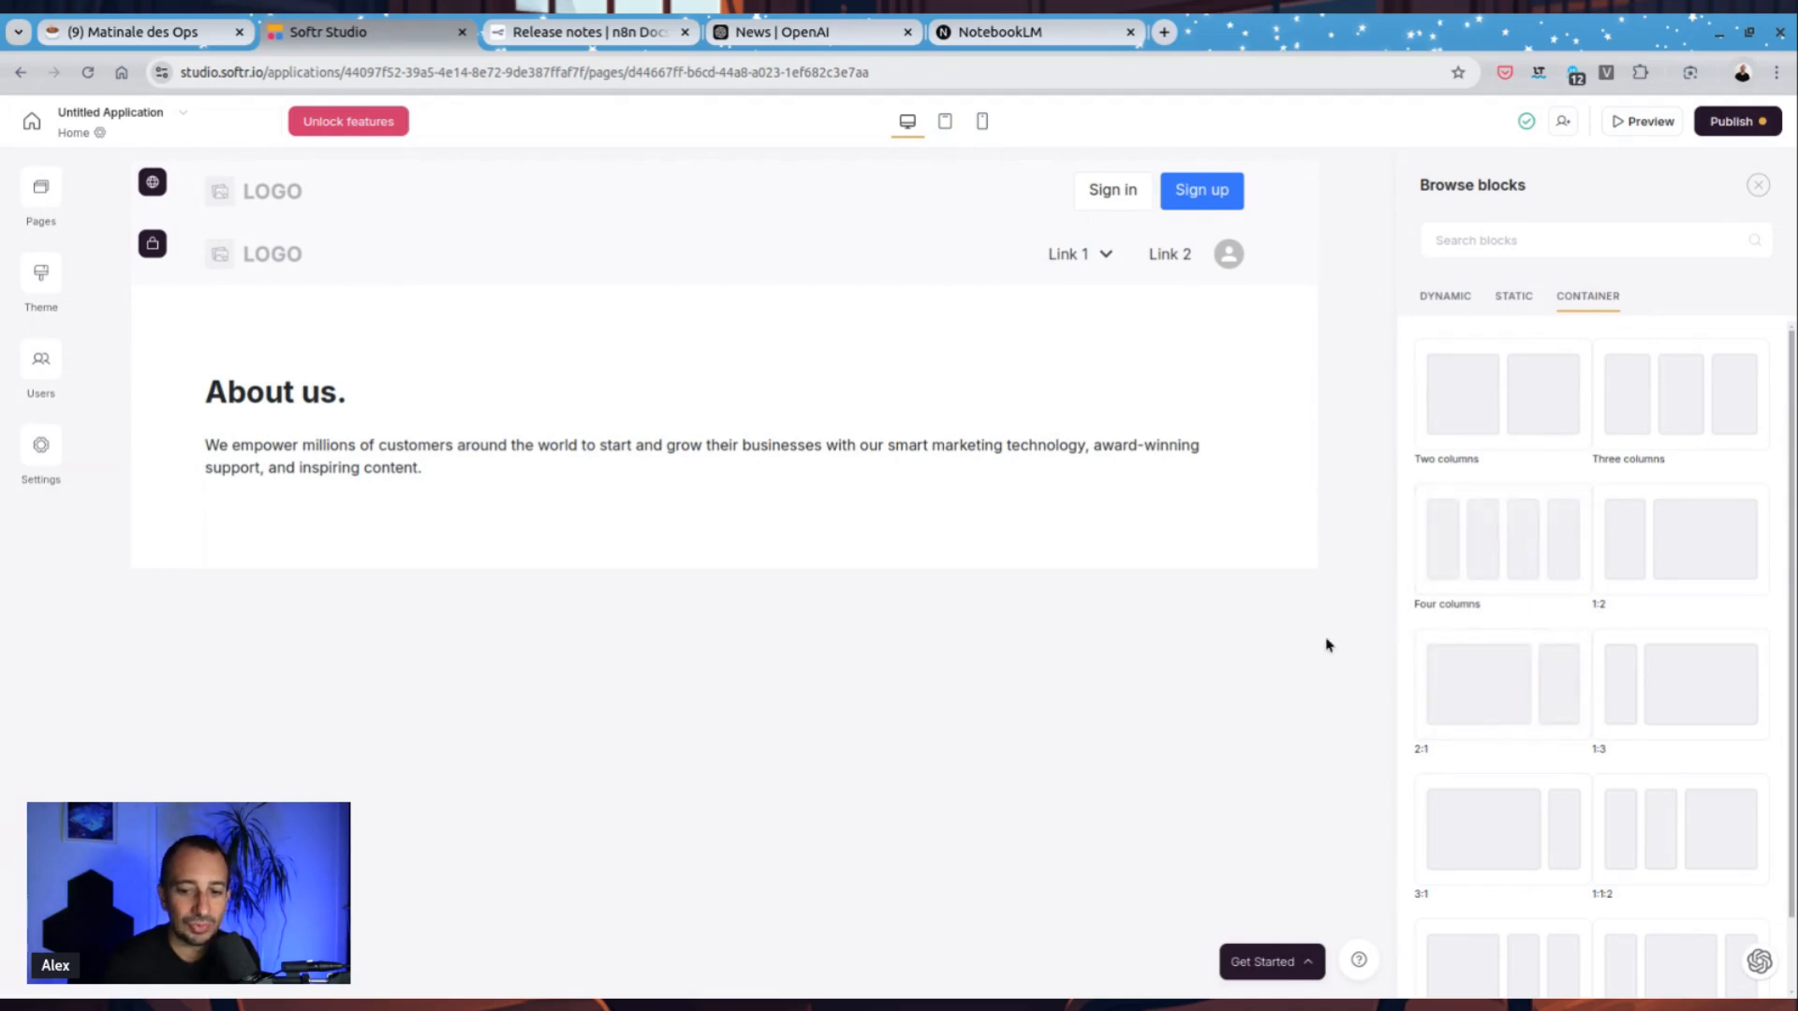
pyautogui.scroll(-1, 1598, 671)
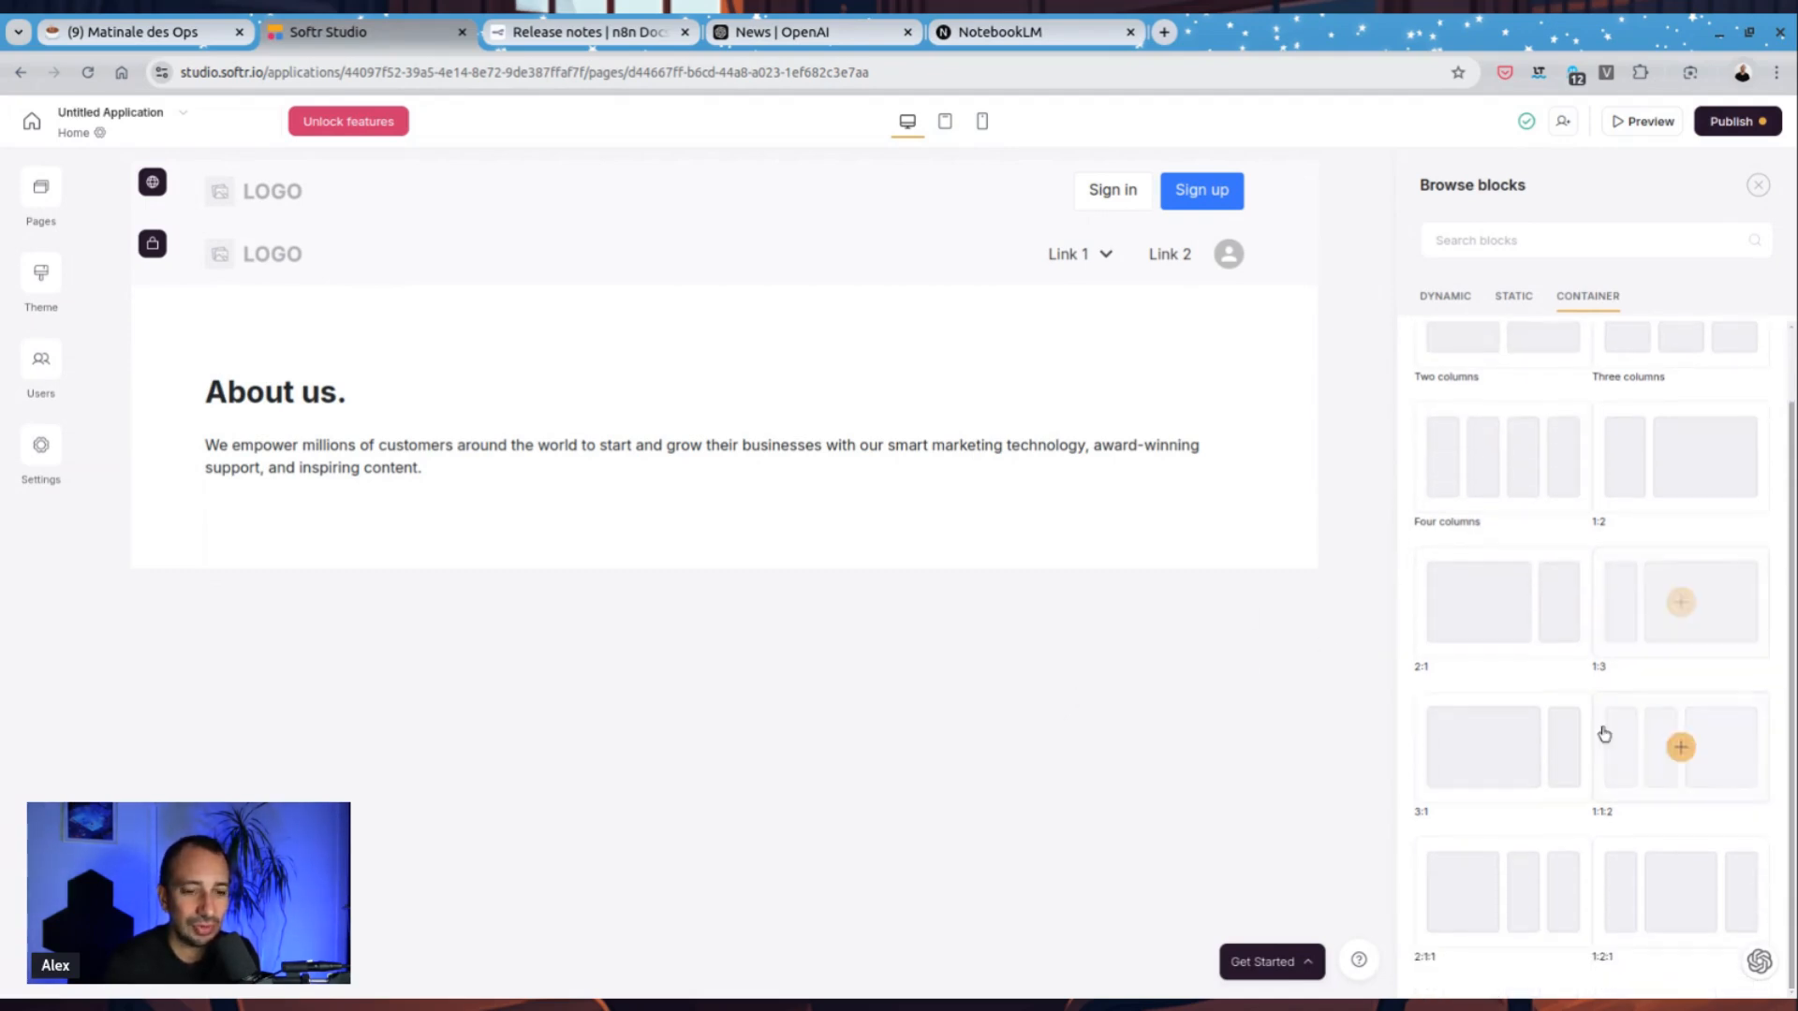
pyautogui.scroll(1, 1590, 650)
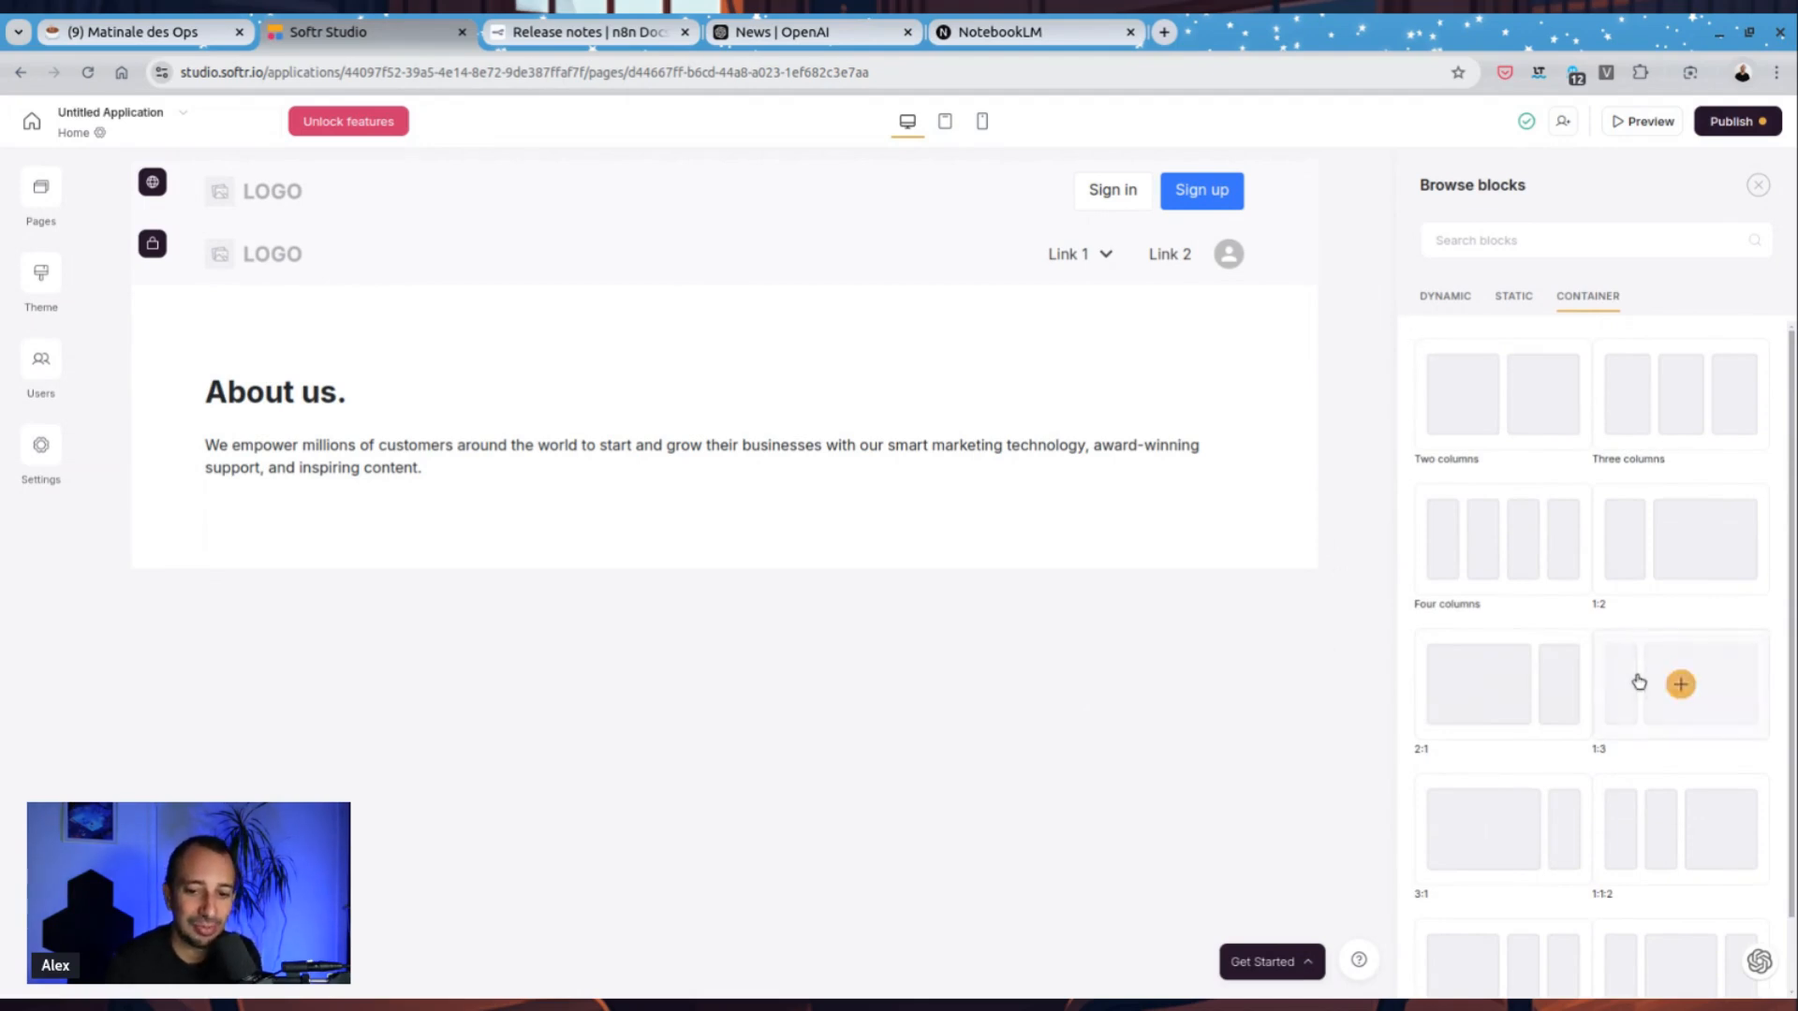
pyautogui.scroll(-1, 1536, 524)
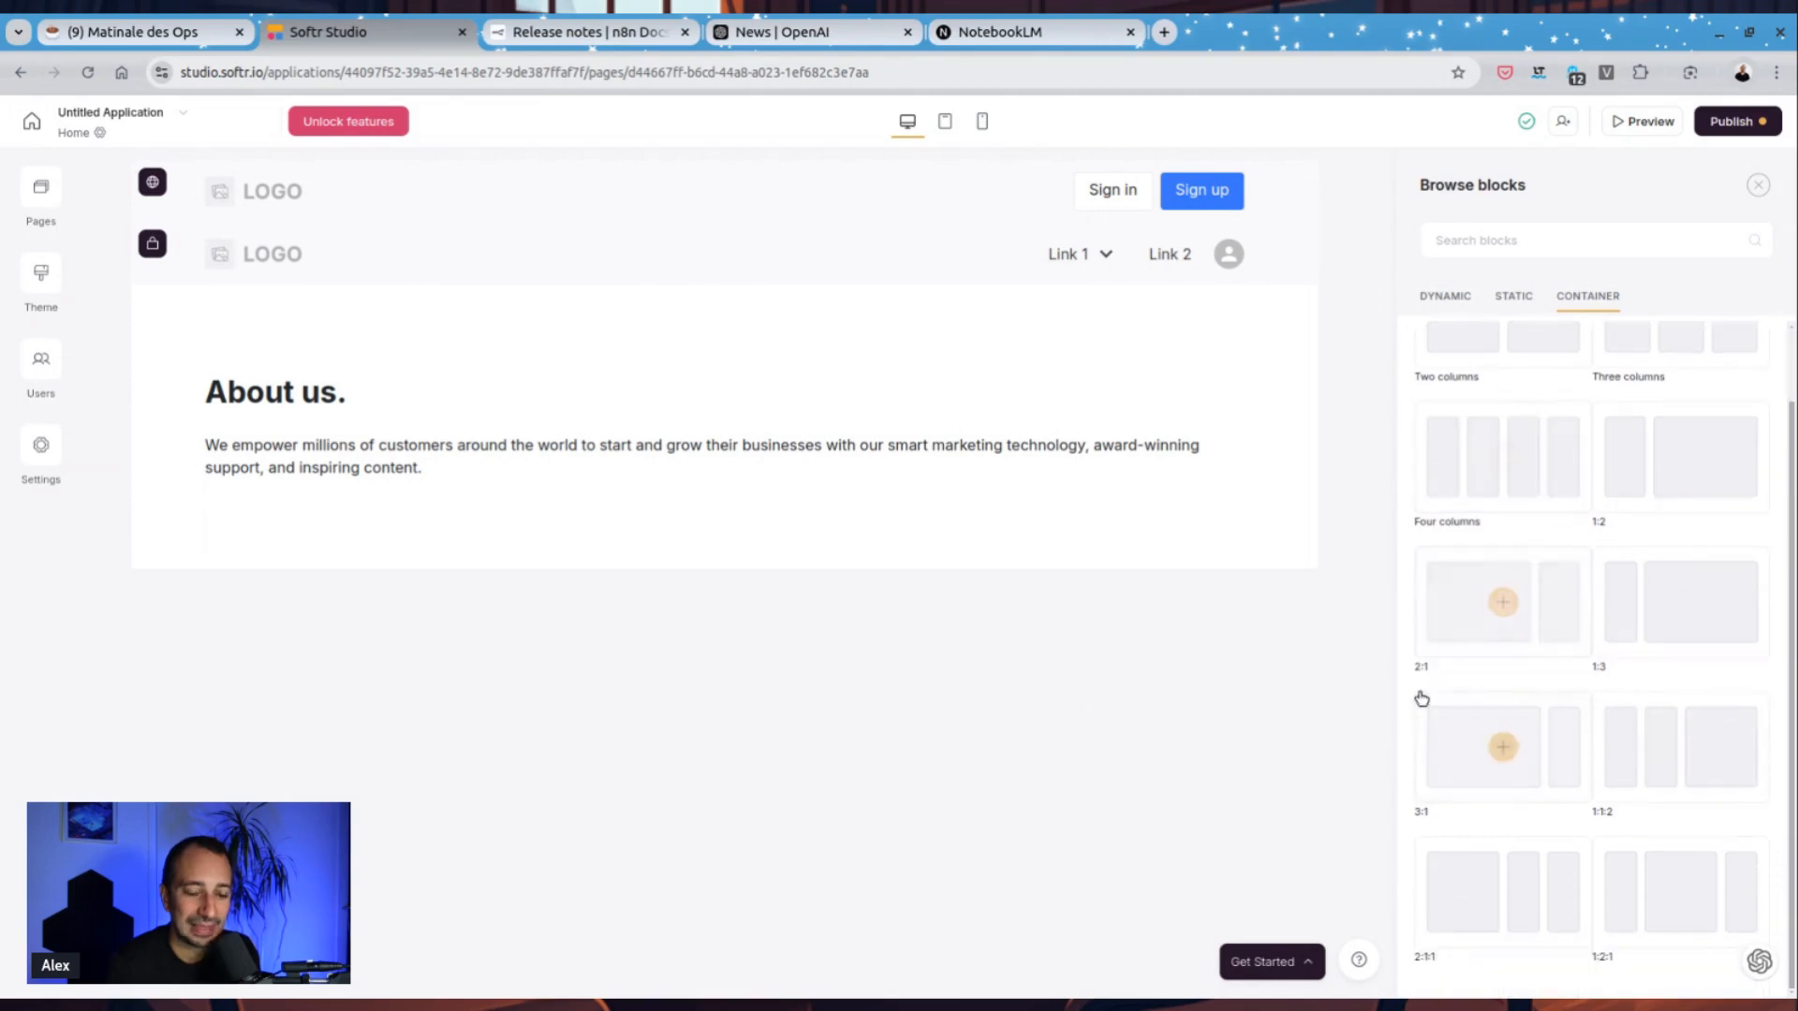
pyautogui.scroll(1, 1573, 646)
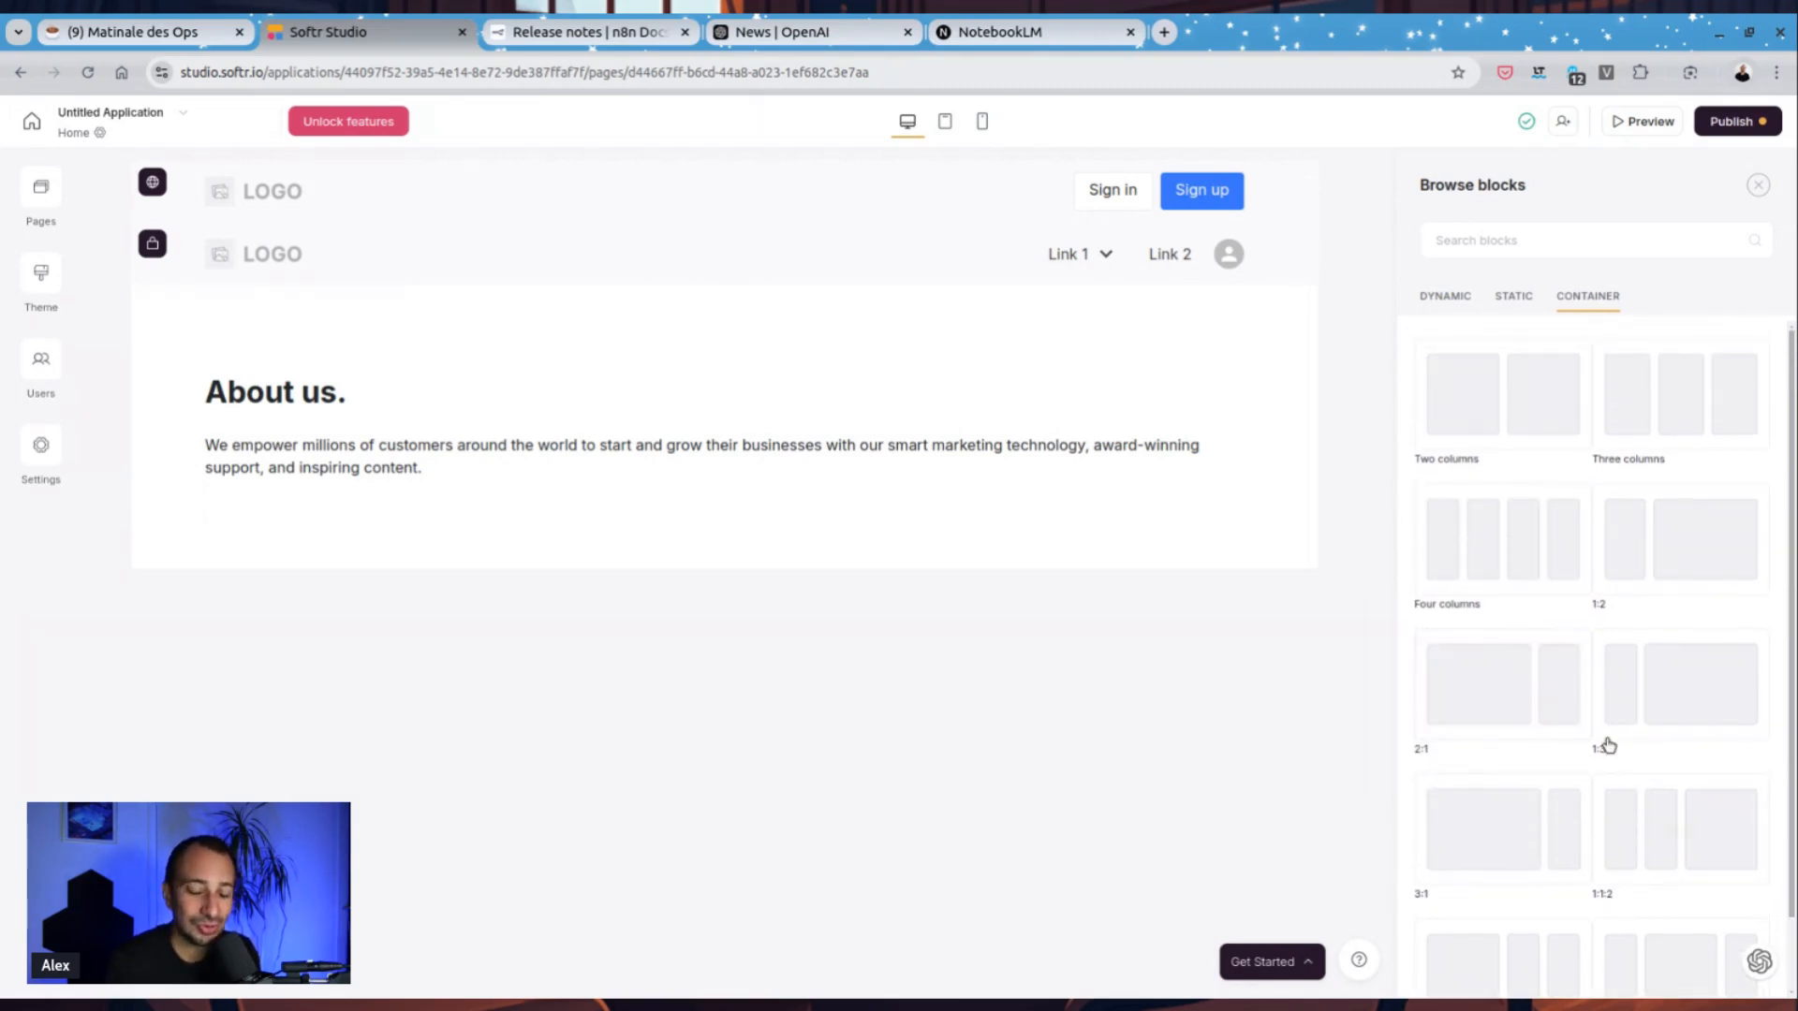
# Step: Add a column container with the 1:3 layout below the About us text block
pyautogui.moveTo(1513, 578)
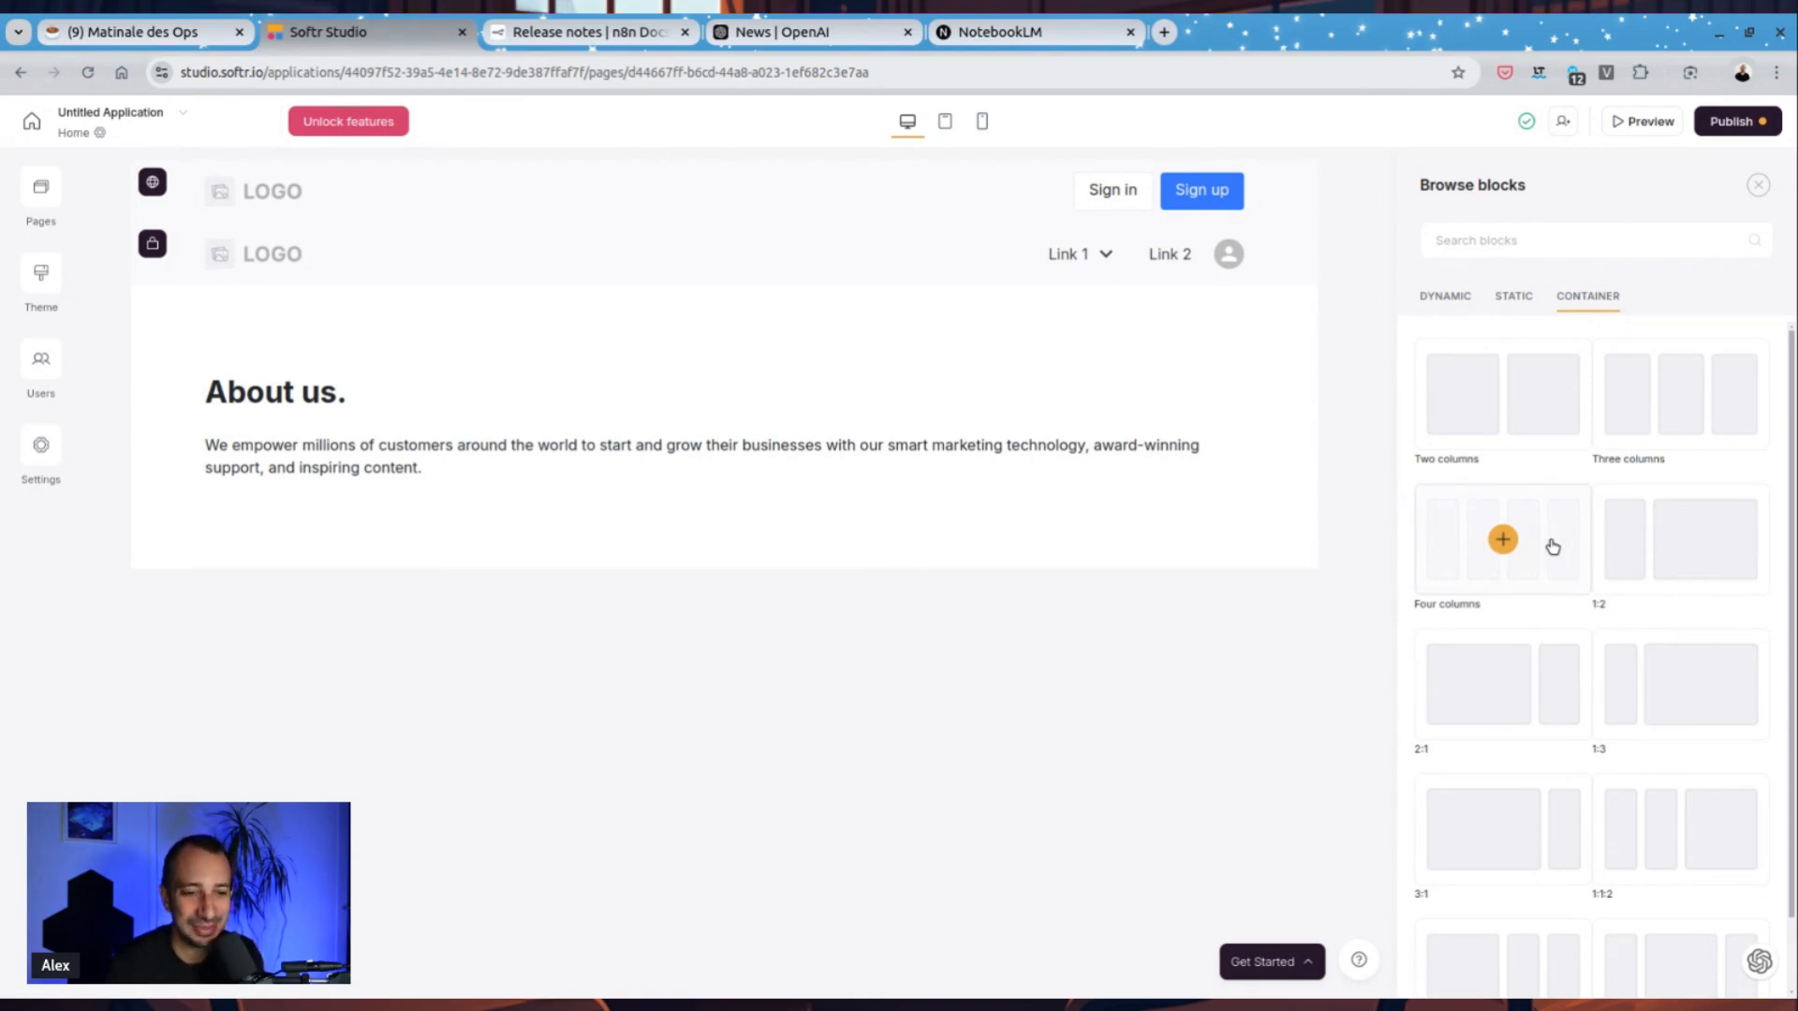
pyautogui.scroll(-2, 1509, 671)
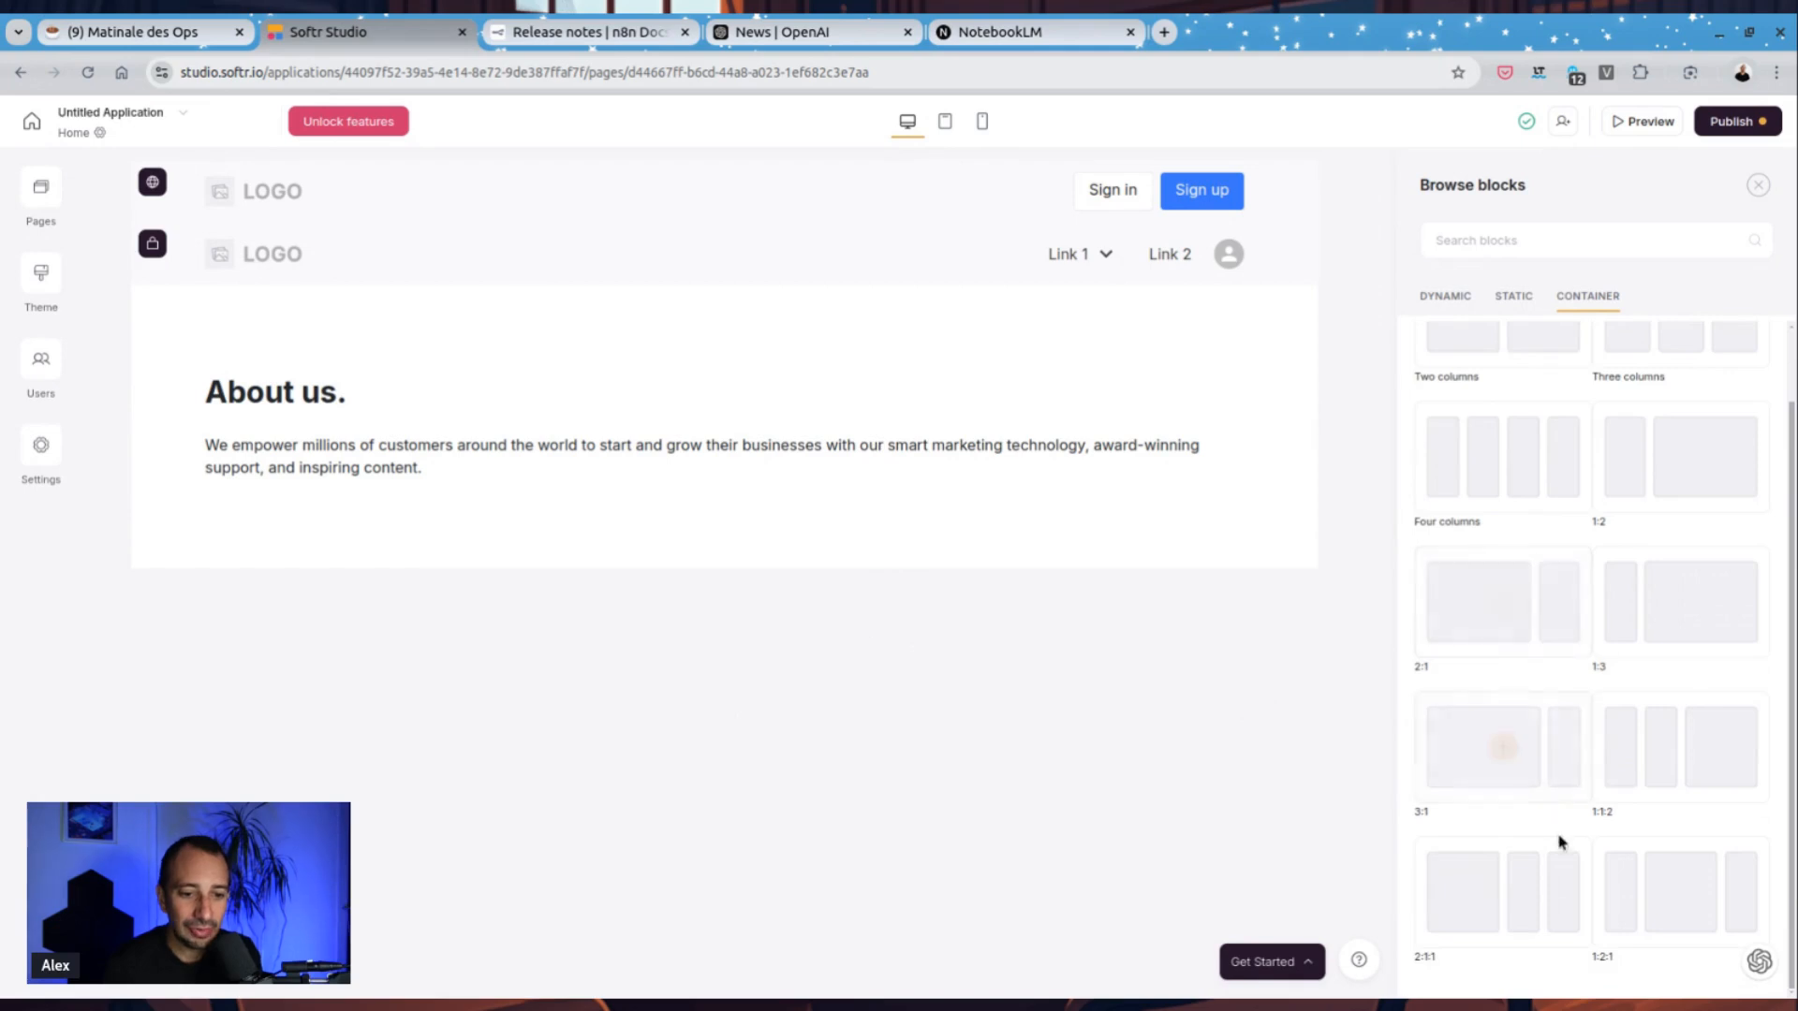
pyautogui.scroll(2, 1554, 834)
pyautogui.scroll(-2, 1541, 487)
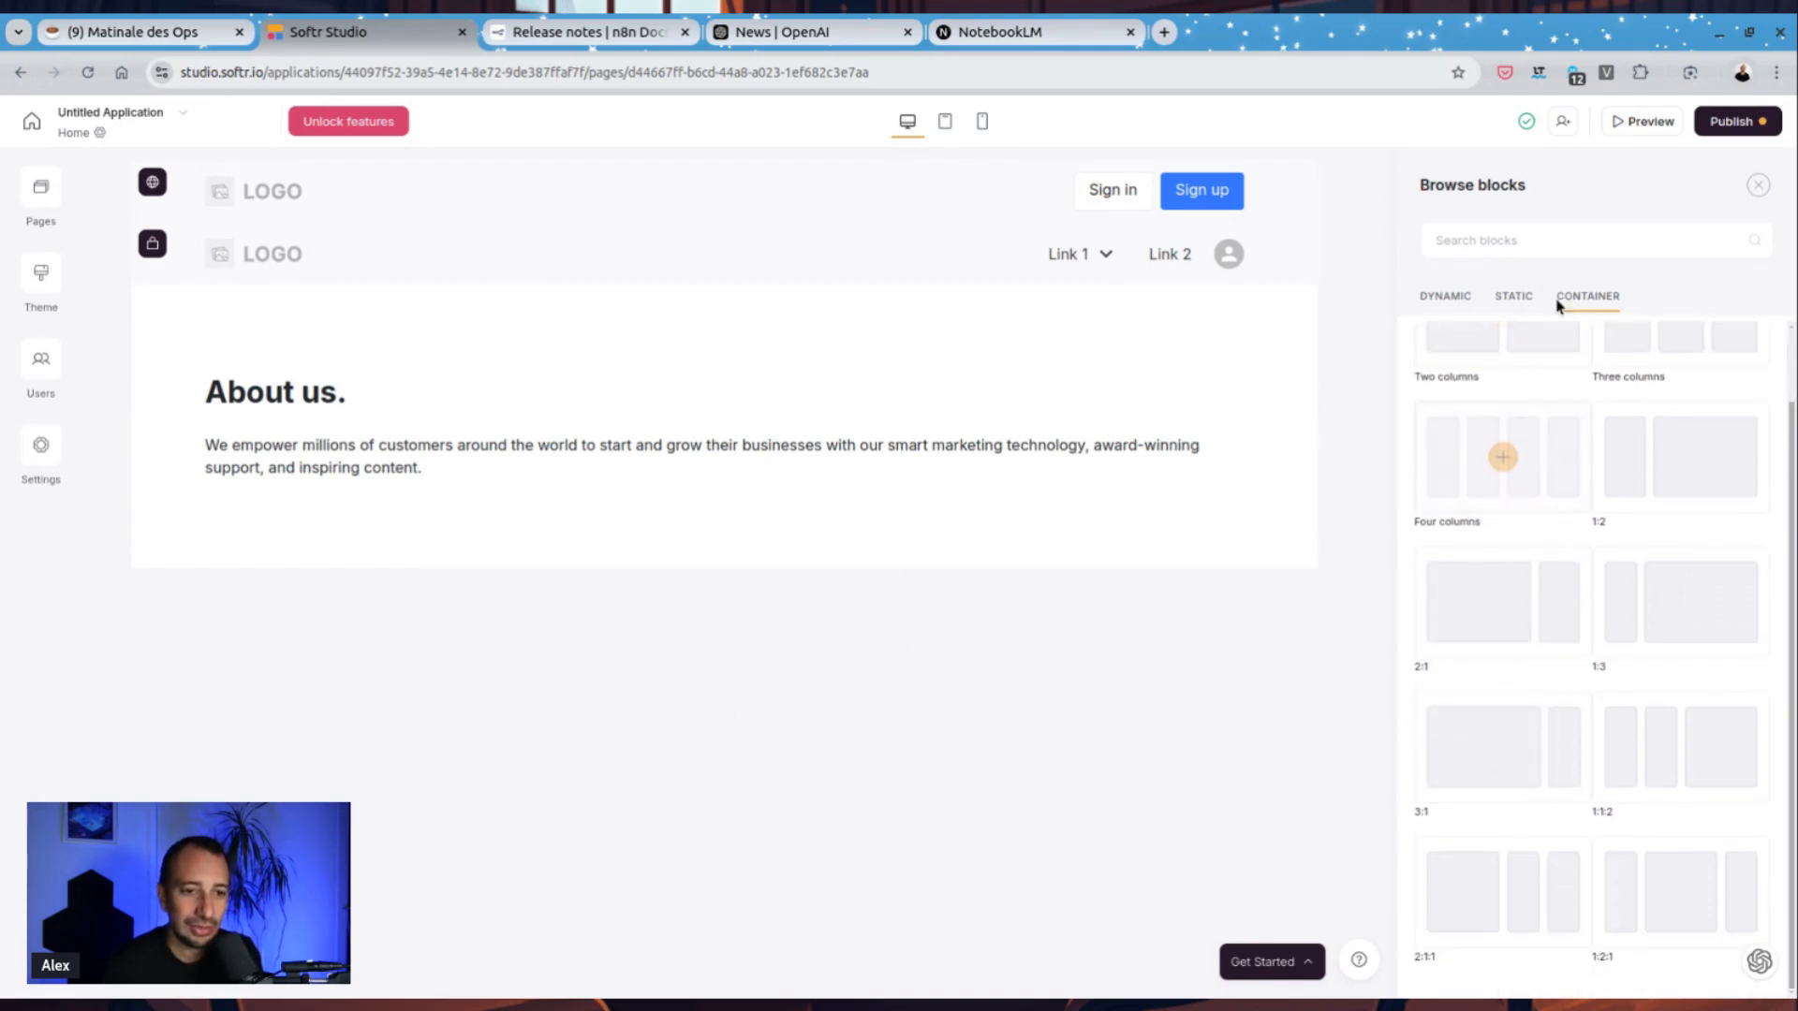
pyautogui.scroll(2, 1682, 487)
pyautogui.scroll(-2, 1543, 498)
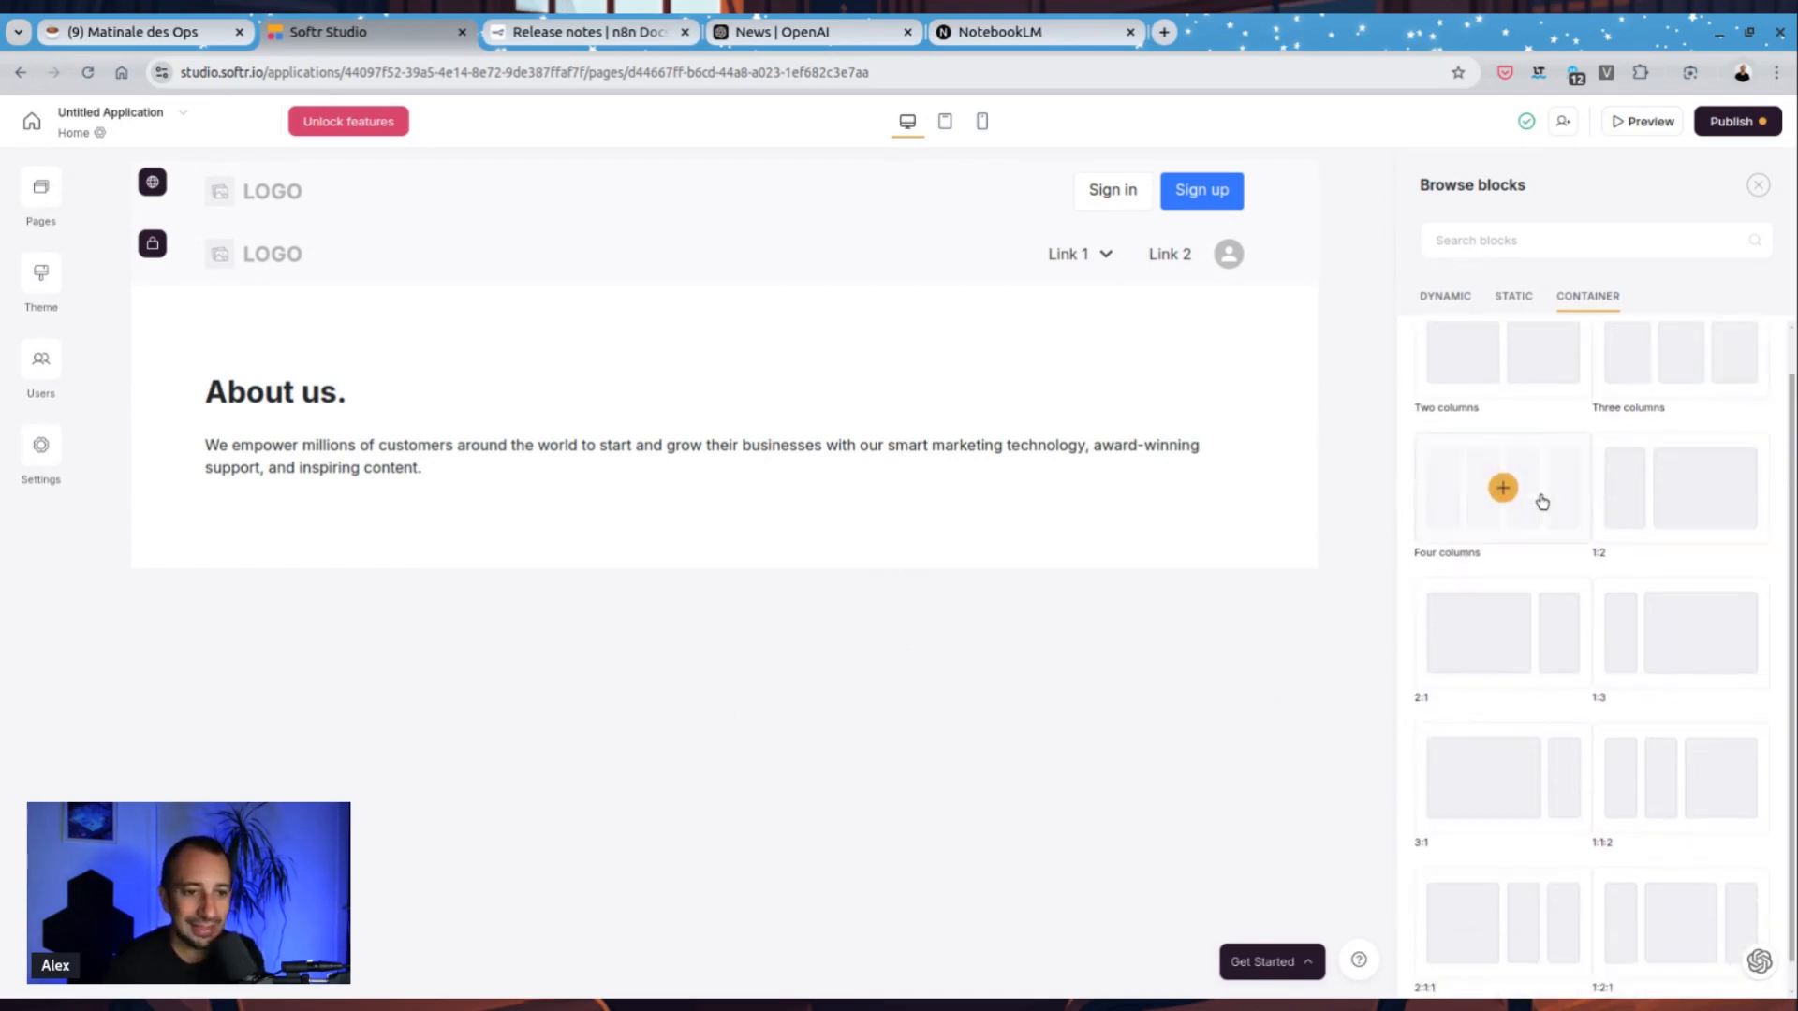
pyautogui.scroll(2, 1545, 506)
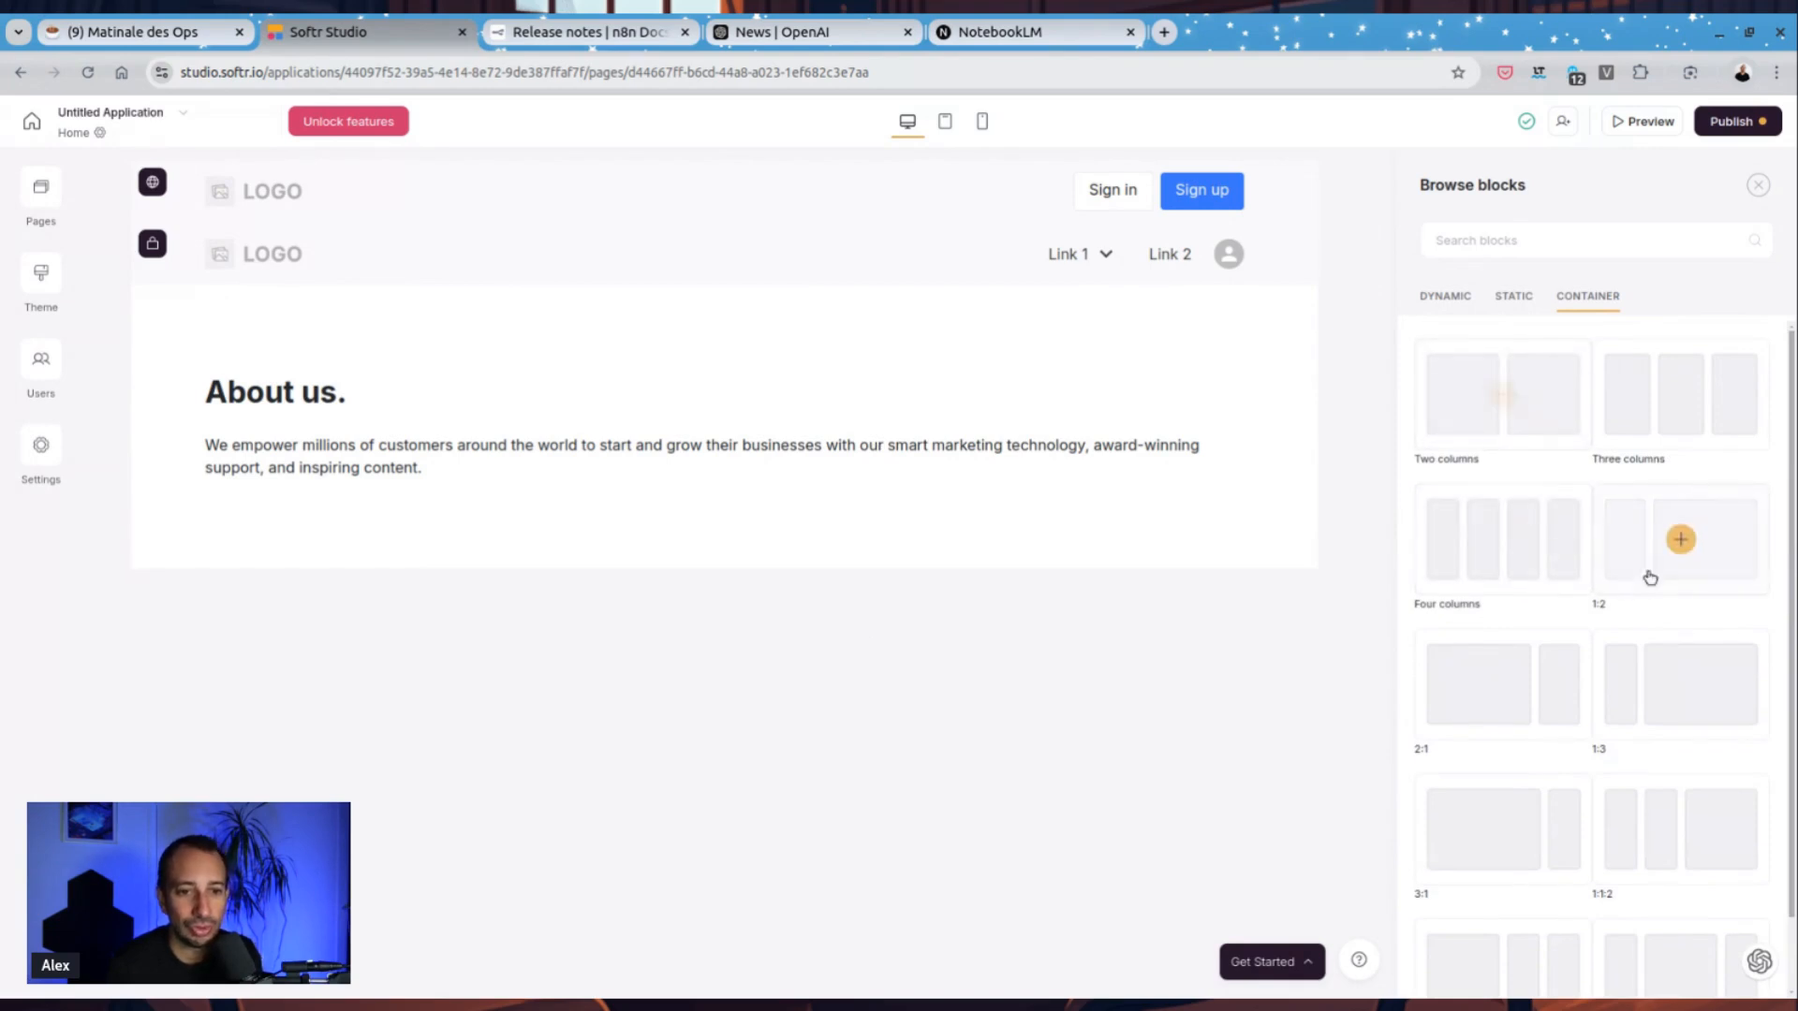
pyautogui.scroll(-1, 1662, 571)
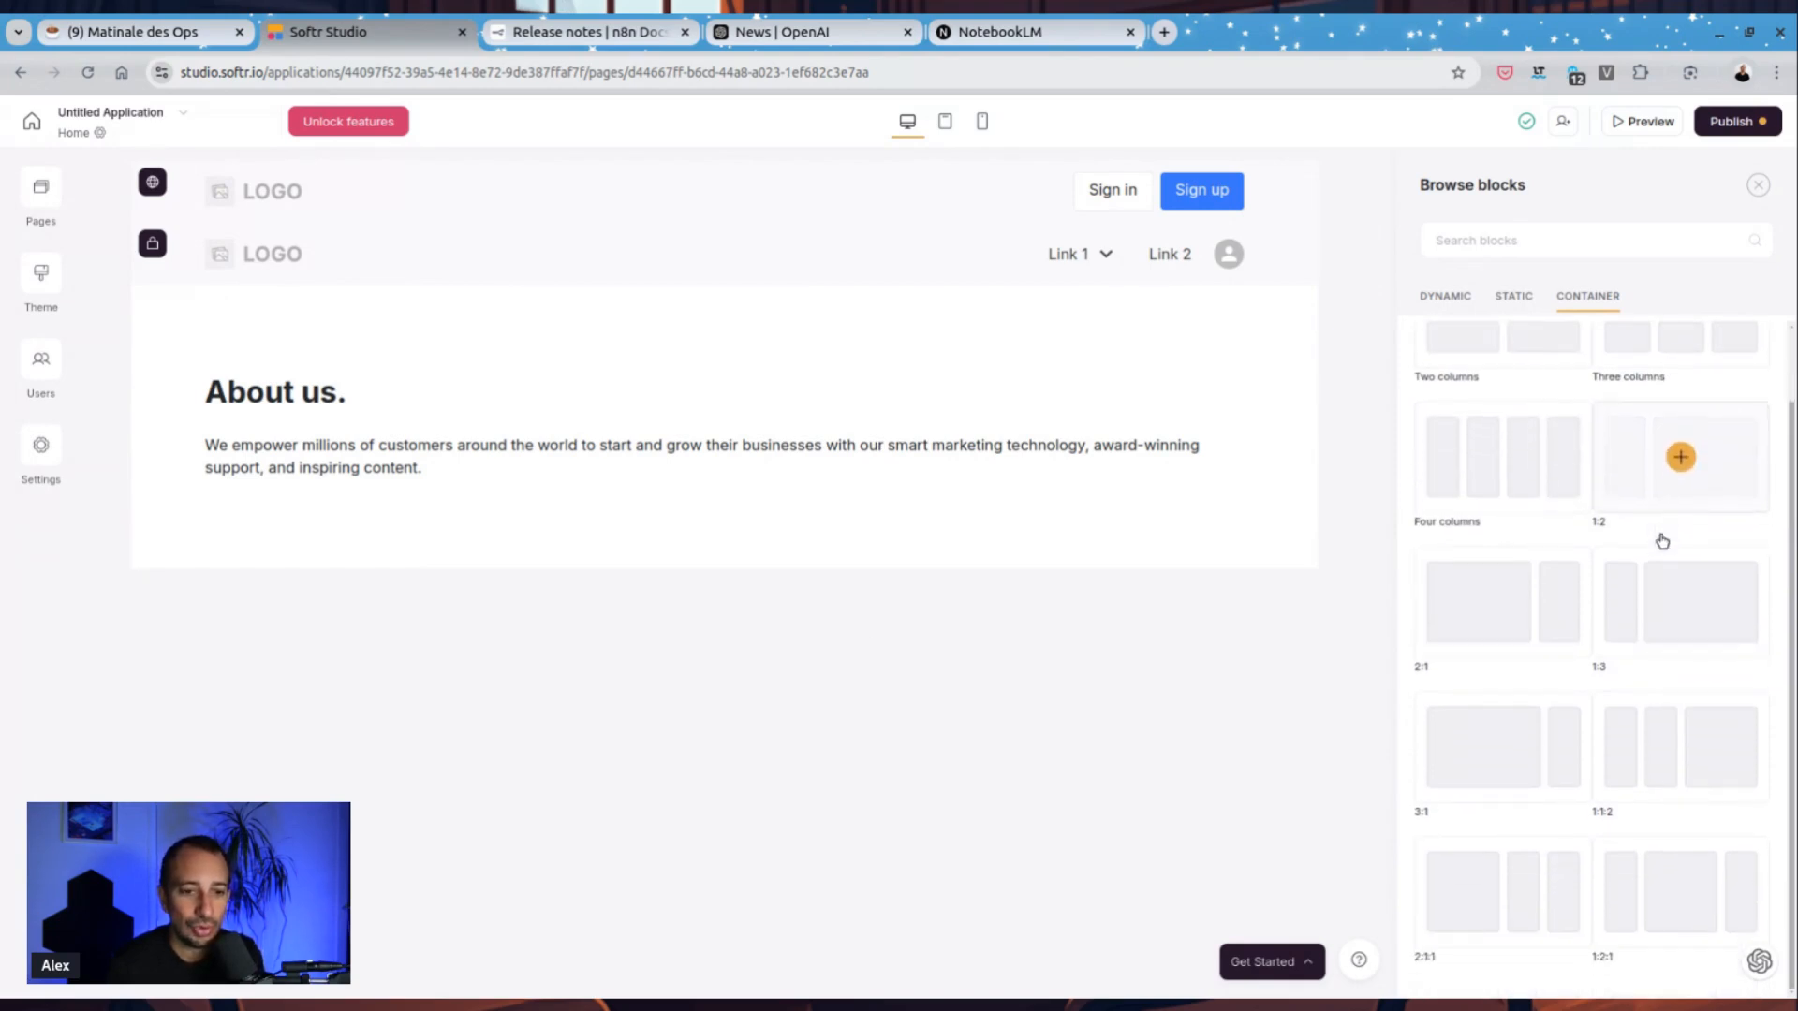
pyautogui.click(1681, 604)
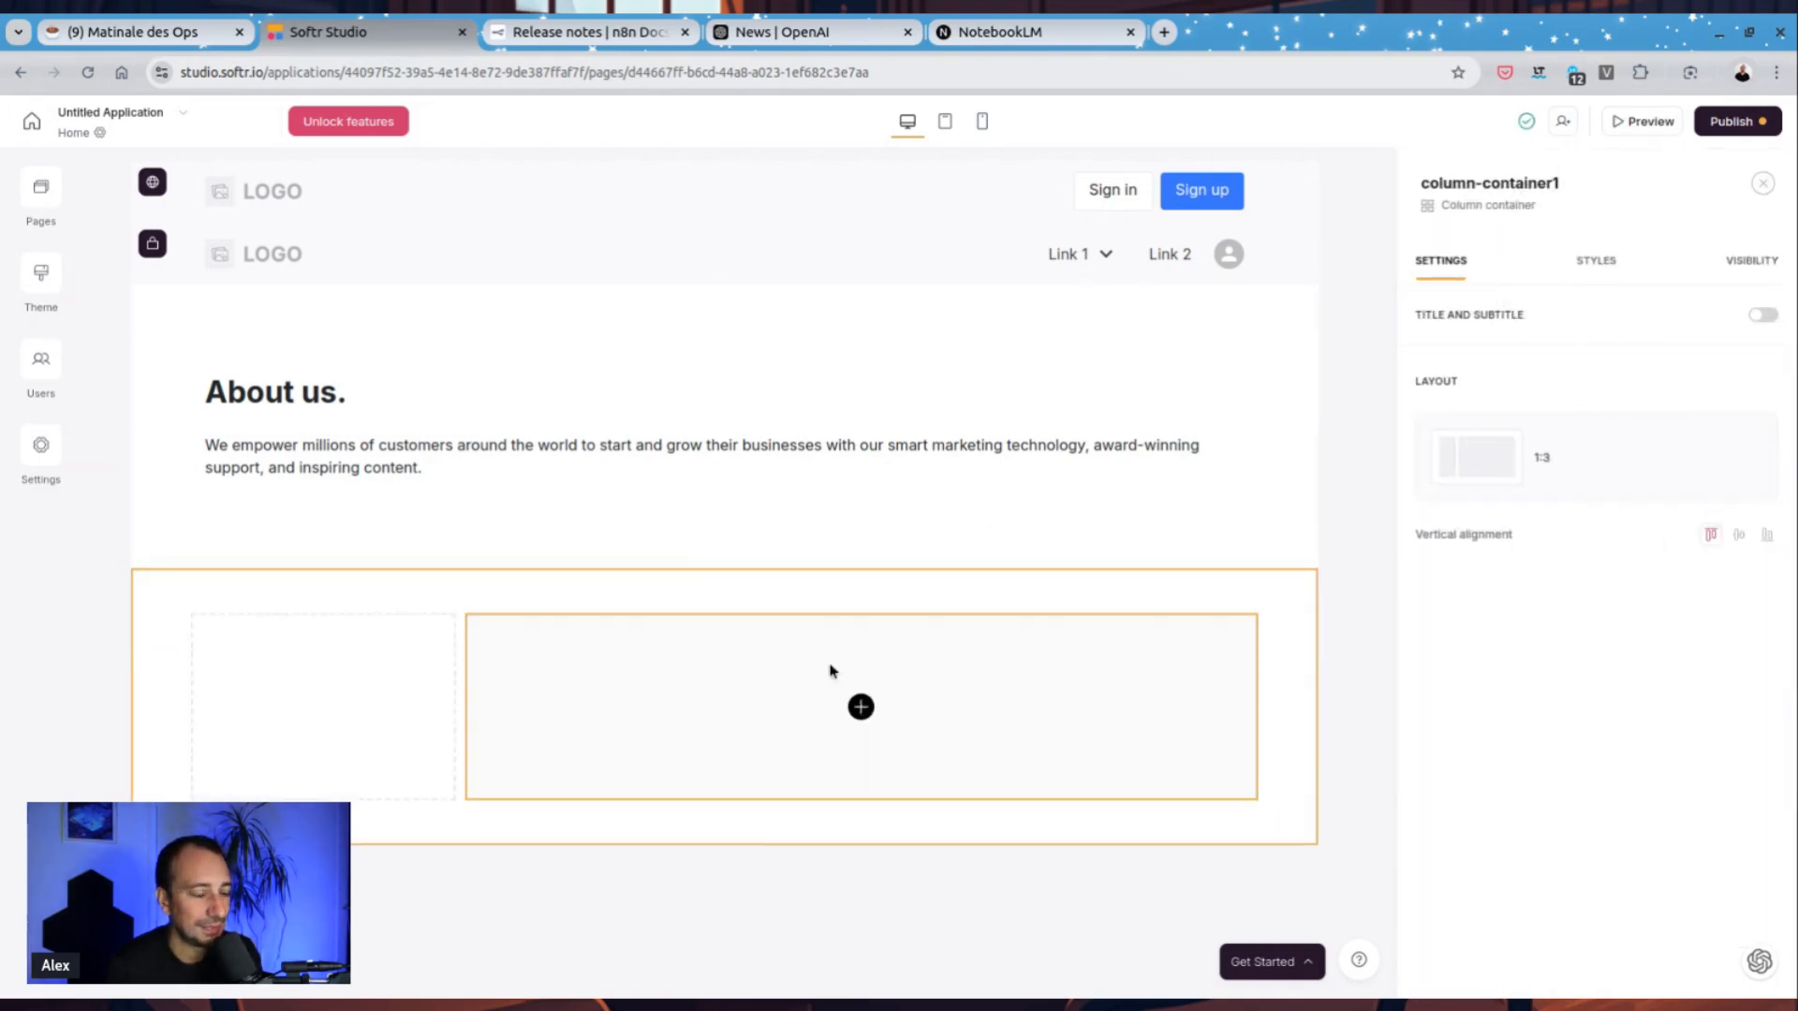
# Step: Change the layout of the new column container to 2:1
pyautogui.click(678, 718)
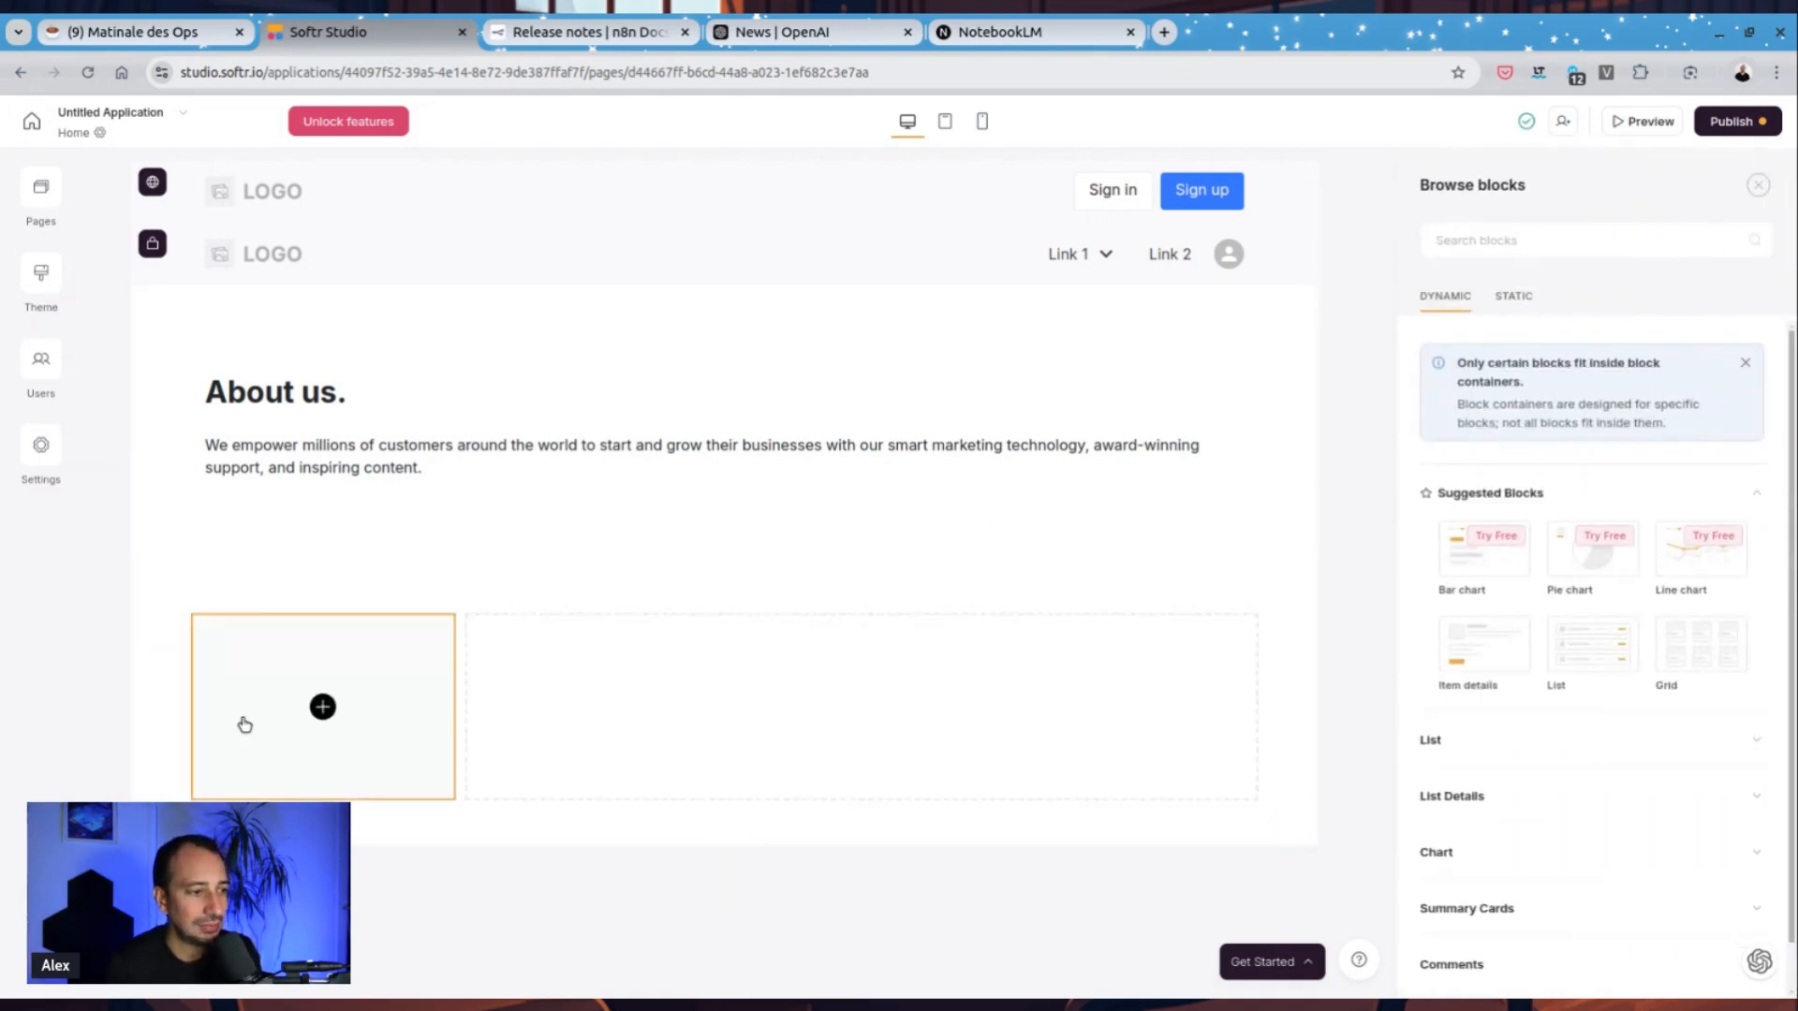
pyautogui.click(749, 583)
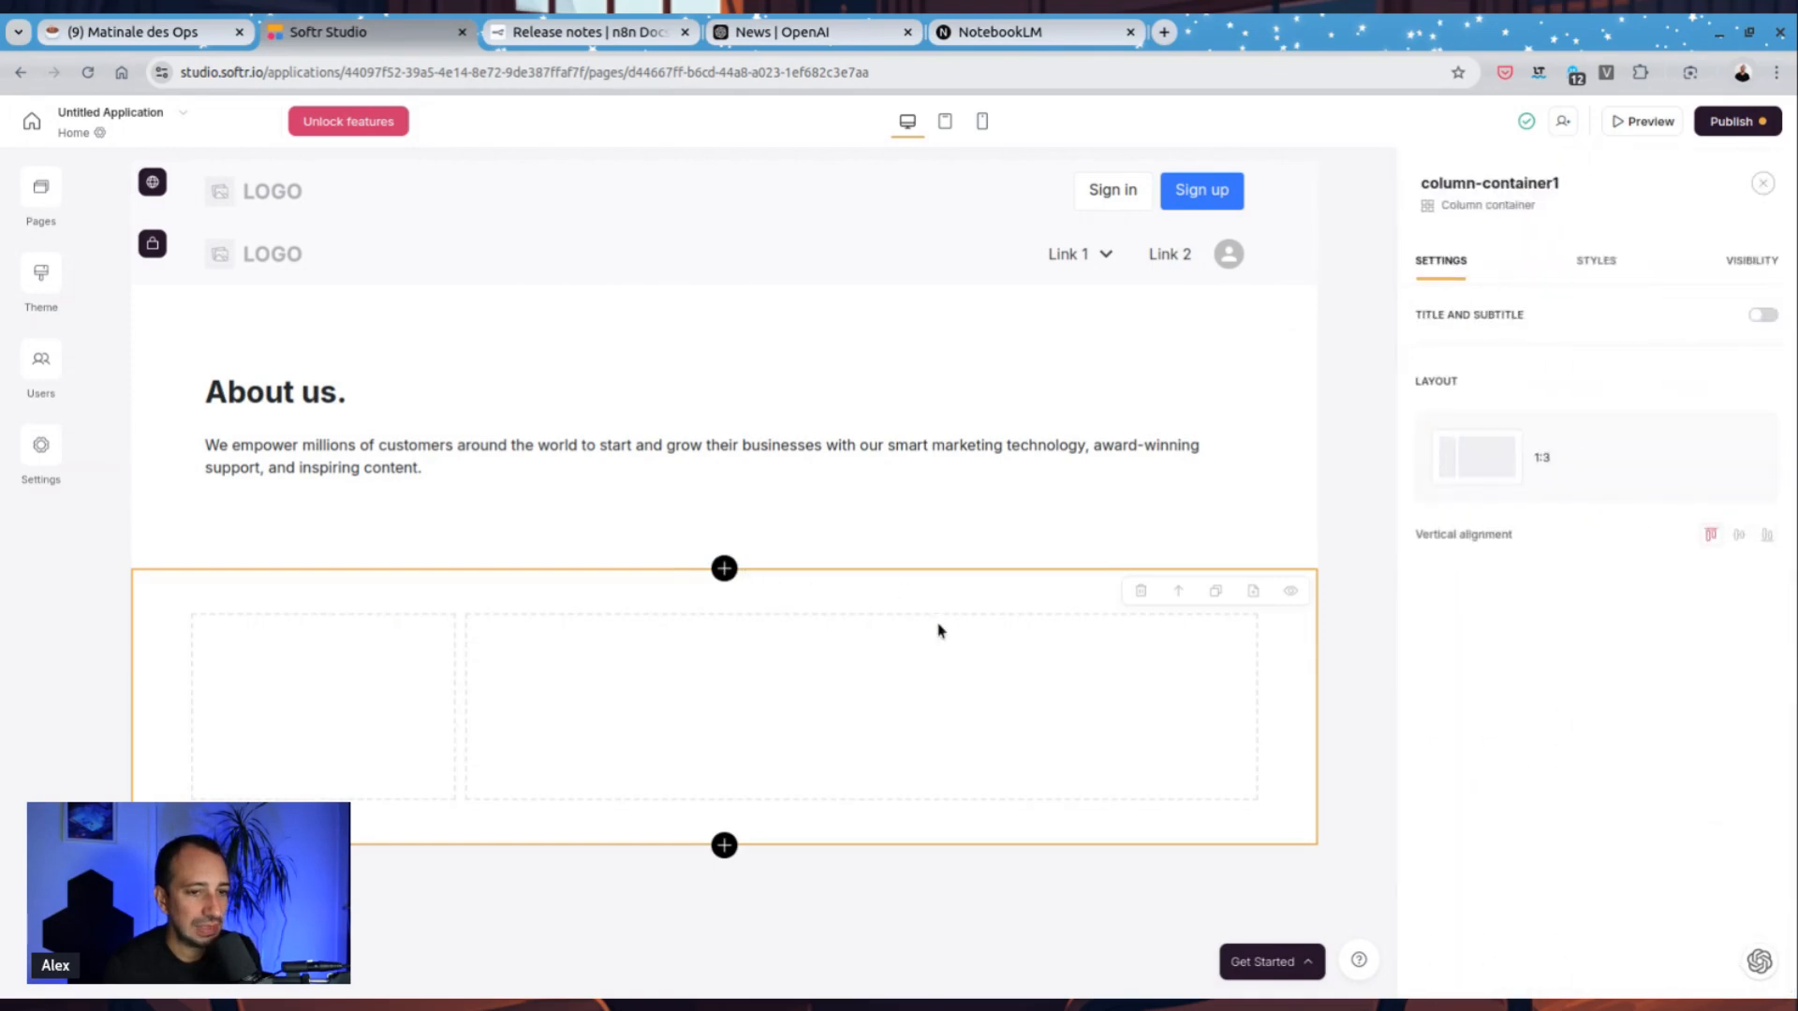
pyautogui.click(1487, 473)
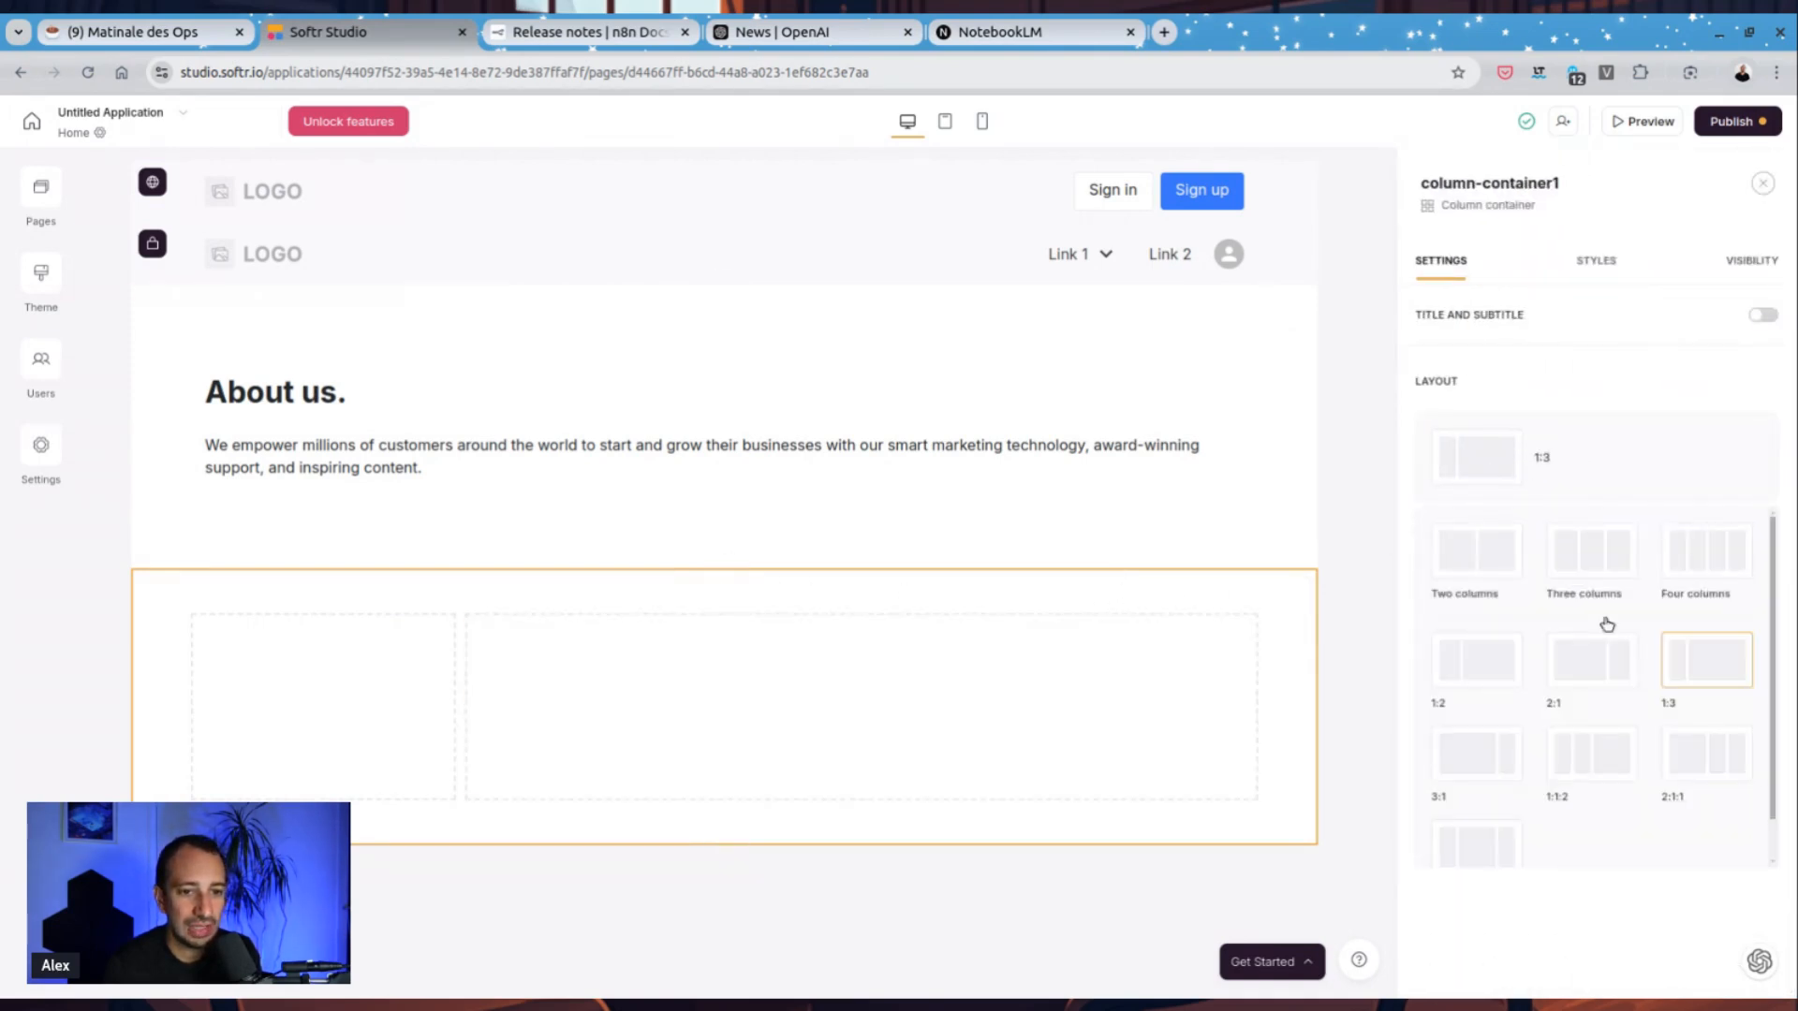
pyautogui.click(1629, 688)
pyautogui.click(1562, 475)
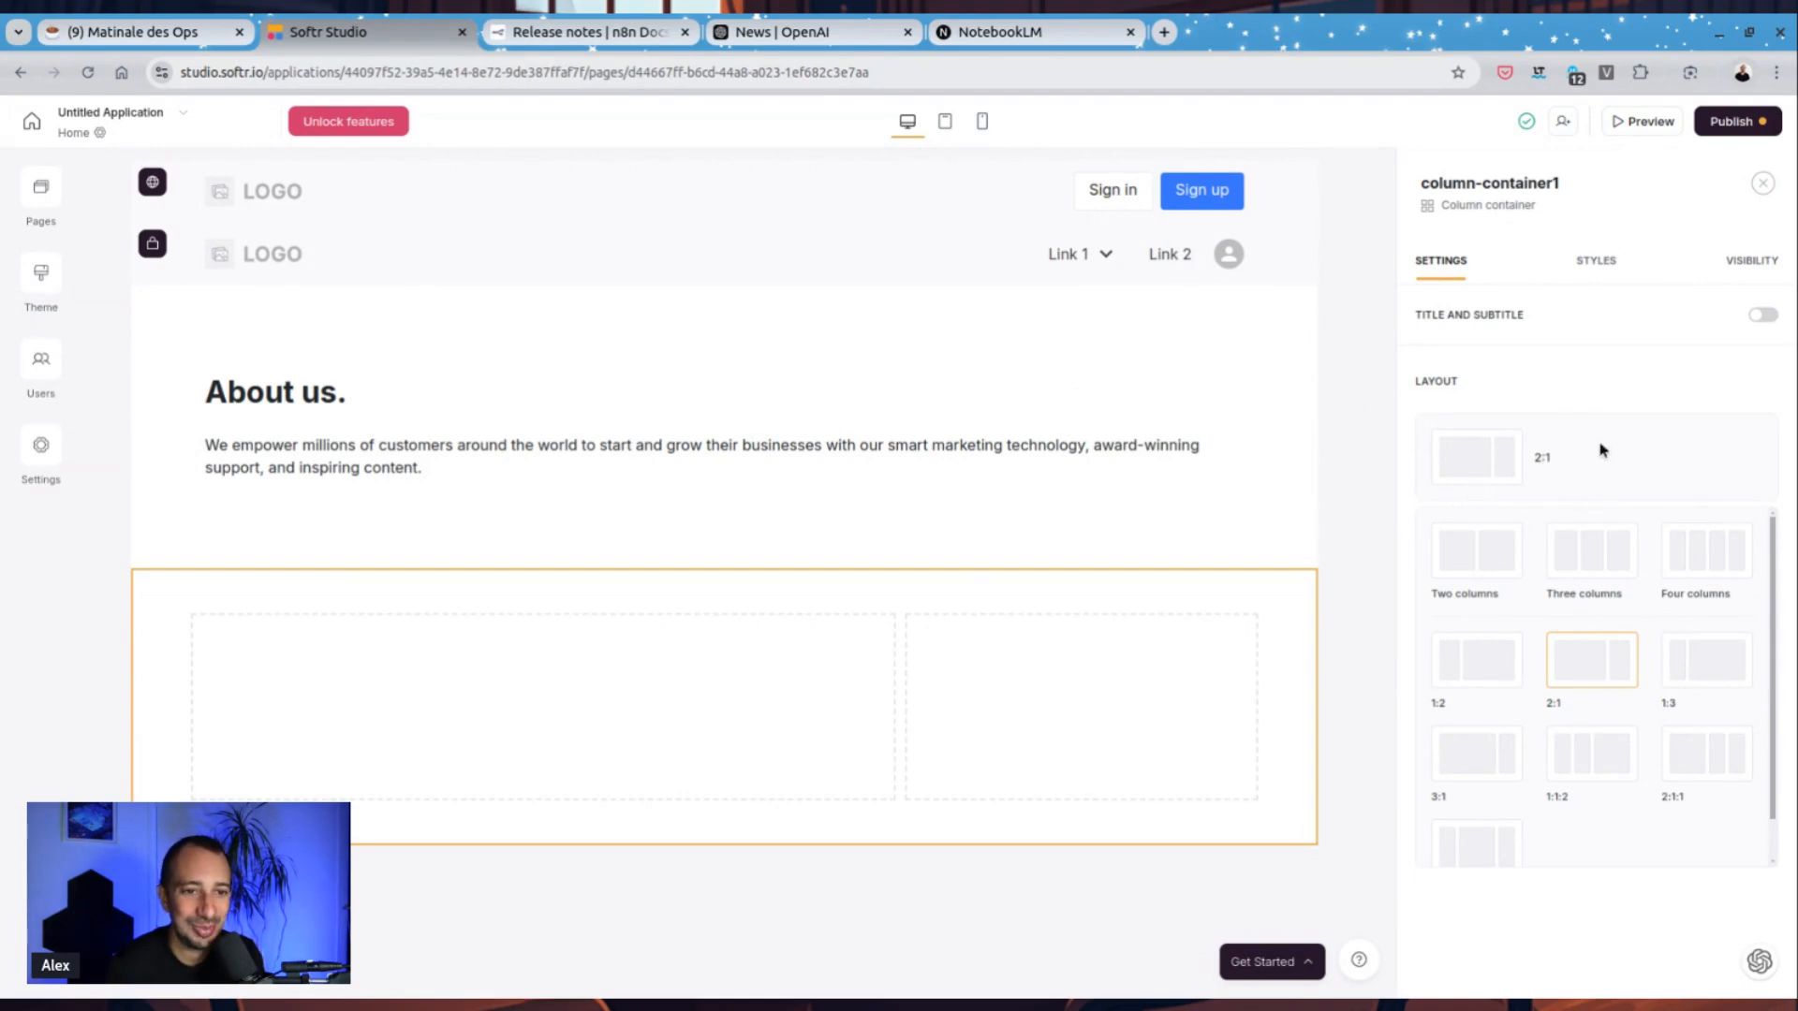
# Step: Try out the title and subtitle option of the column container, leaving it switched off
pyautogui.click(1758, 318)
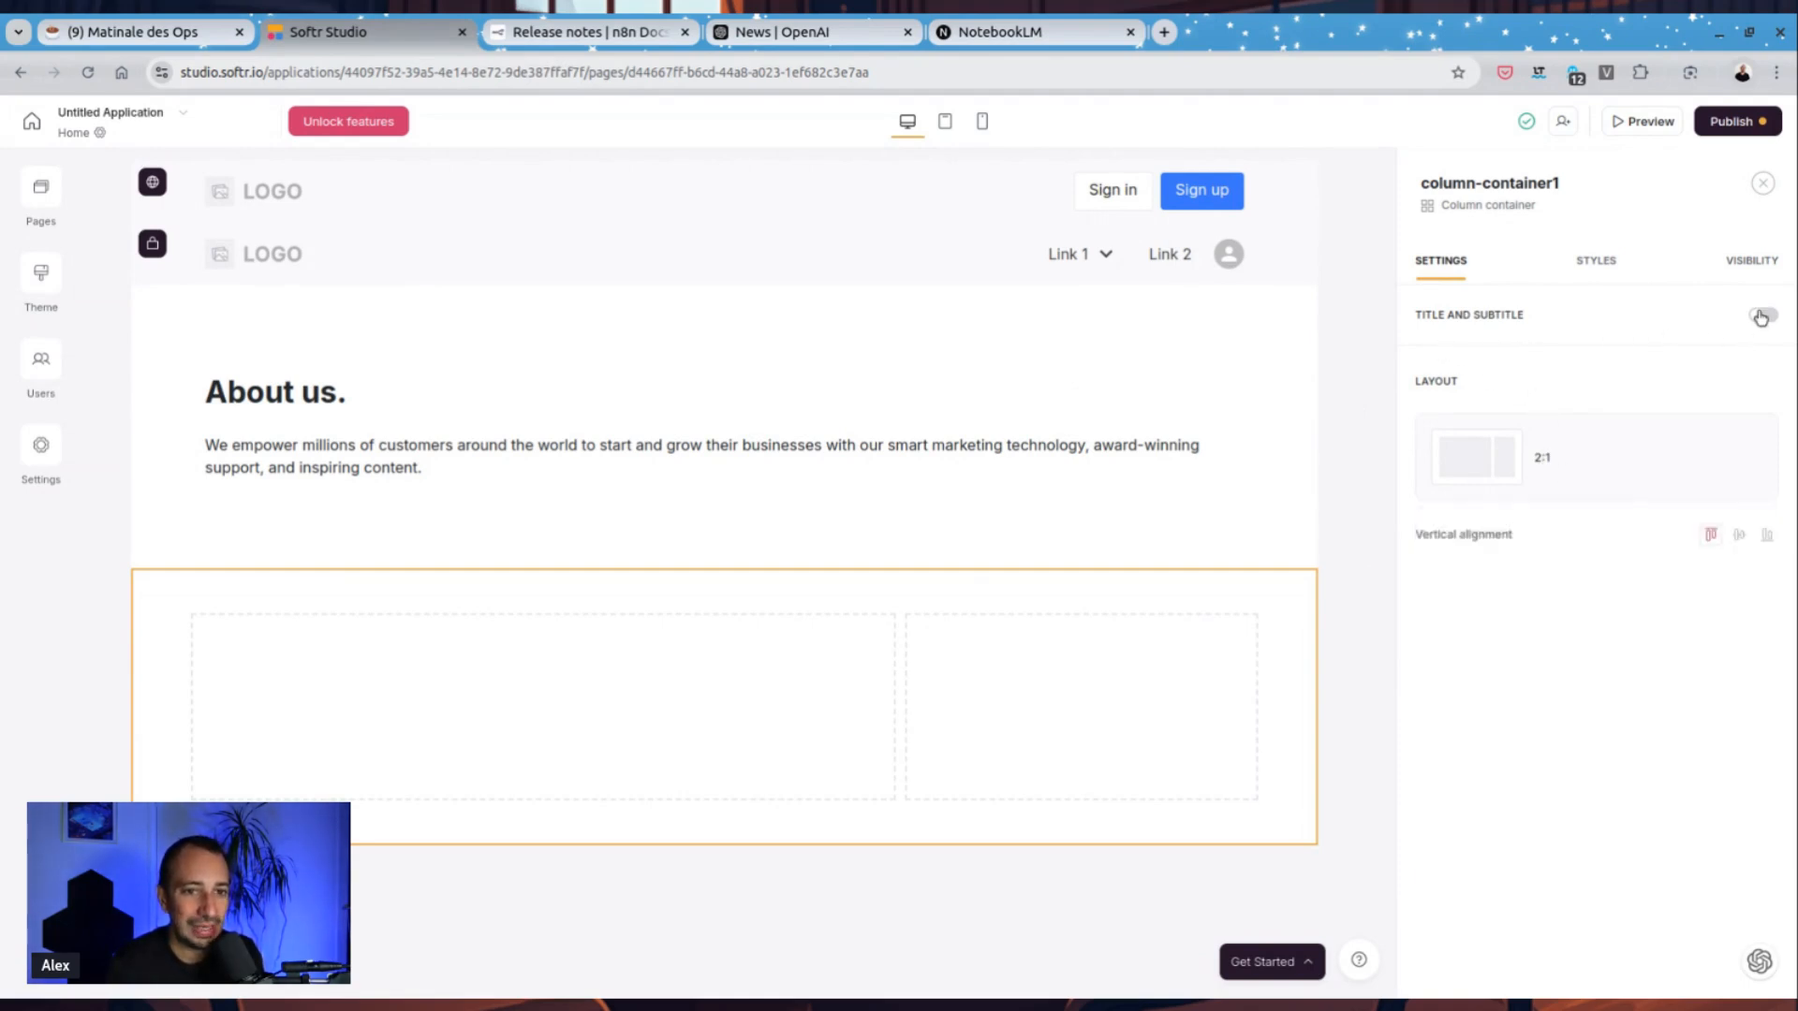
pyautogui.click(1761, 317)
pyautogui.click(1761, 317)
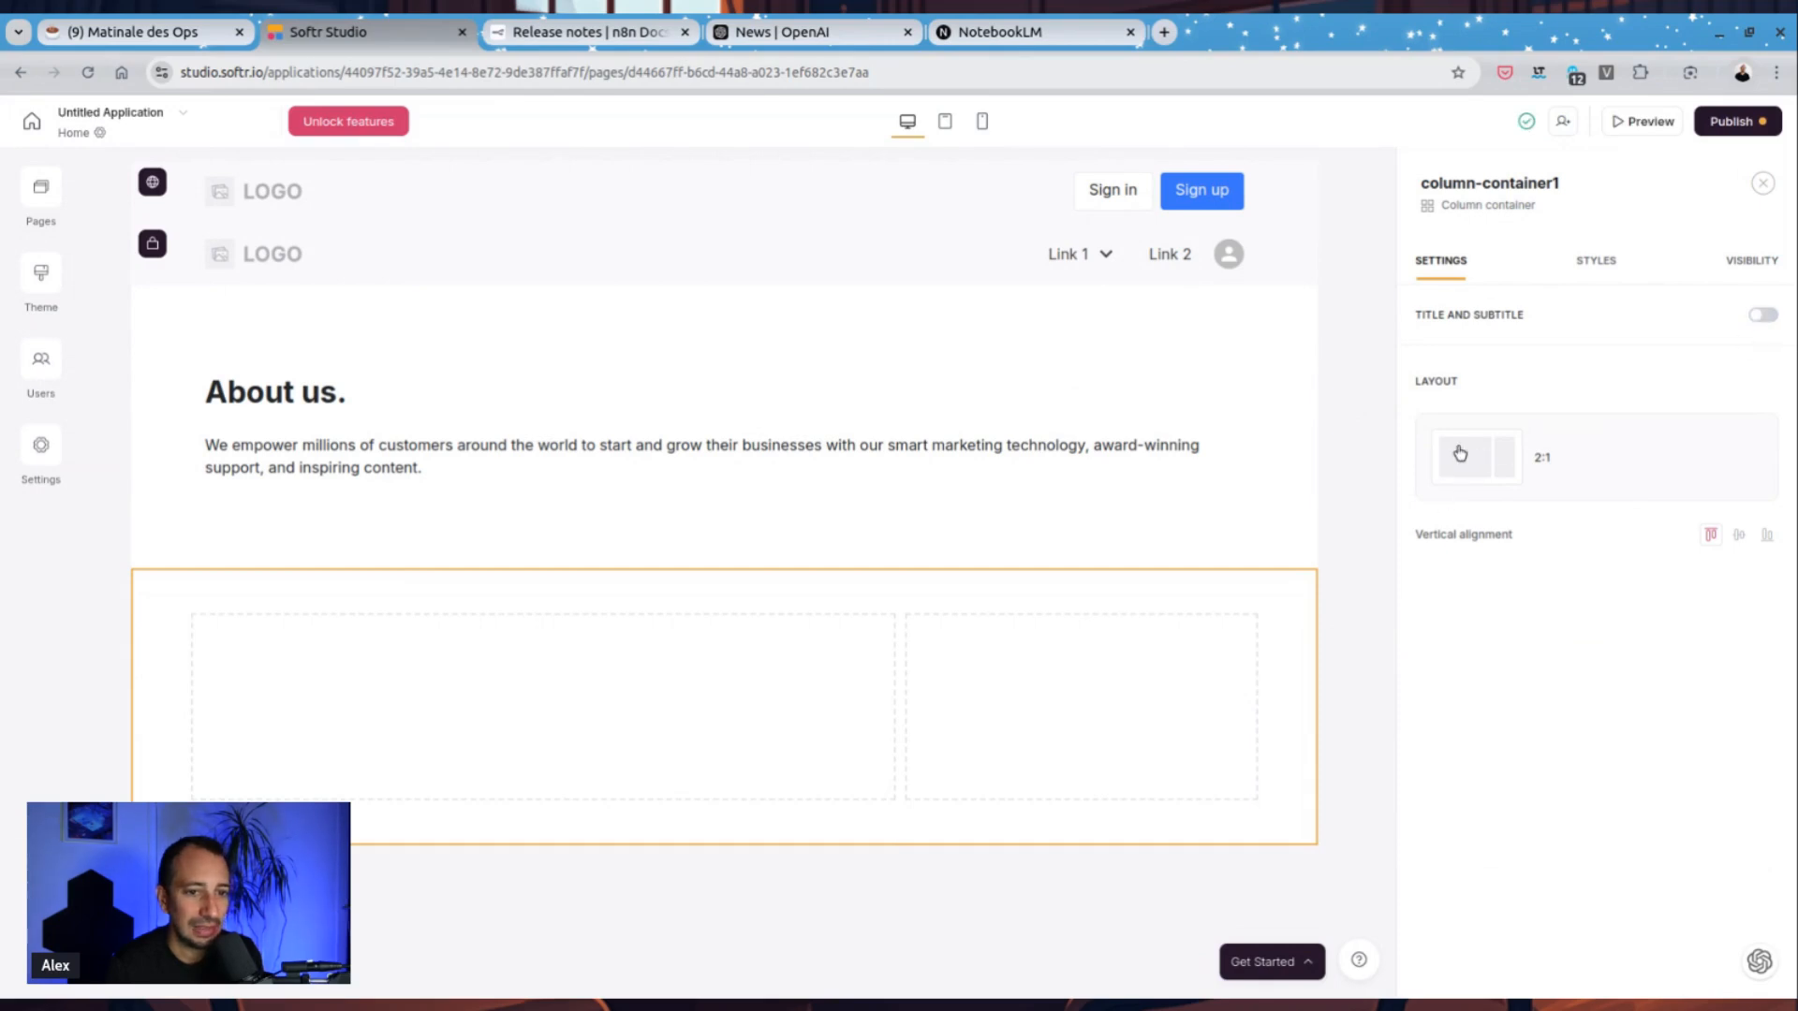
# Step: Add a static Simple text block from the Other category to the container's wide column
pyautogui.click(553, 707)
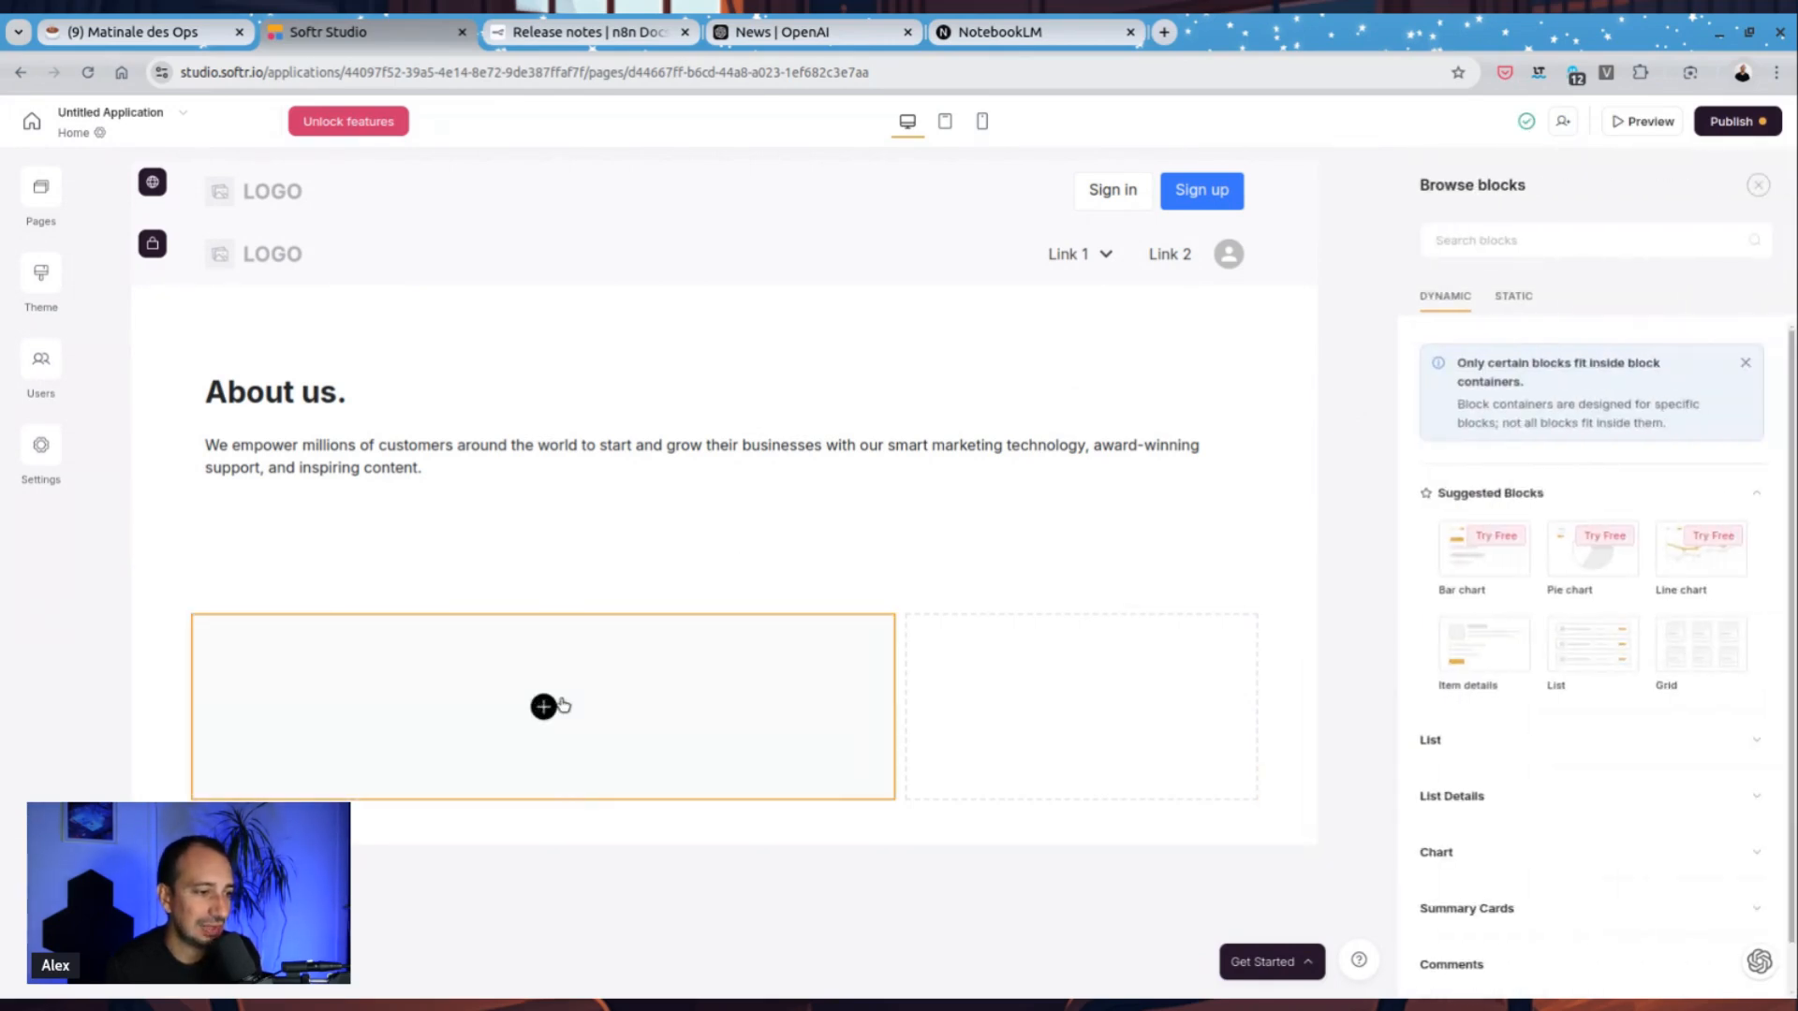
pyautogui.scroll(-1, 1578, 614)
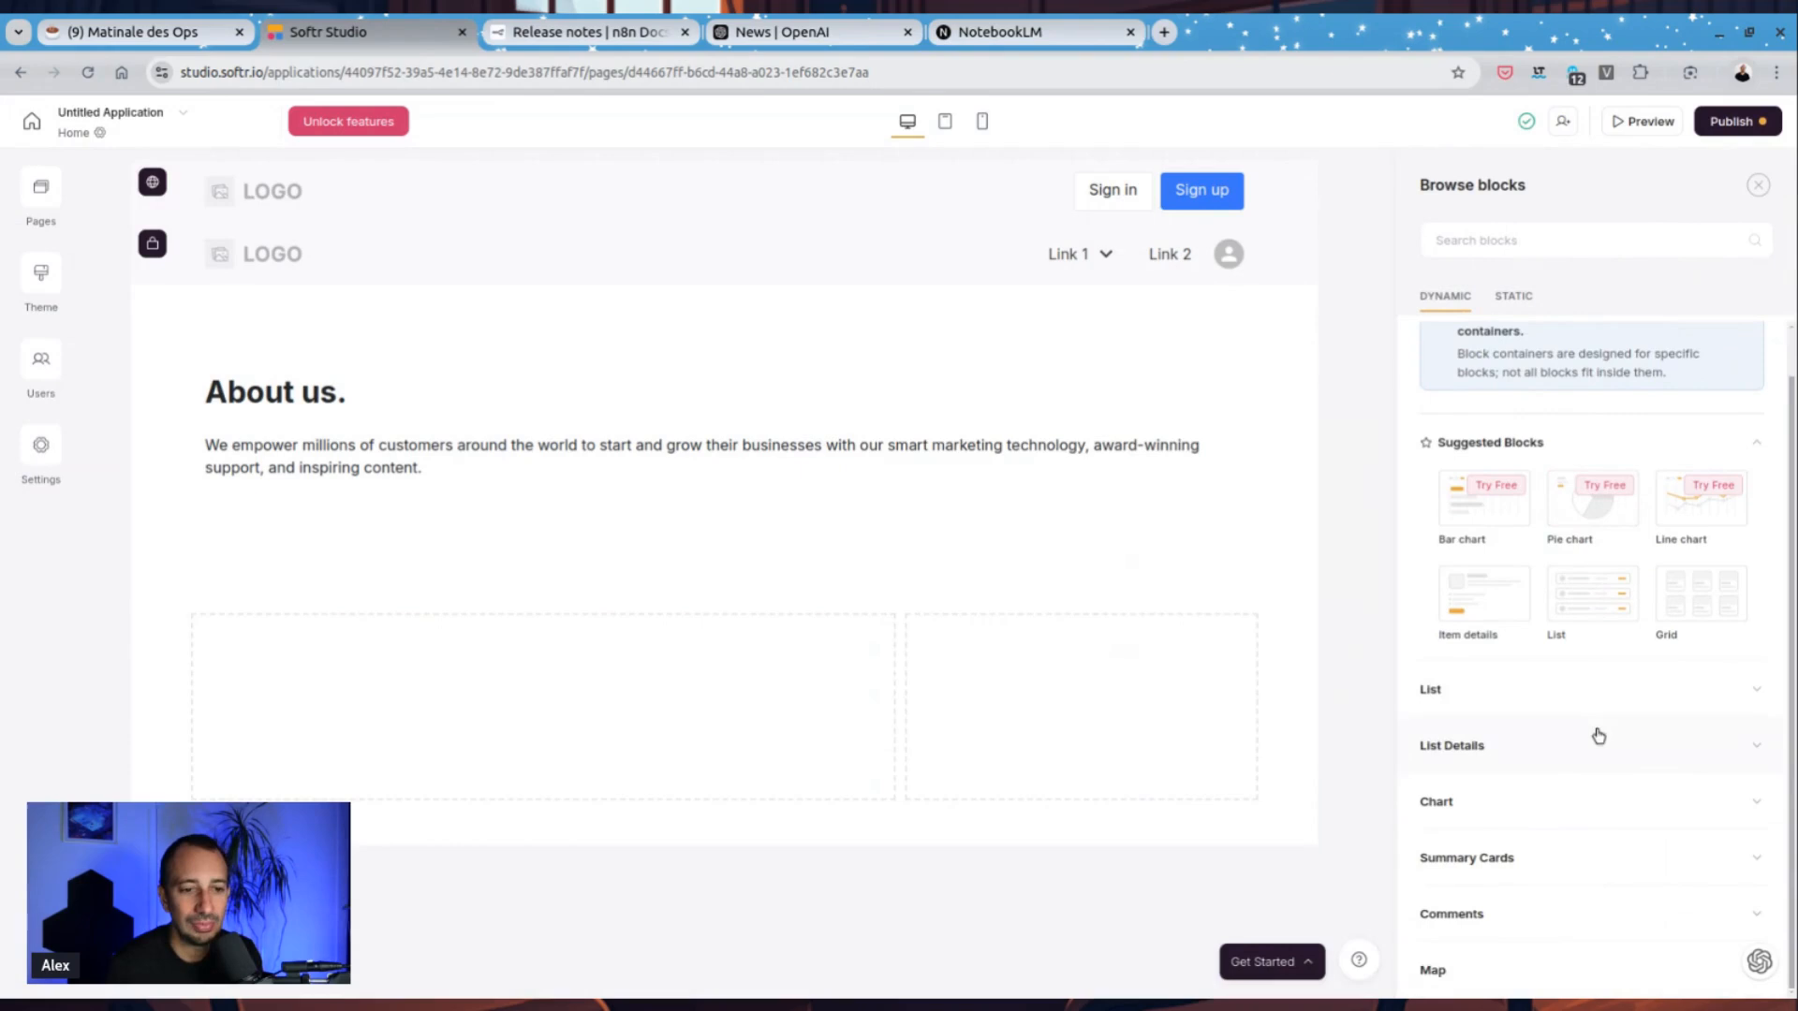
pyautogui.scroll(1, 1433, 560)
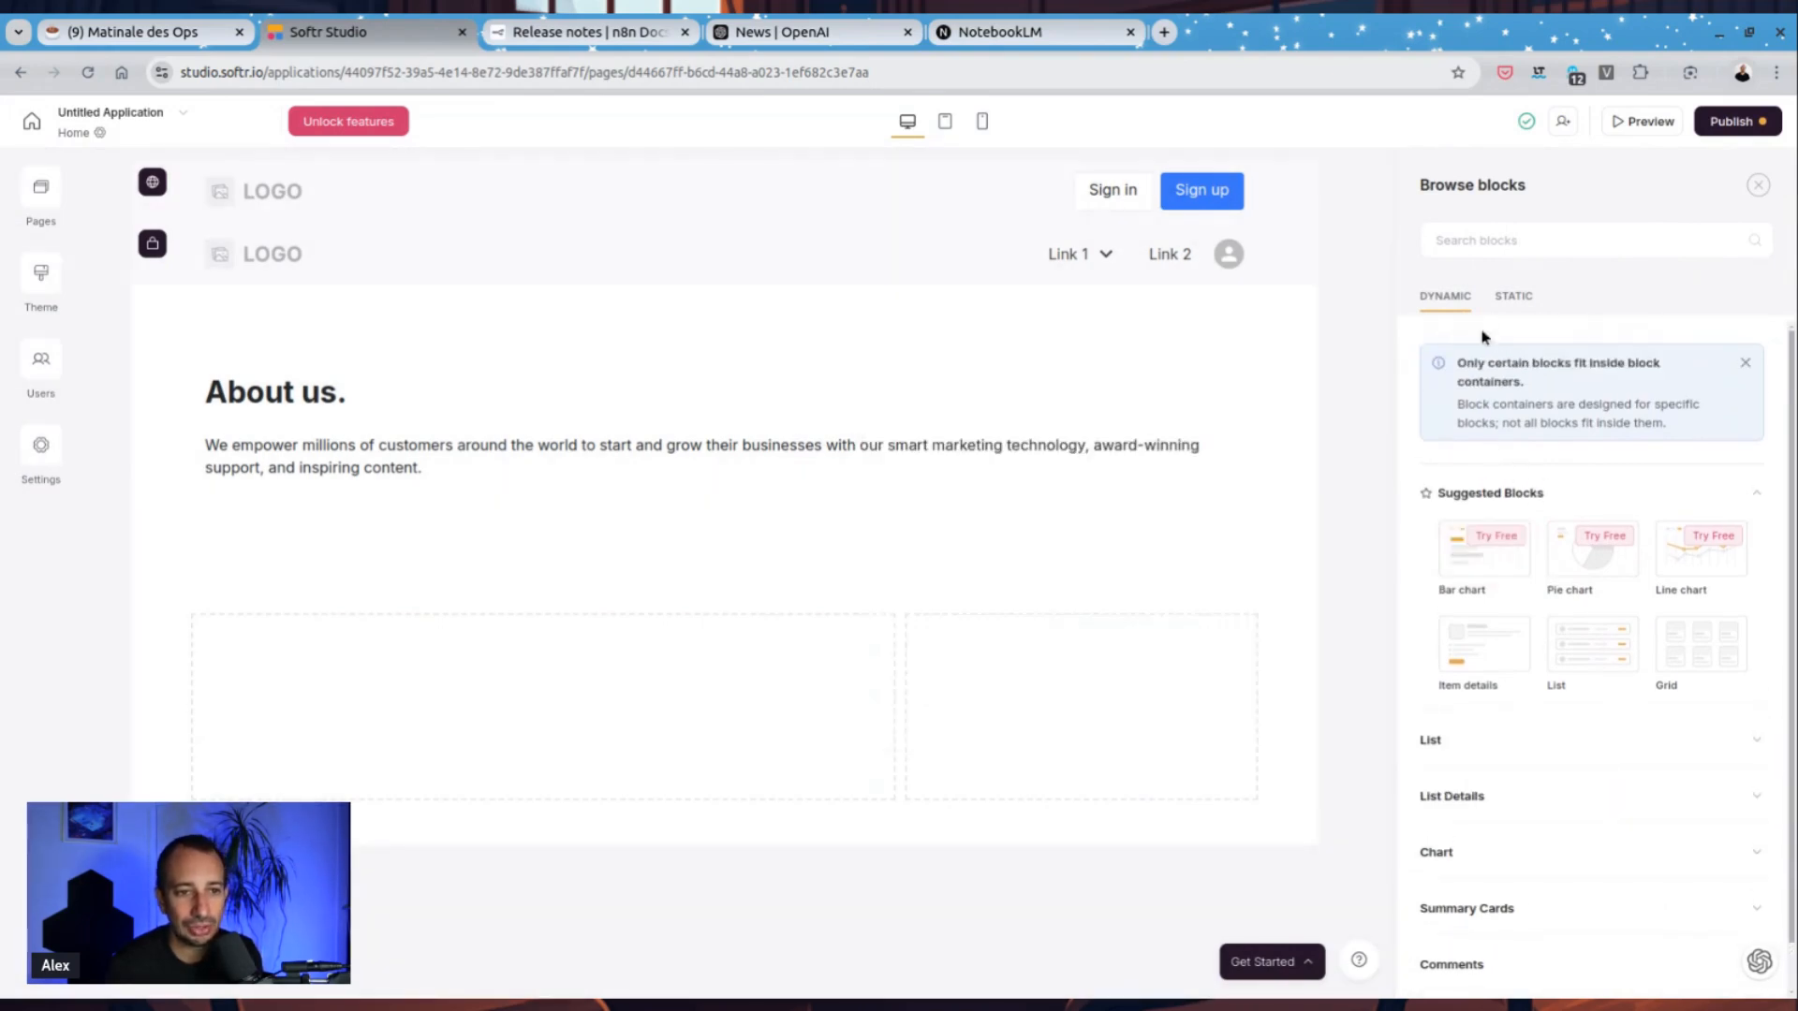
pyautogui.click(1503, 300)
pyautogui.click(1561, 608)
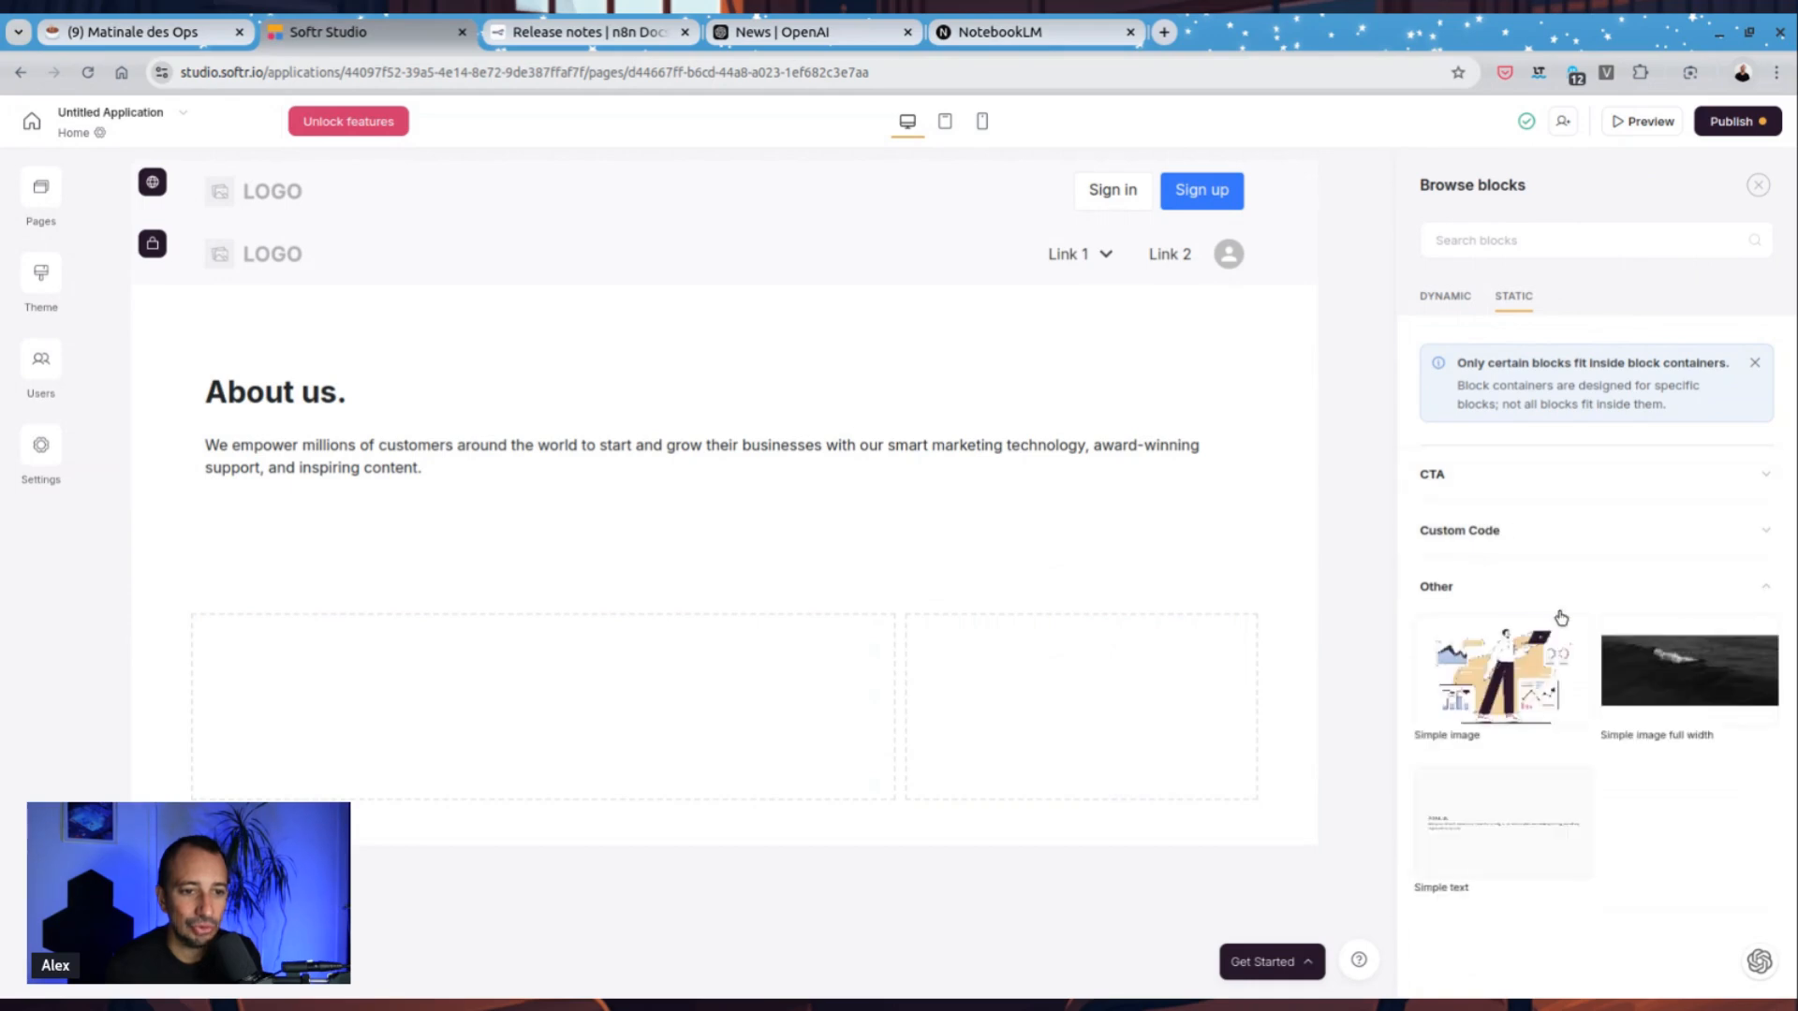
pyautogui.click(1496, 826)
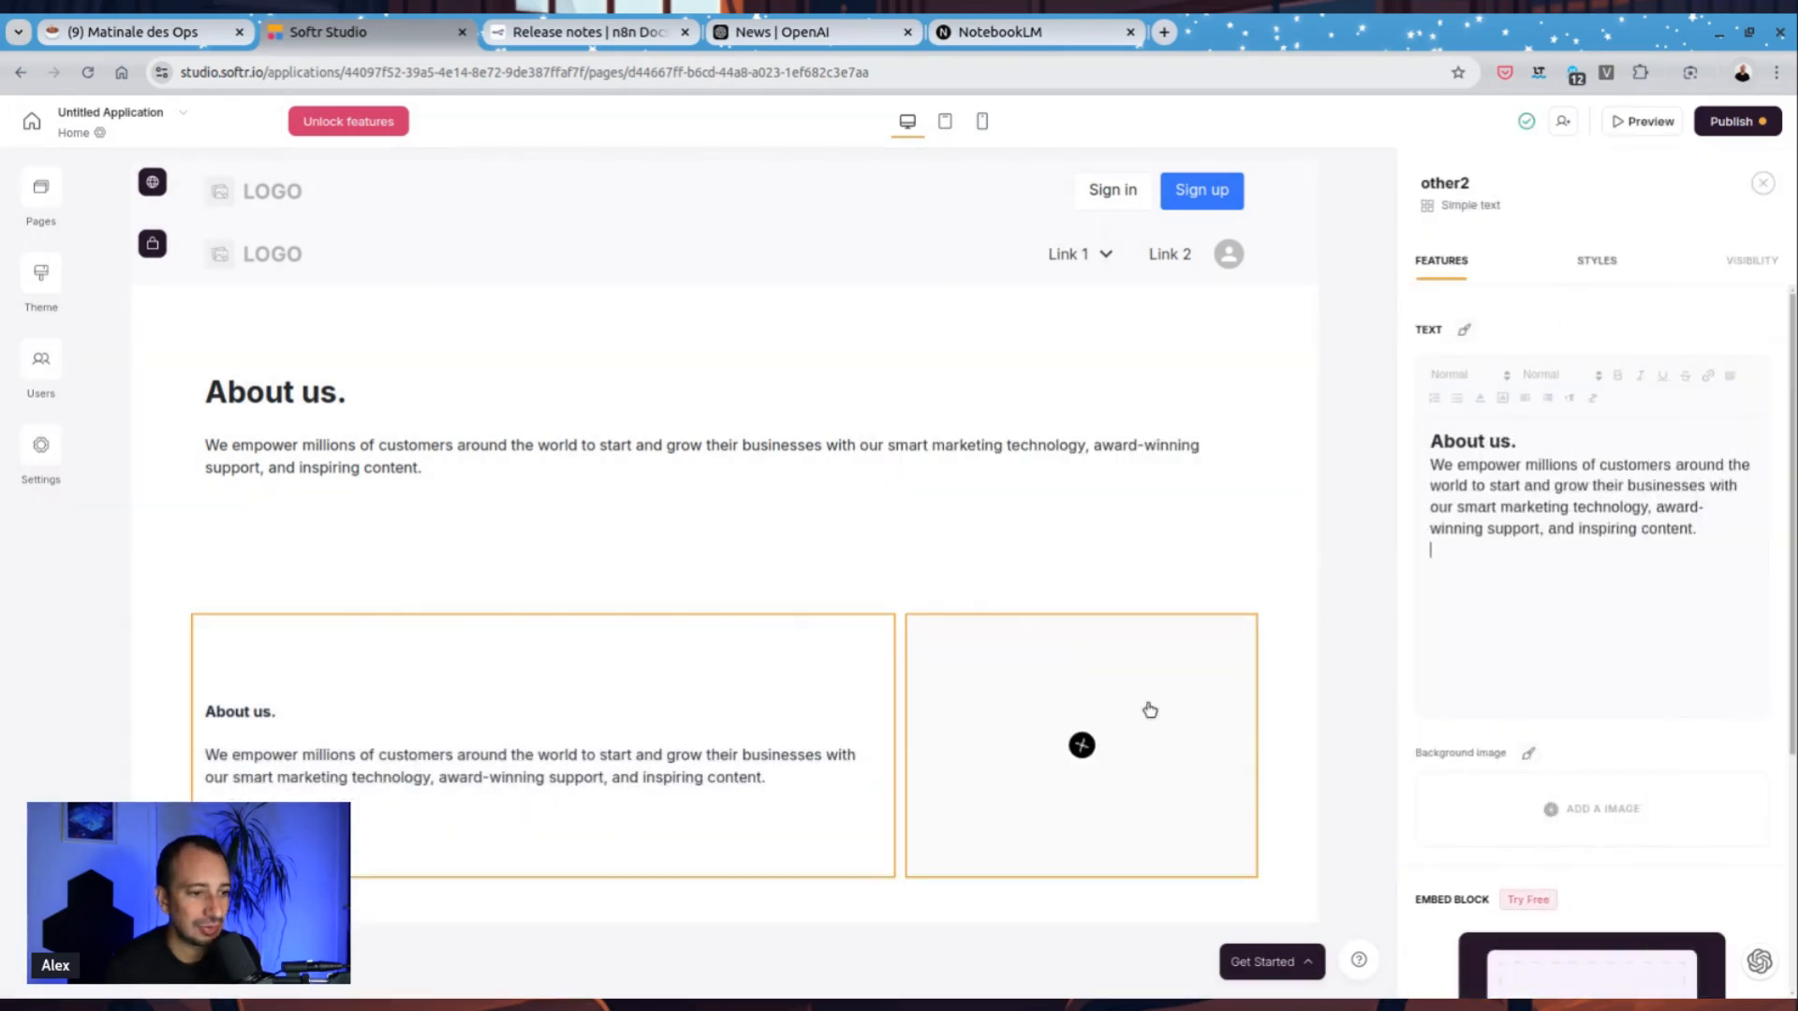
# Step: Add a static Simple image block from the Other category to the container's narrow column
pyautogui.click(1082, 746)
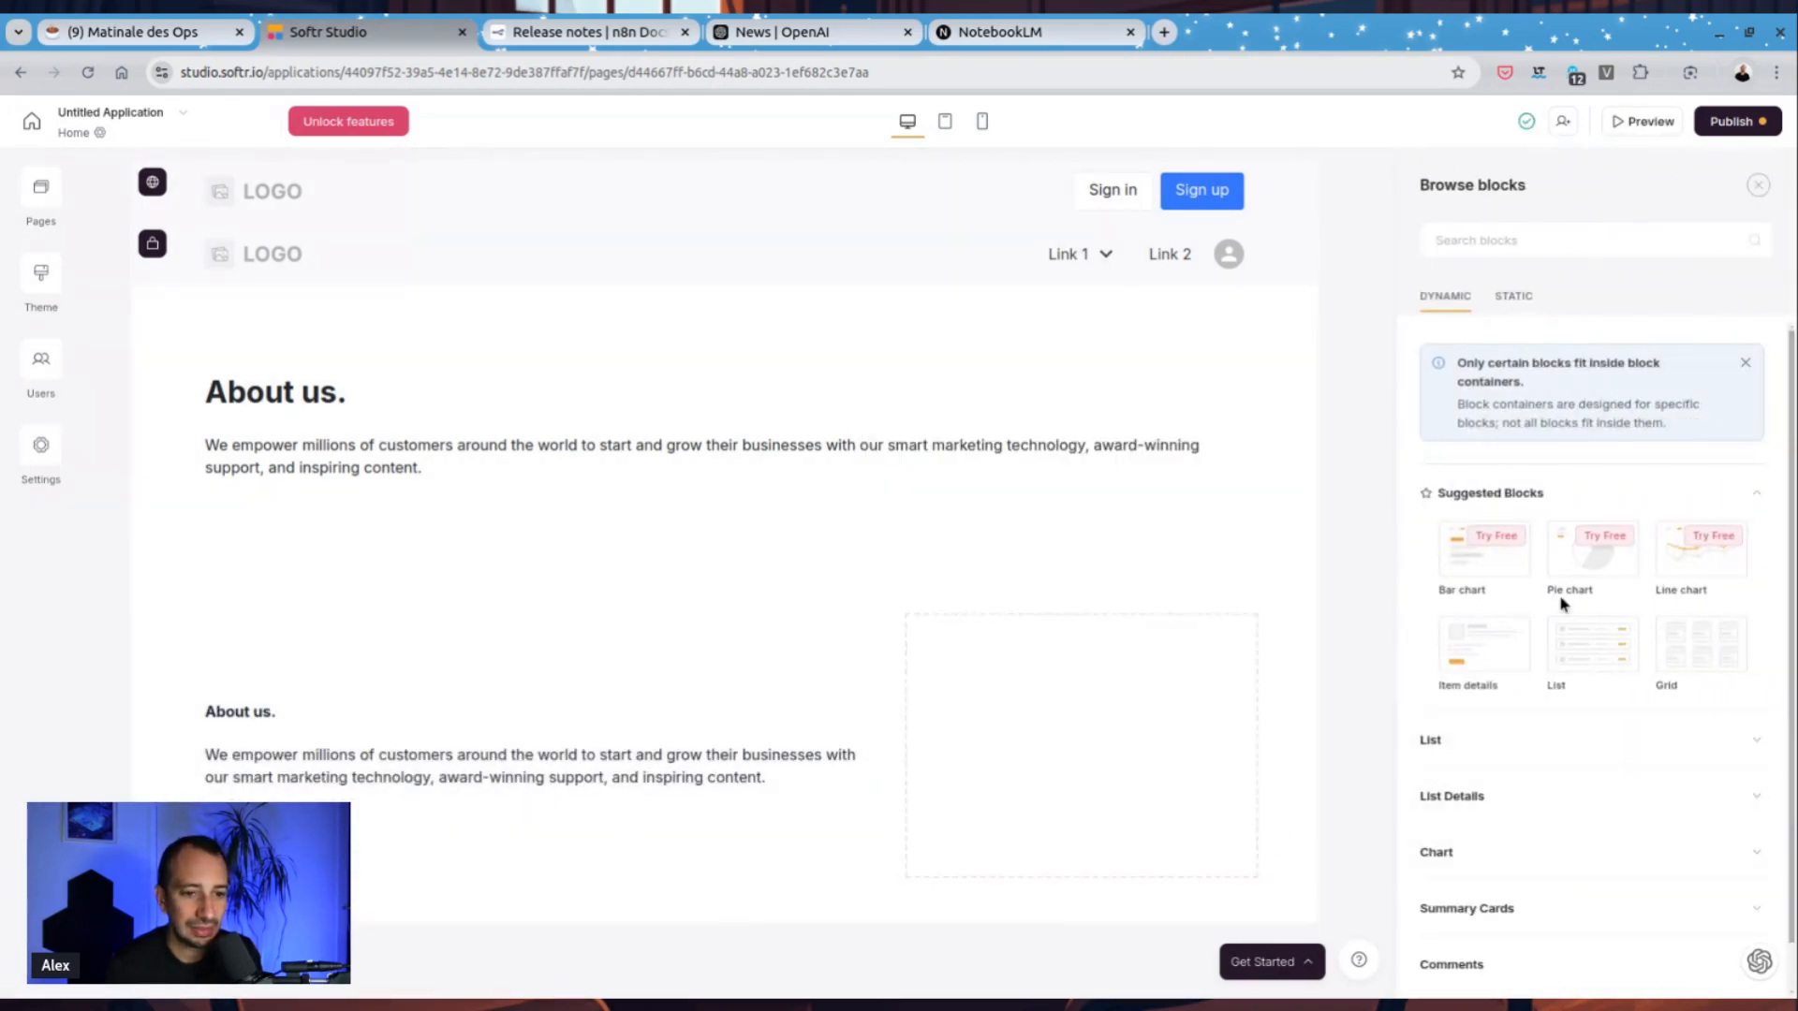
pyautogui.click(1500, 300)
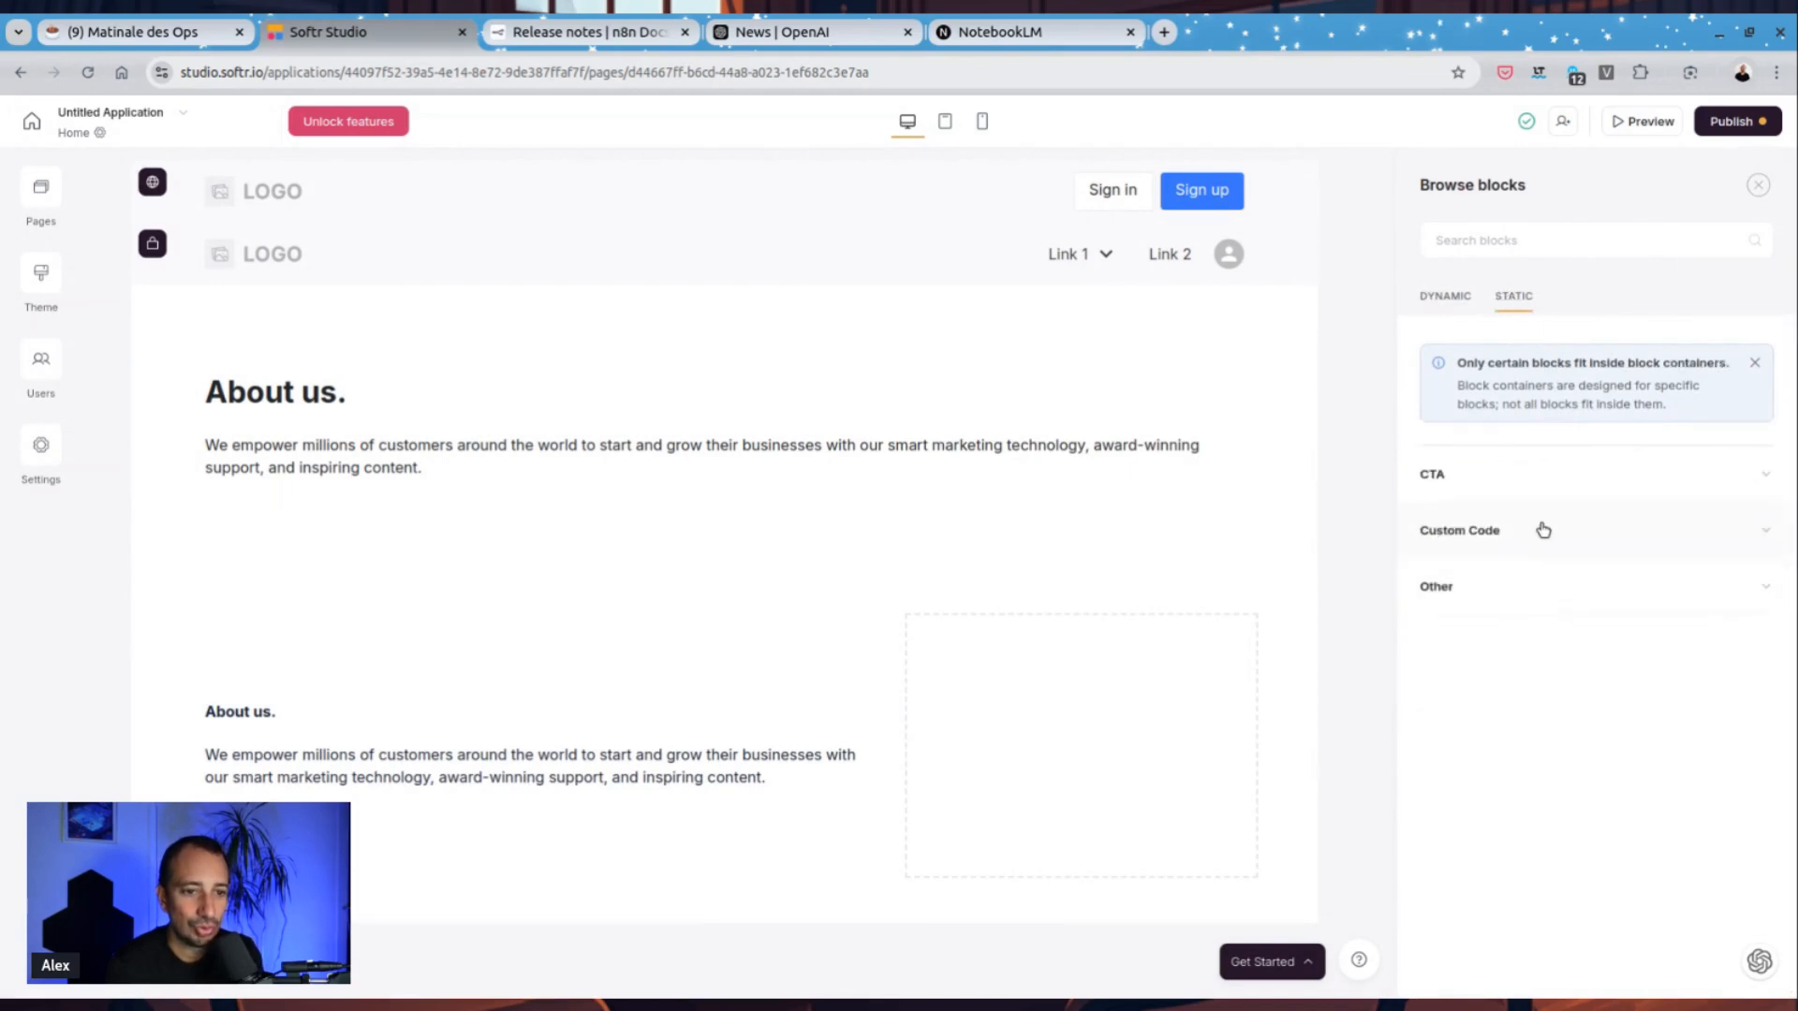
pyautogui.click(1509, 483)
pyautogui.click(1538, 410)
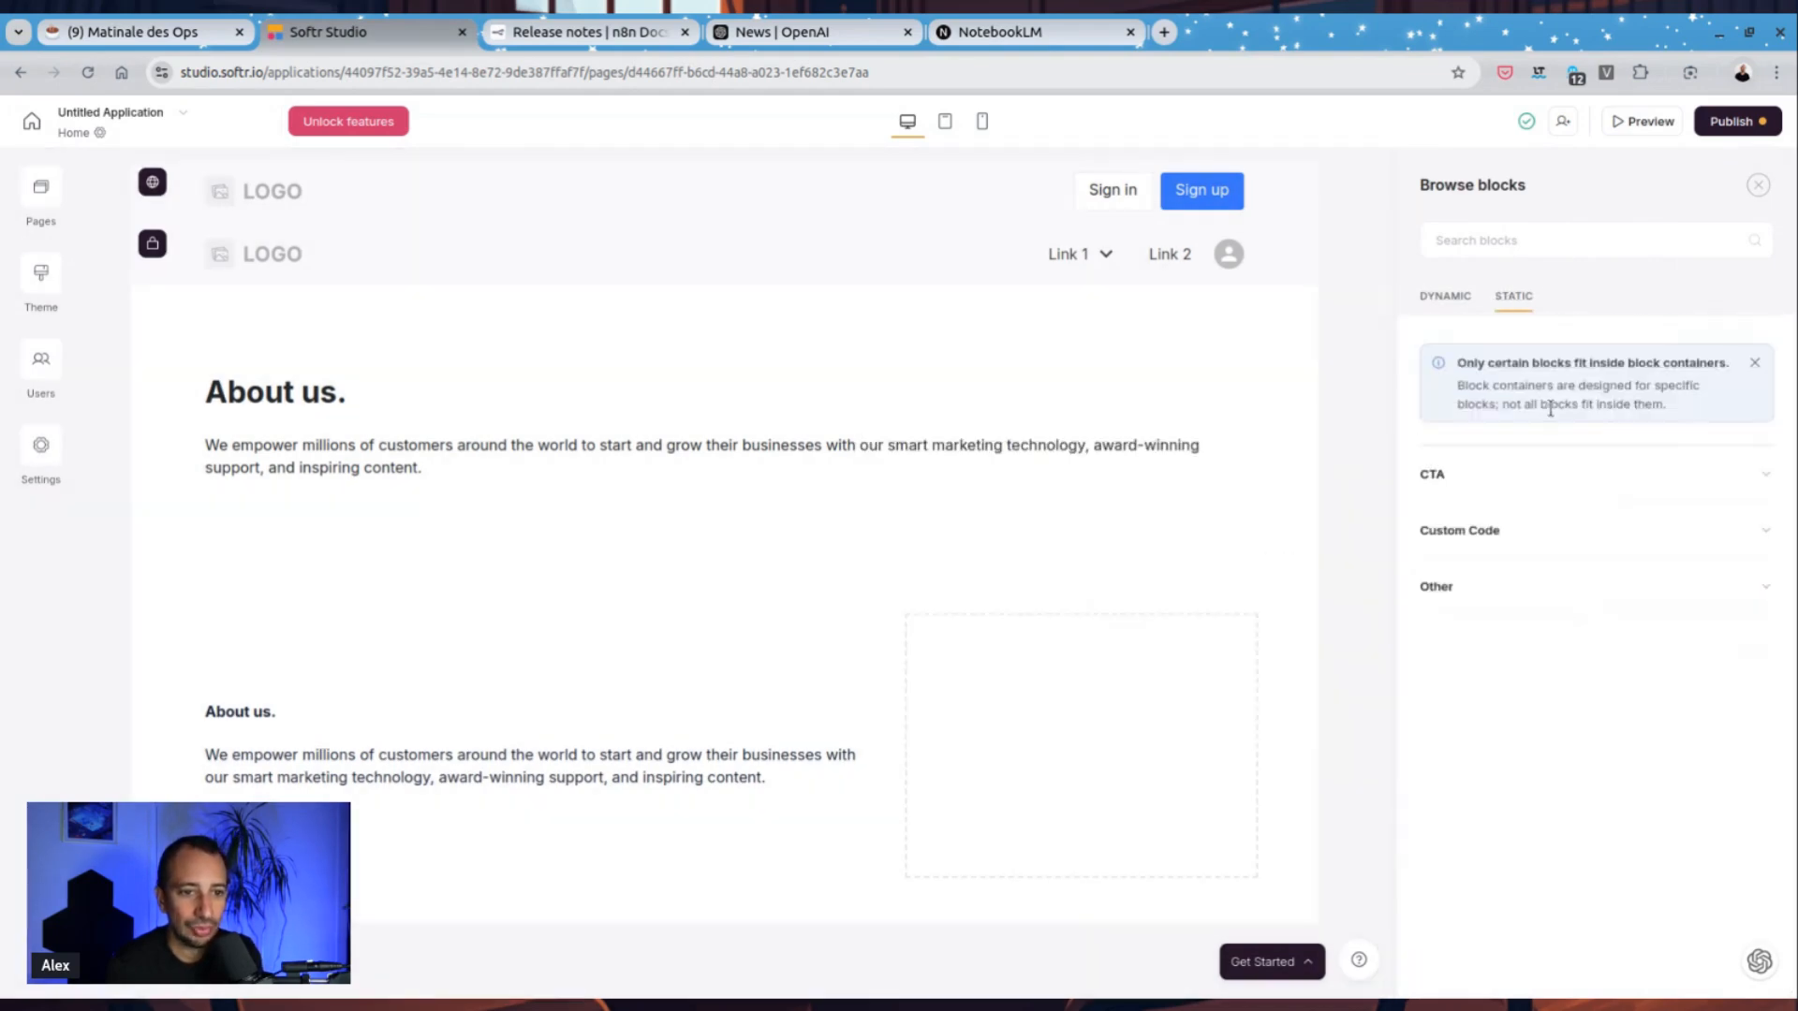
pyautogui.click(1549, 590)
pyautogui.click(1503, 687)
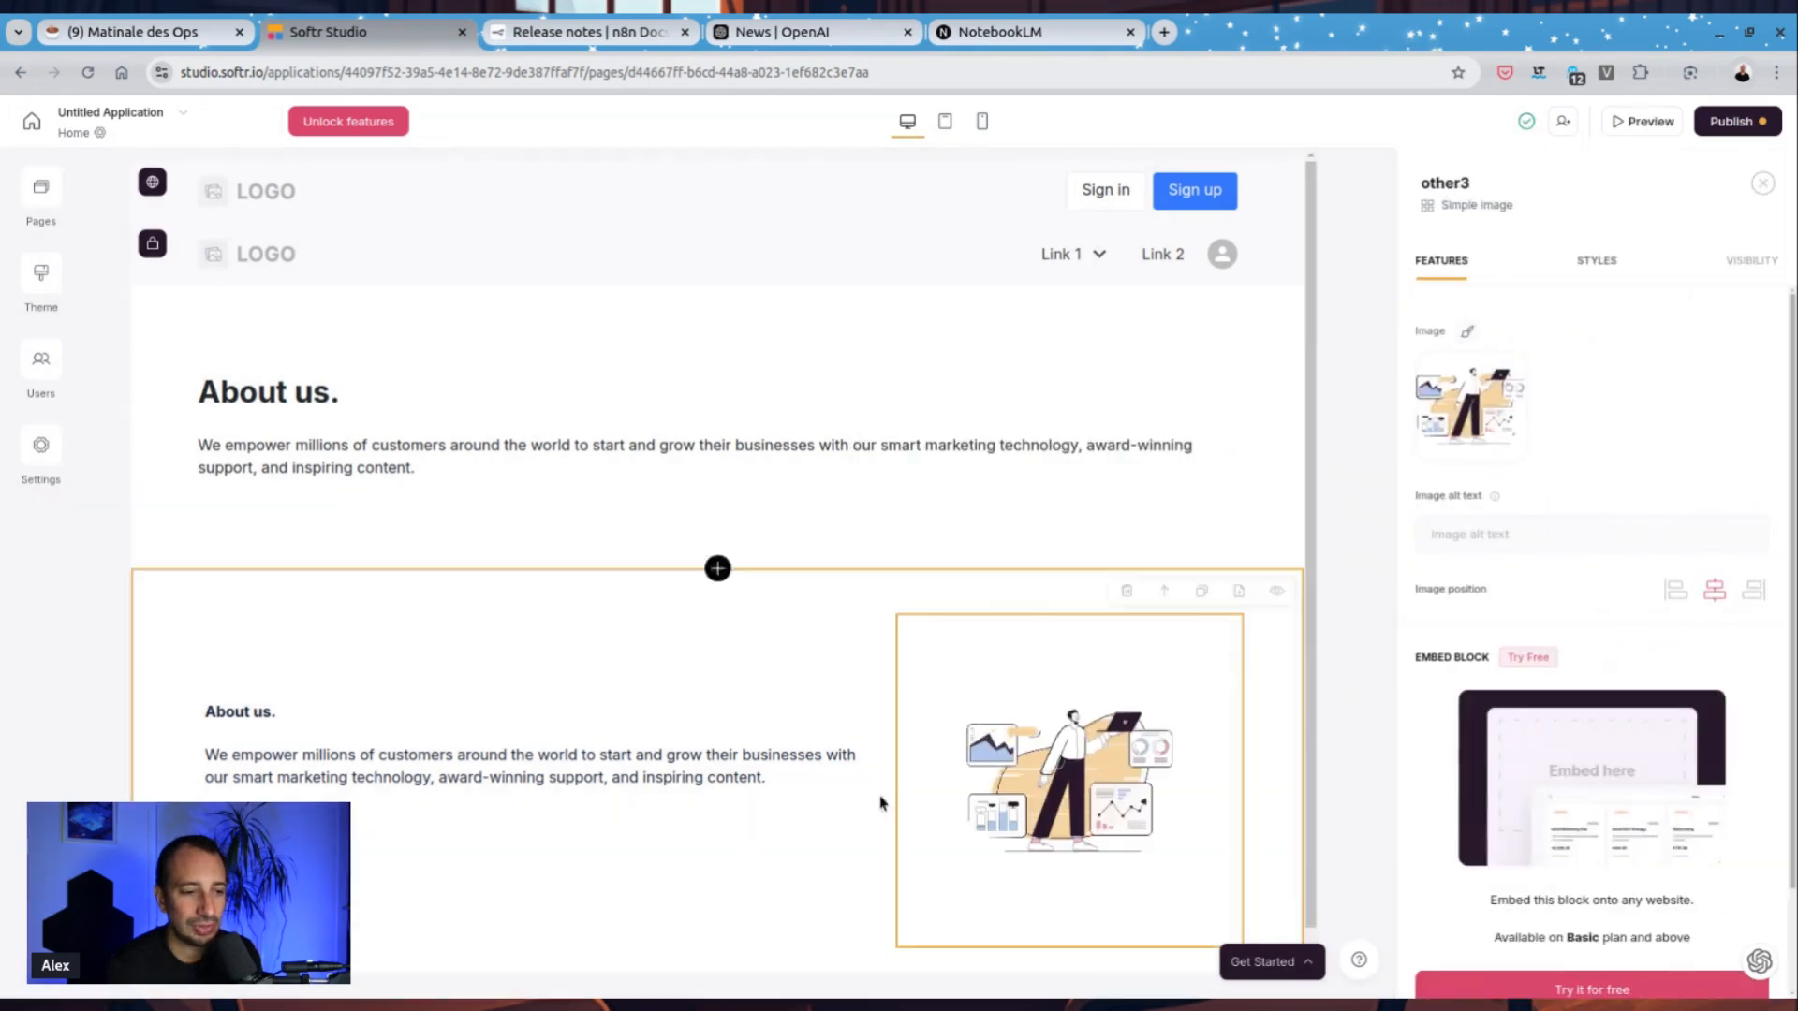